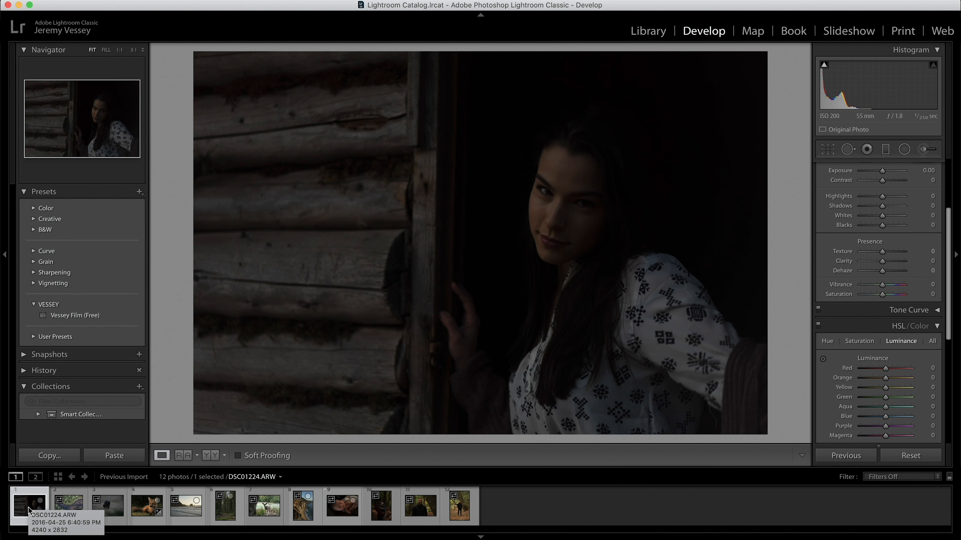
Step: Raise the exposure of the cabin portrait DSC01224.ARW to +2.05 and apply the Vessey Film (Free) preset
scroll(834, 259, "up", 4)
scroll(835, 258, "down", 2)
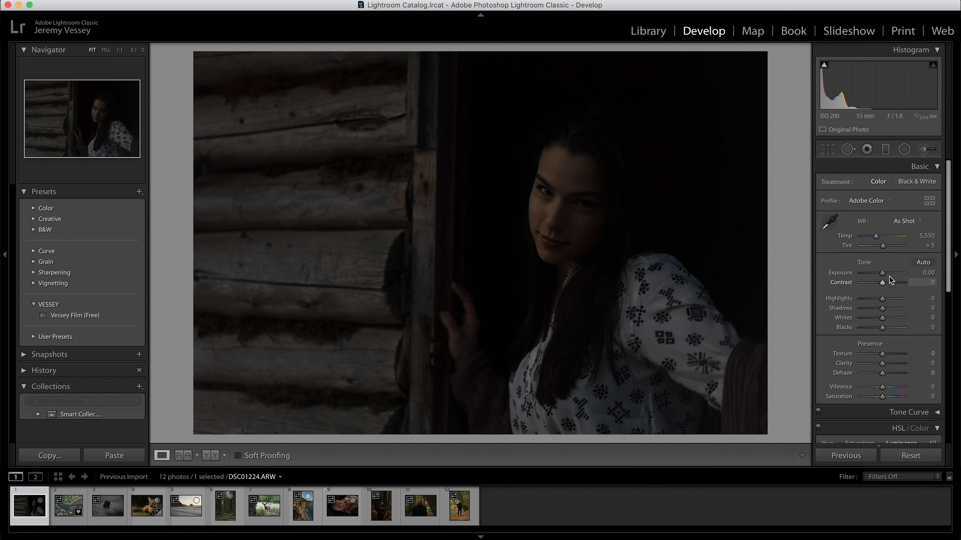
left_click(890, 273)
left_click(892, 275)
left_click(78, 315)
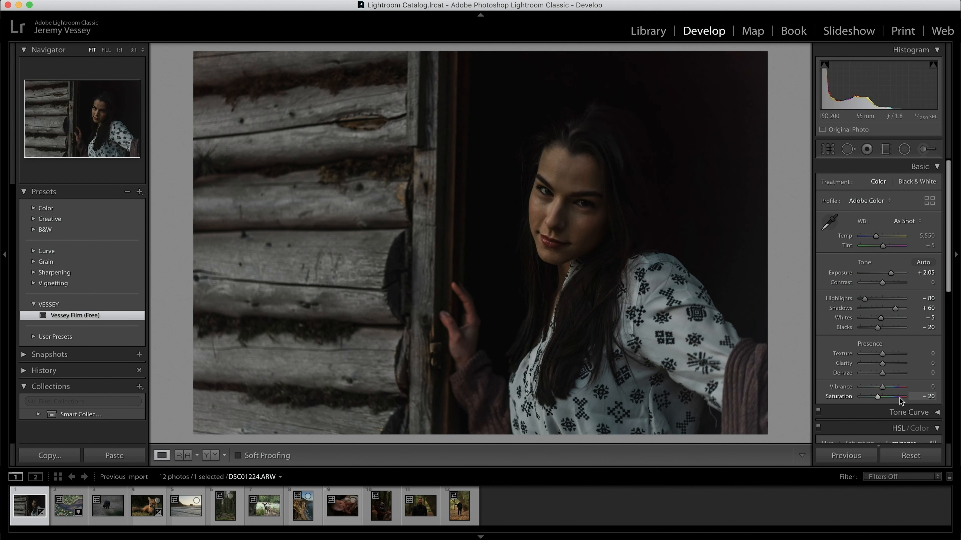
Step: Try Vibrance +8, Saturation −11, Shadows +65 and Contrast +7 on the portrait, then reapply the Vessey Film (Free) preset
left_click_drag(878, 399, 880, 399)
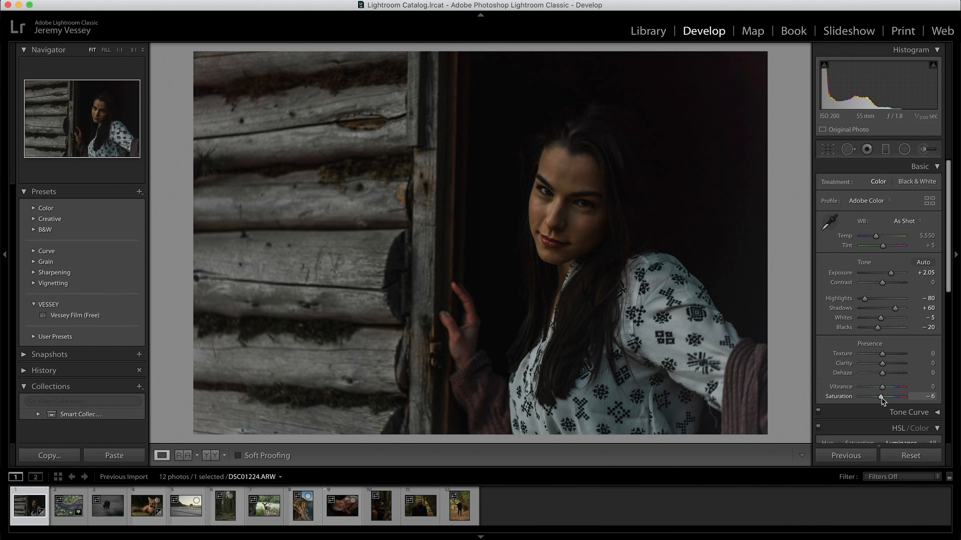
left_click_drag(882, 387, 887, 390)
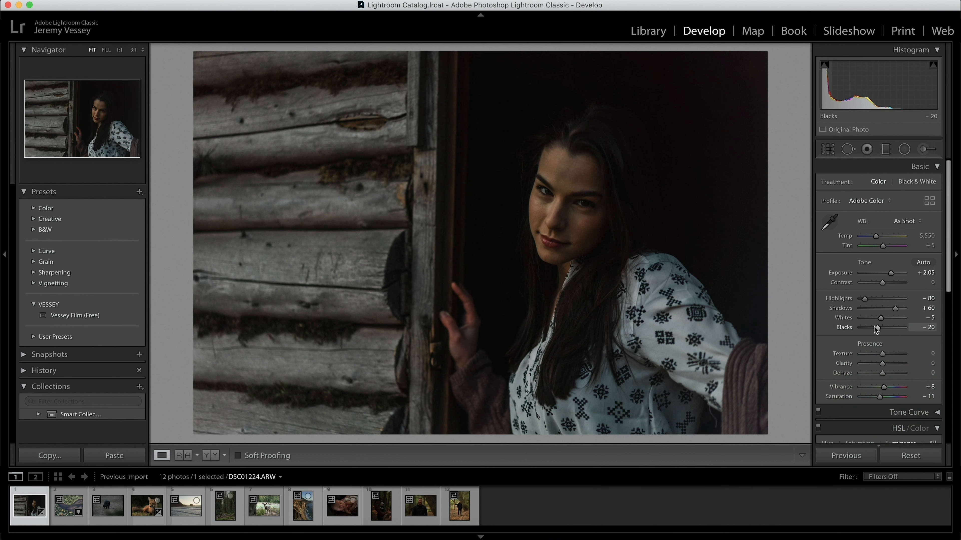
left_click_drag(895, 308, 903, 309)
left_click(903, 310)
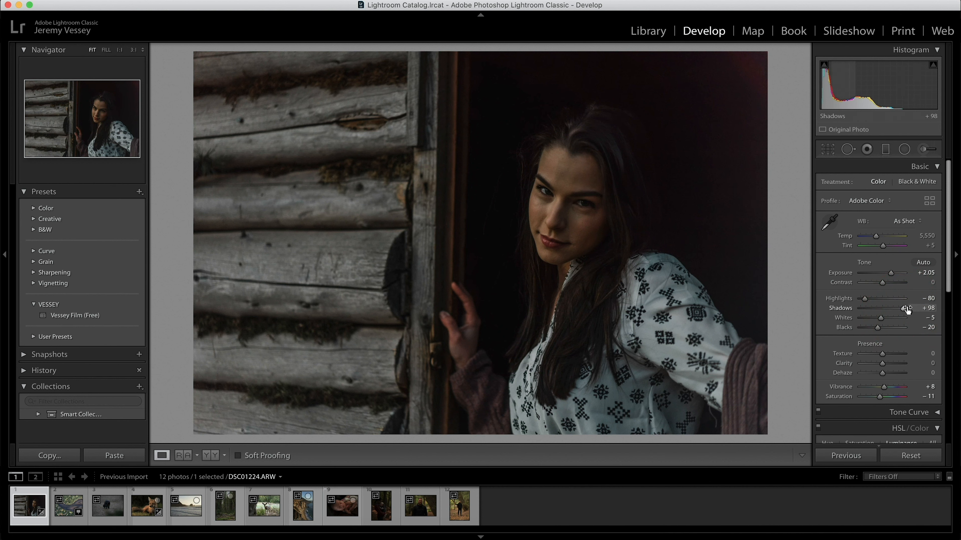
left_click_drag(903, 310, 896, 310)
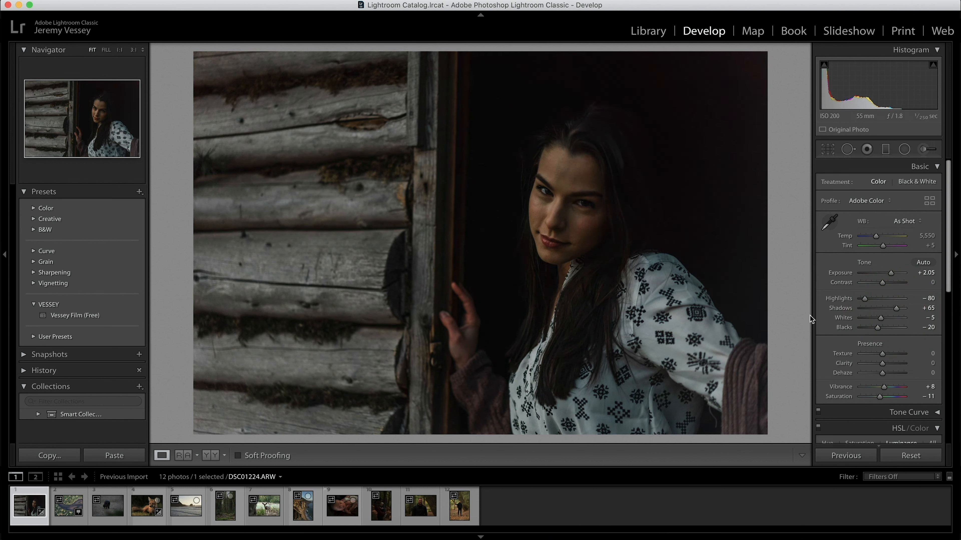
left_click_drag(883, 285, 884, 283)
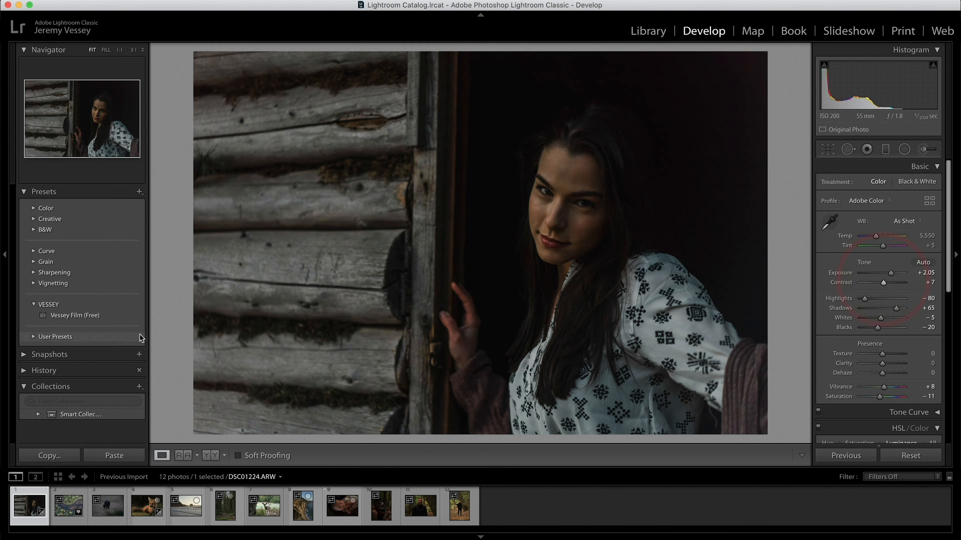
left_click(127, 314)
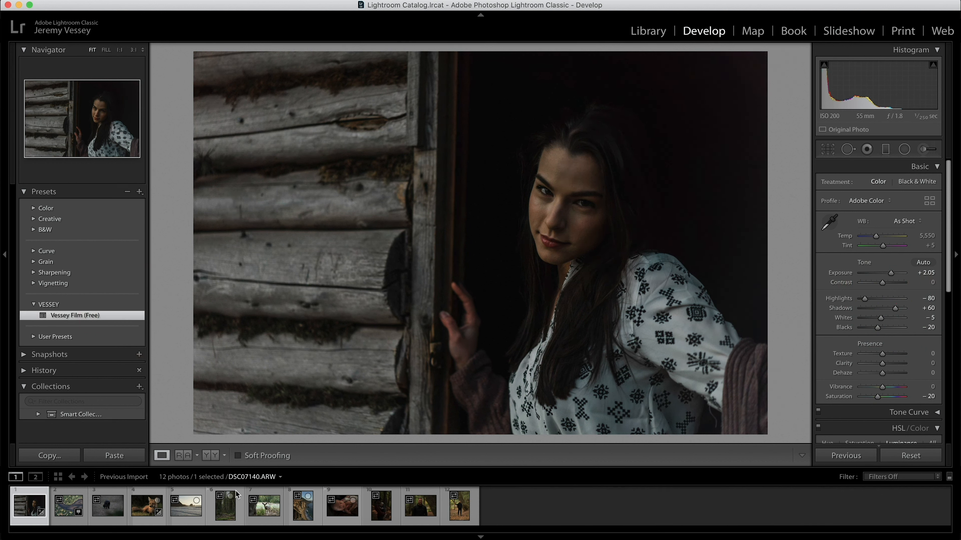
Step: Apply the Vessey Film (Free) preset to the aerial river photo DJI_0060.DNG and compare it with the unedited version
left_click(64, 511)
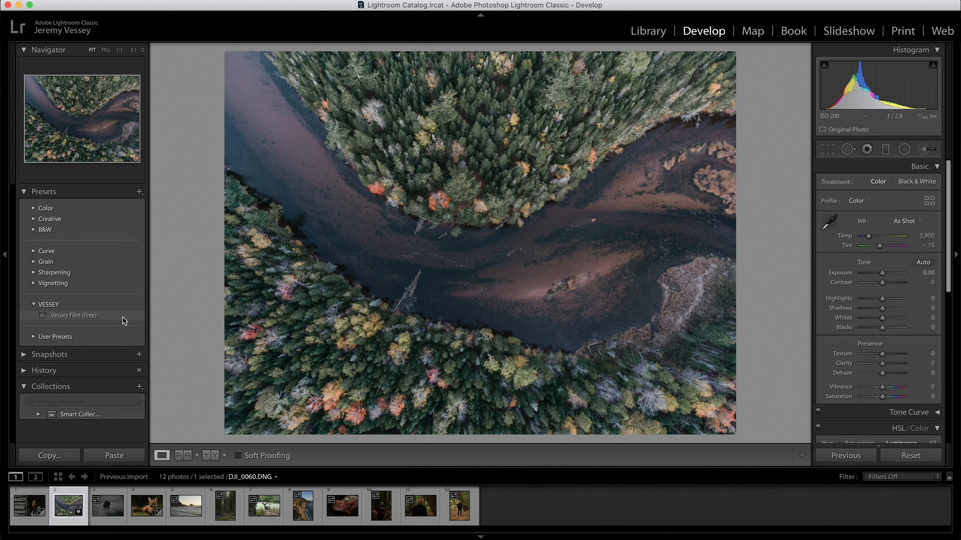
left_click(122, 317)
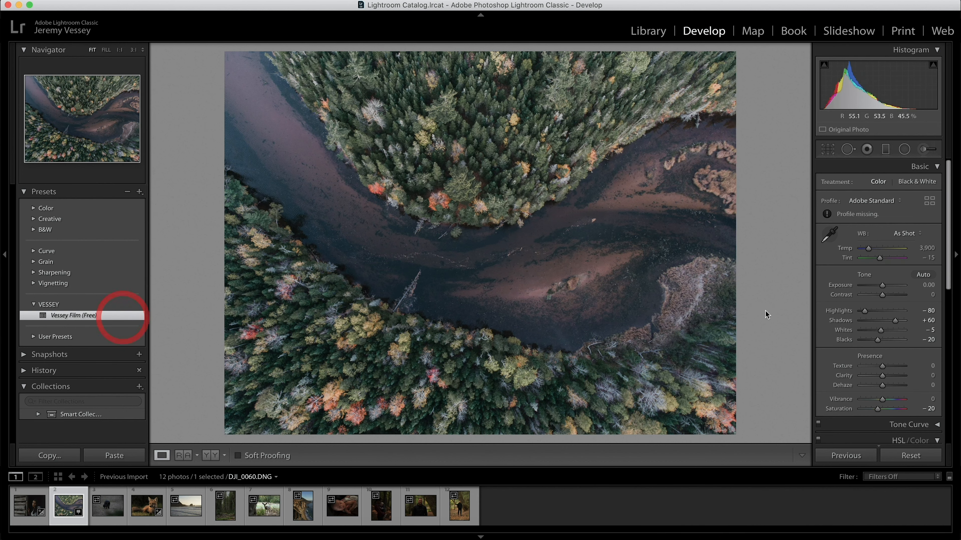
key("backslash")
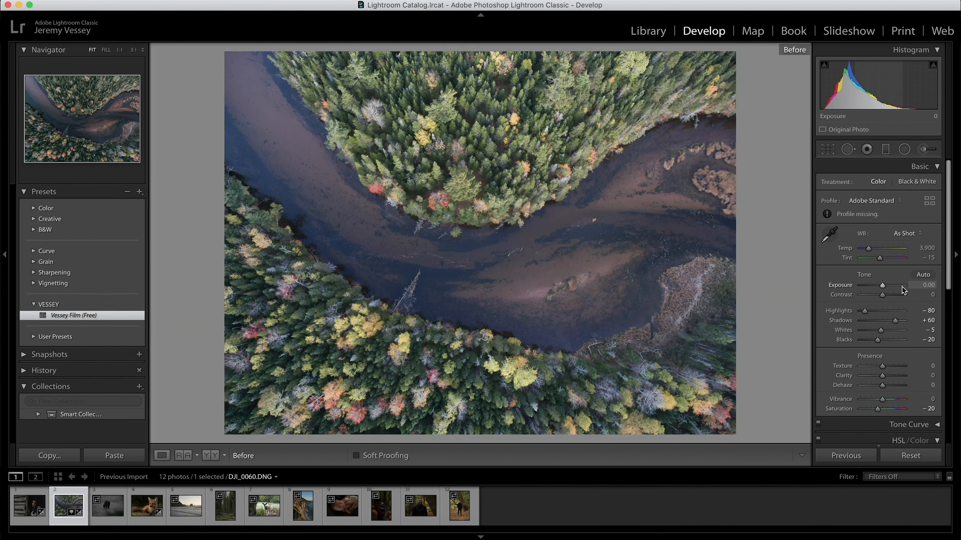
key("backslash")
key("backslash")
key("backslash")
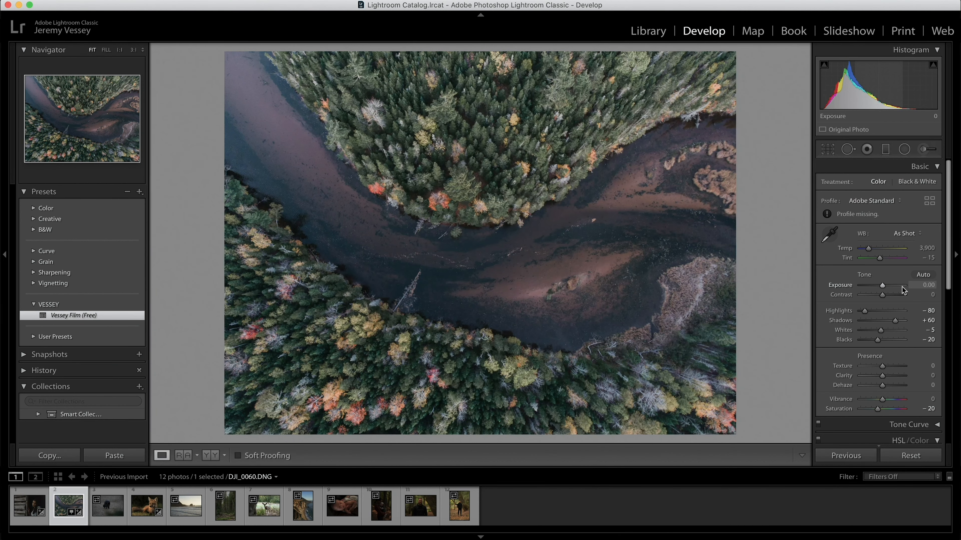
Step: Set the river photo's Exposure to −0.60 and Contrast to +29, and compare the edit with the unedited version
left_click_drag(882, 288, 889, 298)
key("backslash")
key("backslash")
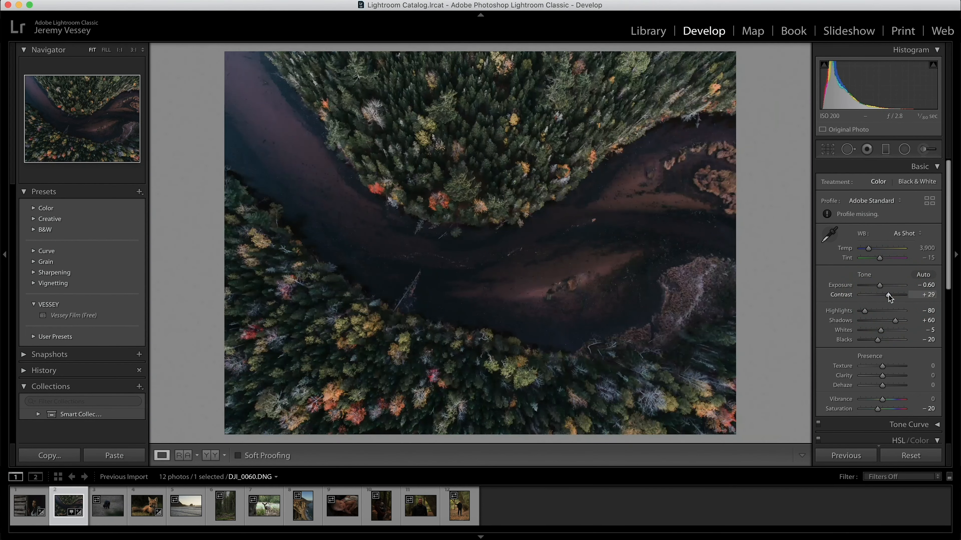
key("backslash")
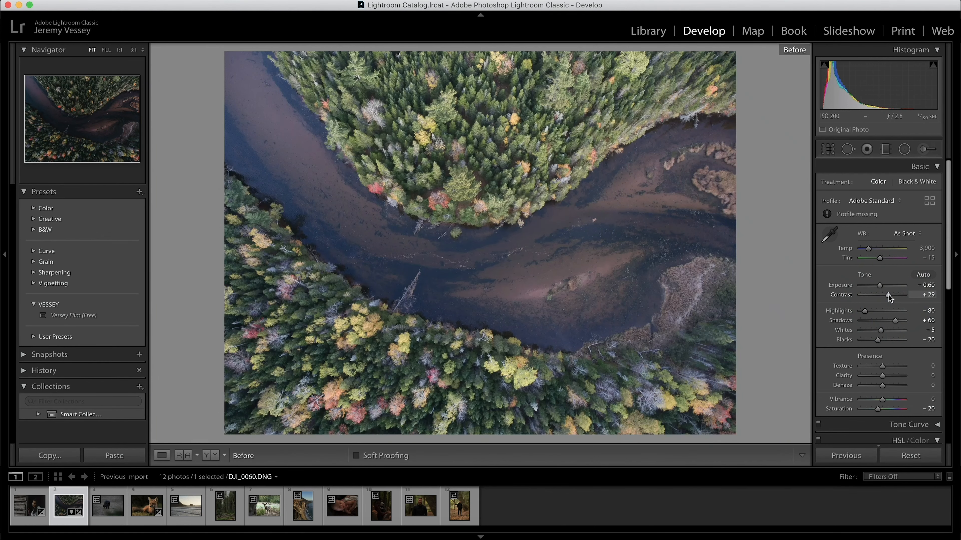
Step: Open the black fox photo DSC01542.DNG and crop it tightly around the fox, keeping the original aspect ratio
left_click(105, 512)
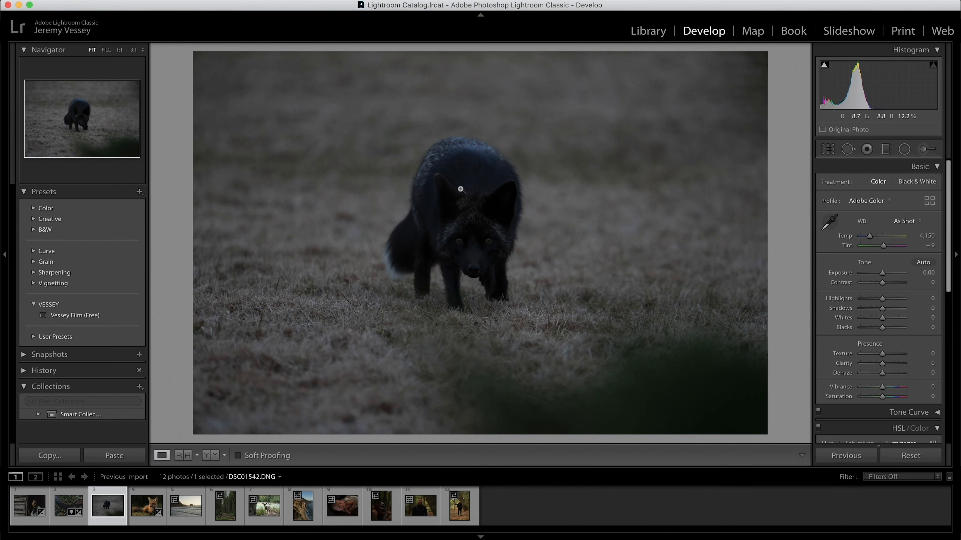
left_click(489, 216)
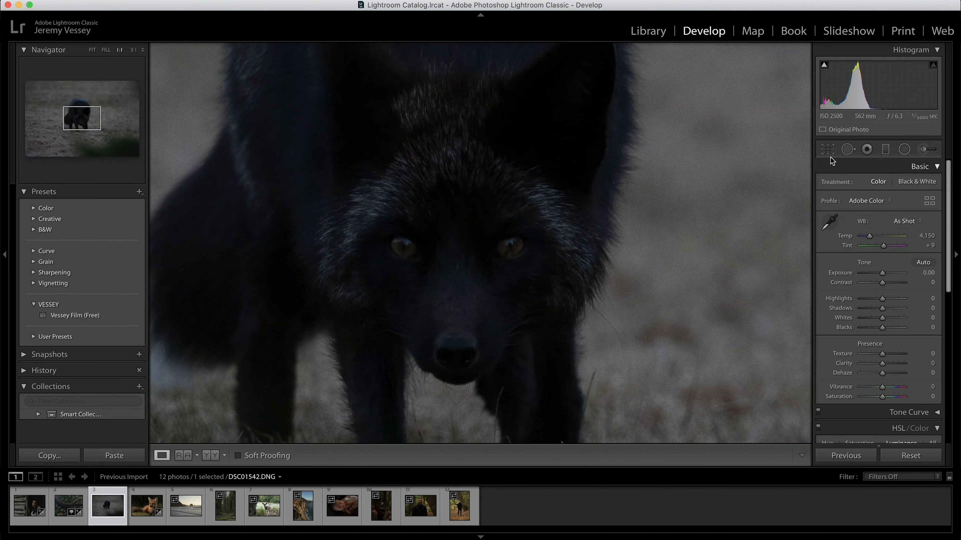
key("z")
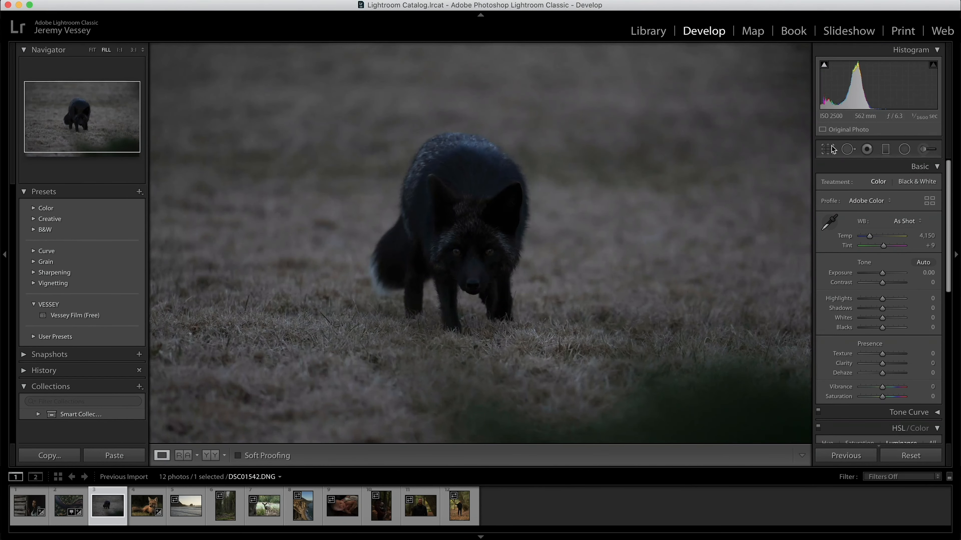
left_click(828, 149)
left_click_drag(768, 435, 665, 388)
left_click_drag(618, 343, 617, 333)
left_click_drag(666, 368, 618, 354)
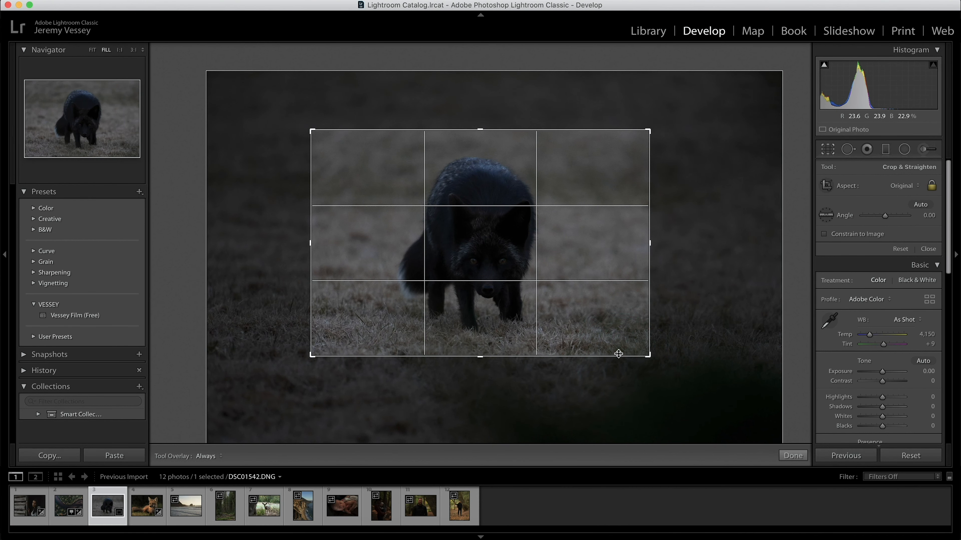
Step: Reposition the fox photo within its crop frame so the animal sits near the centre, and apply the crop
left_click_drag(547, 335, 542, 333)
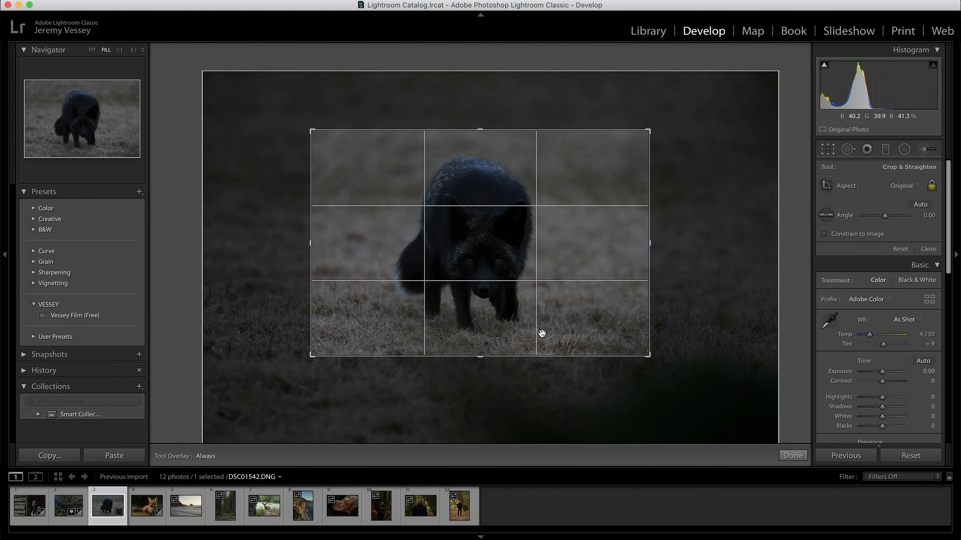
left_click_drag(515, 266, 511, 269)
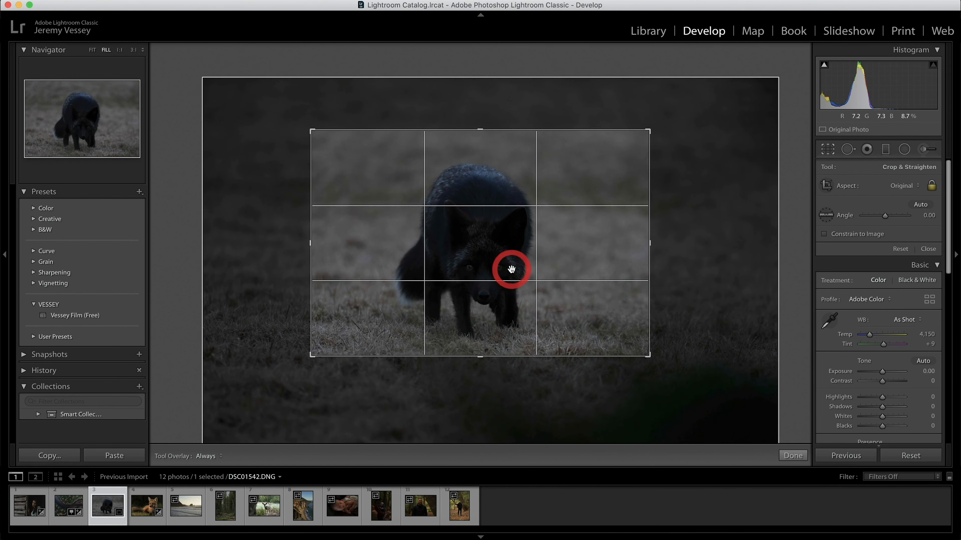
key("Return")
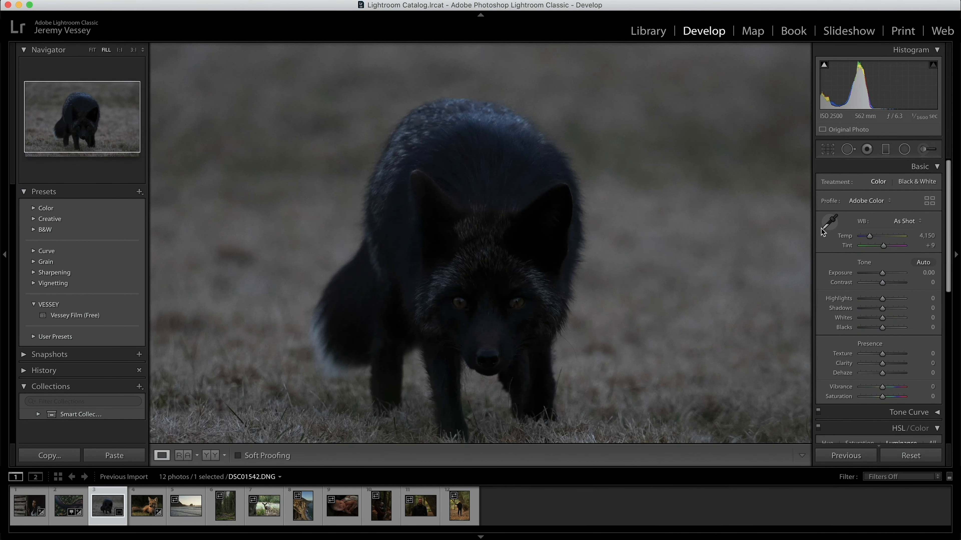
key("super+minus")
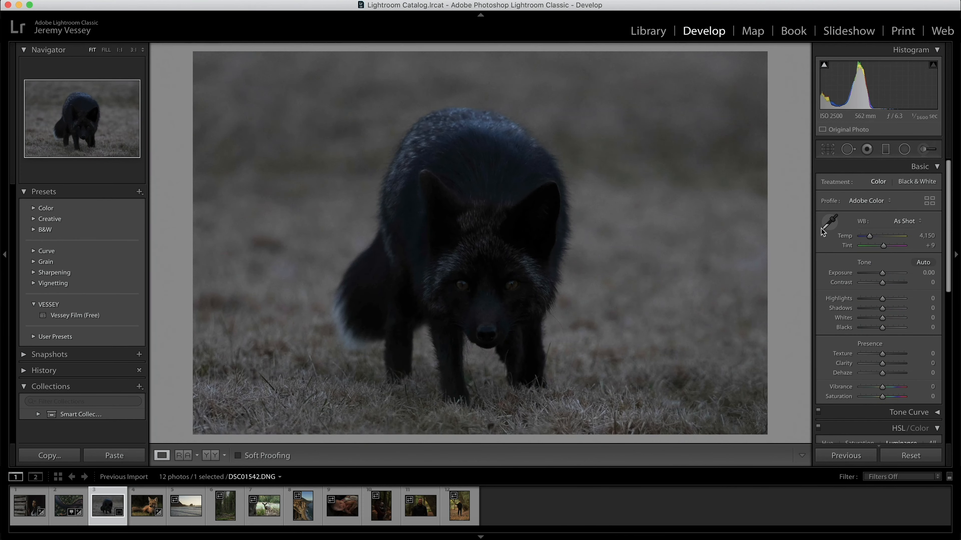
left_click(827, 149)
double_click(579, 213)
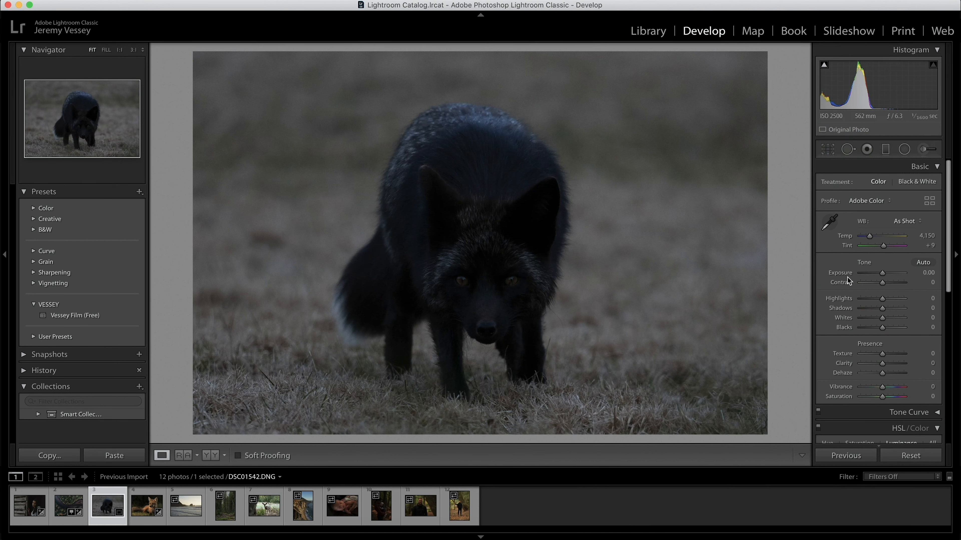
Step: Raise the fox photo's Exposure to +1.20 and apply the Vessey Film (Free) preset
left_click_drag(883, 275, 888, 273)
left_click(125, 315)
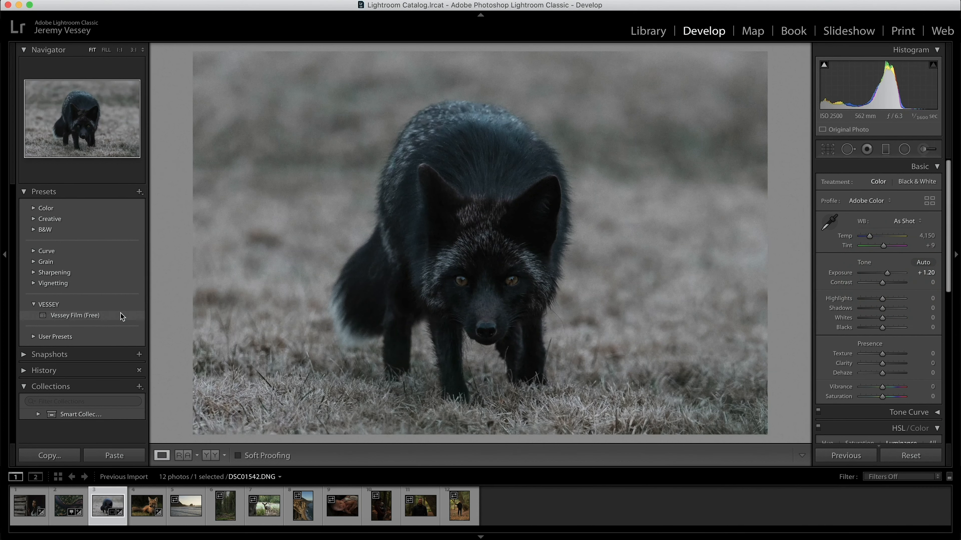
left_click(121, 316)
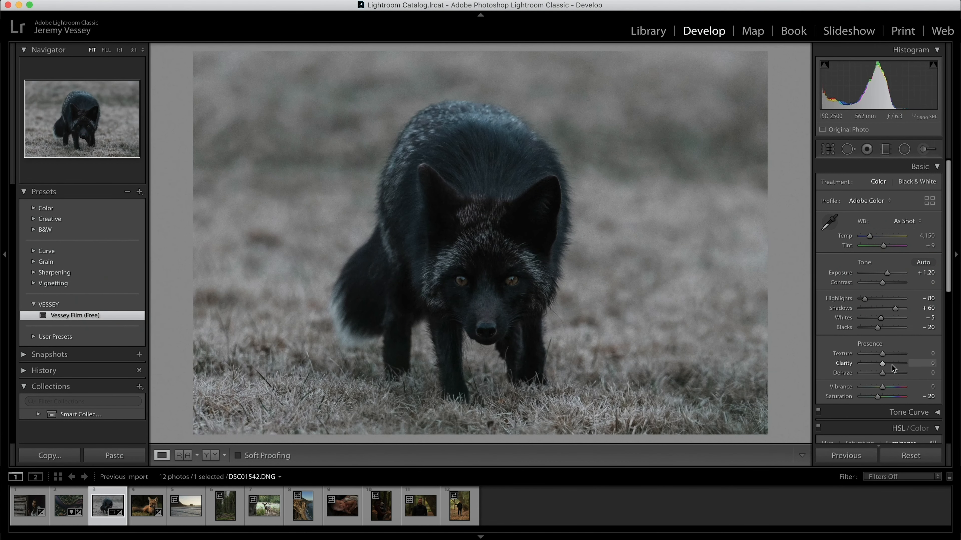
Step: Fine-tune the fox photo with Saturation −3 and Shadows +28, using Auto white balance warmed to a Temp of 5,153
left_click_drag(887, 396, 880, 395)
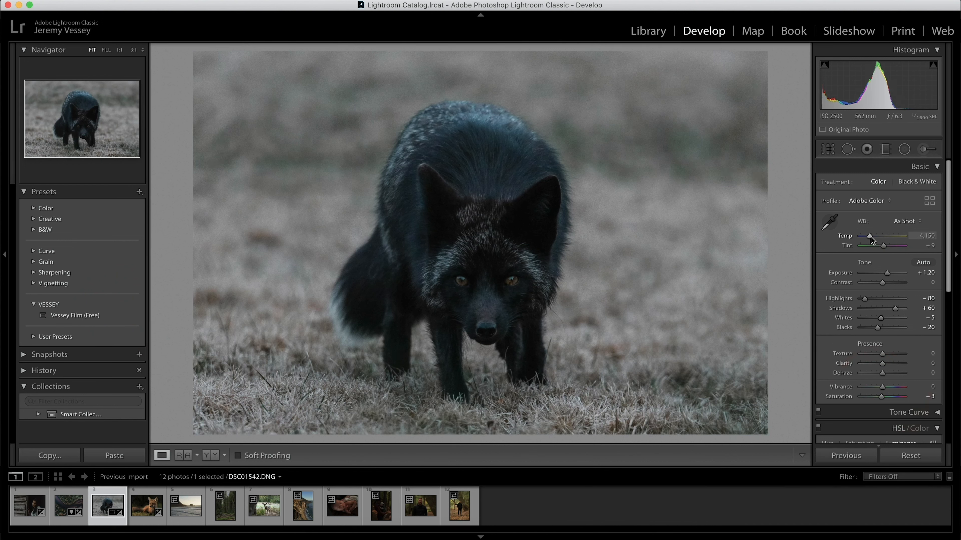
left_click(909, 222)
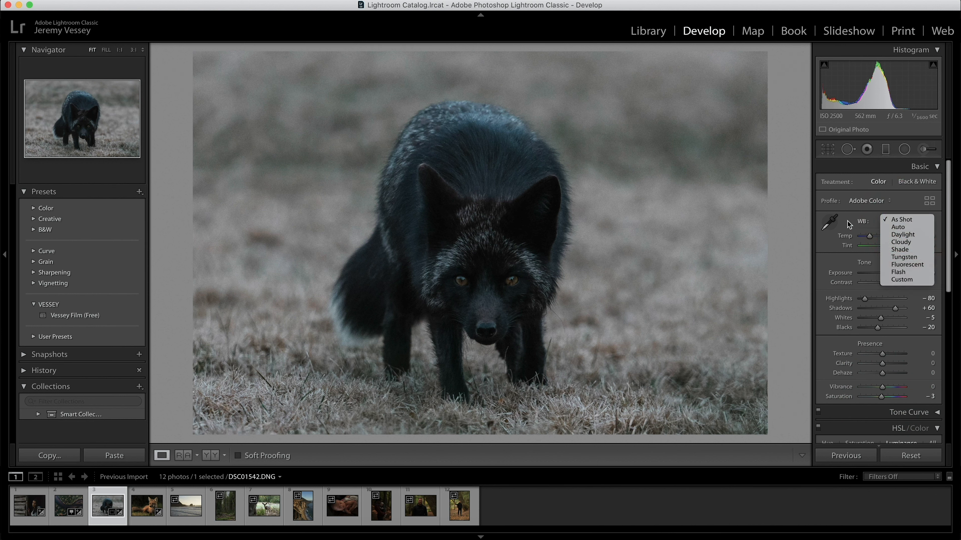
left_click(889, 226)
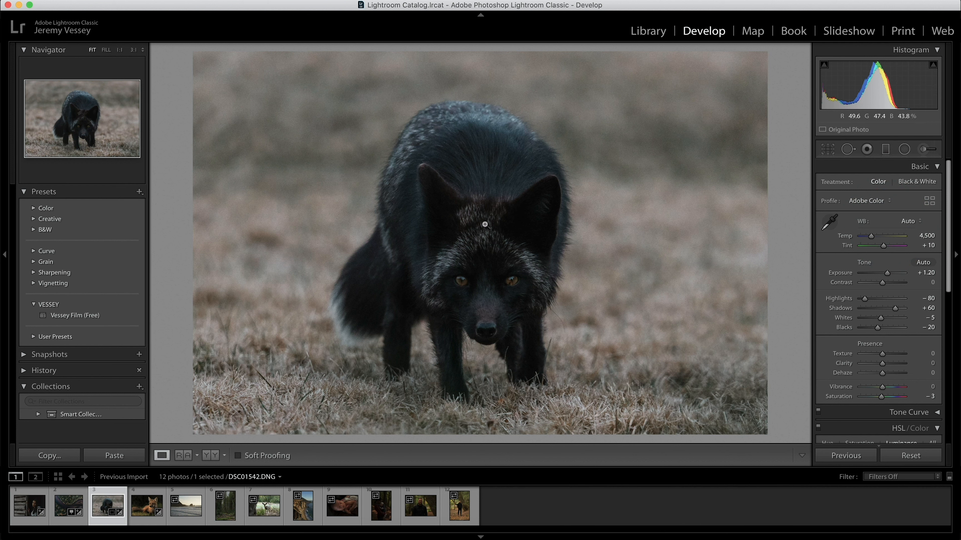
left_click_drag(871, 236, 874, 236)
left_click_drag(895, 308, 888, 308)
Step: Brighten both of the fox's eyes with an Adjustment Brush of size 5.4 at Exposure 0.45, with the edit pins hidden
left_click(766, 267)
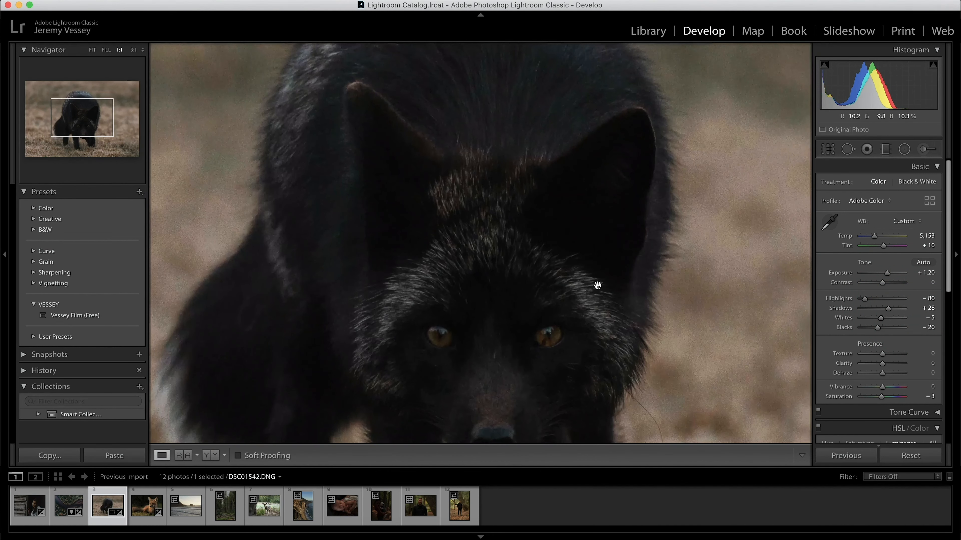
key("z")
left_click(596, 199)
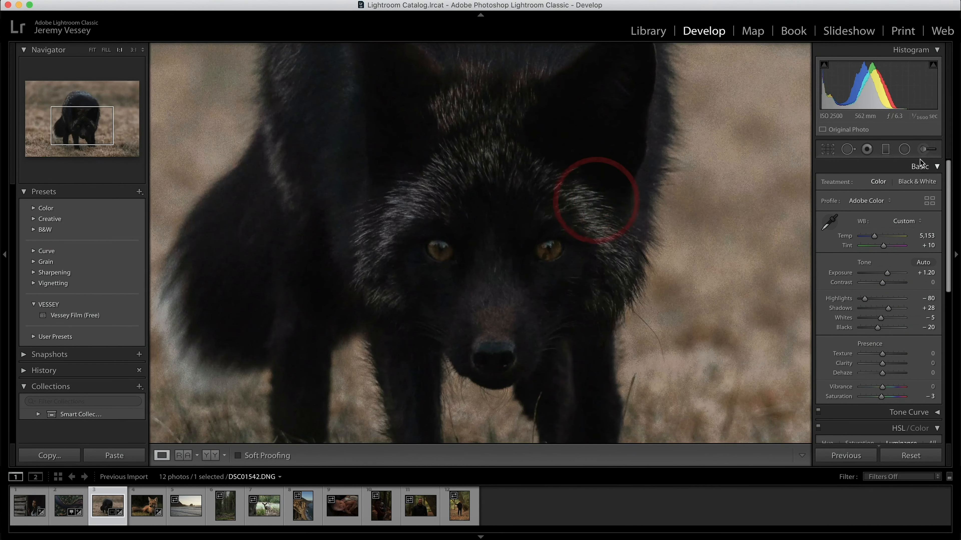
left_click(922, 150)
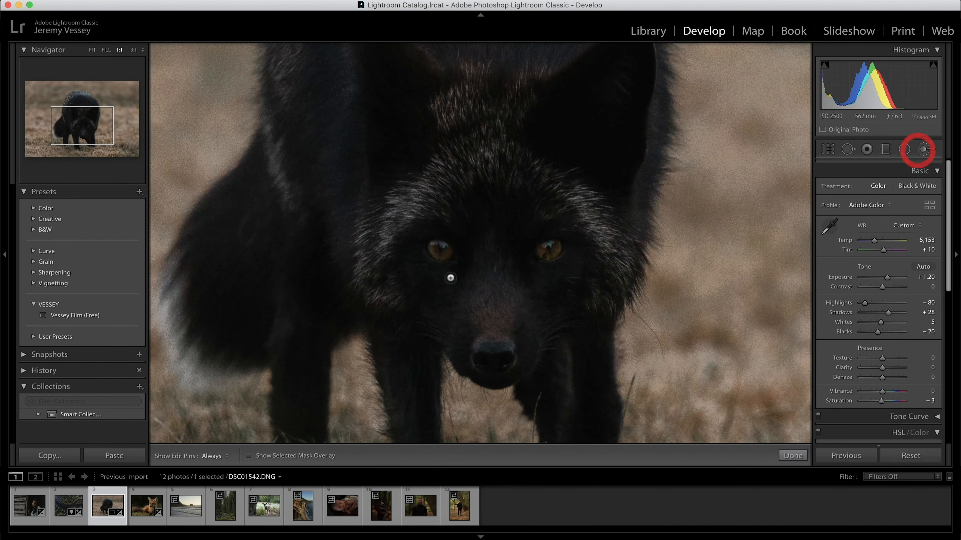
key("super+equal")
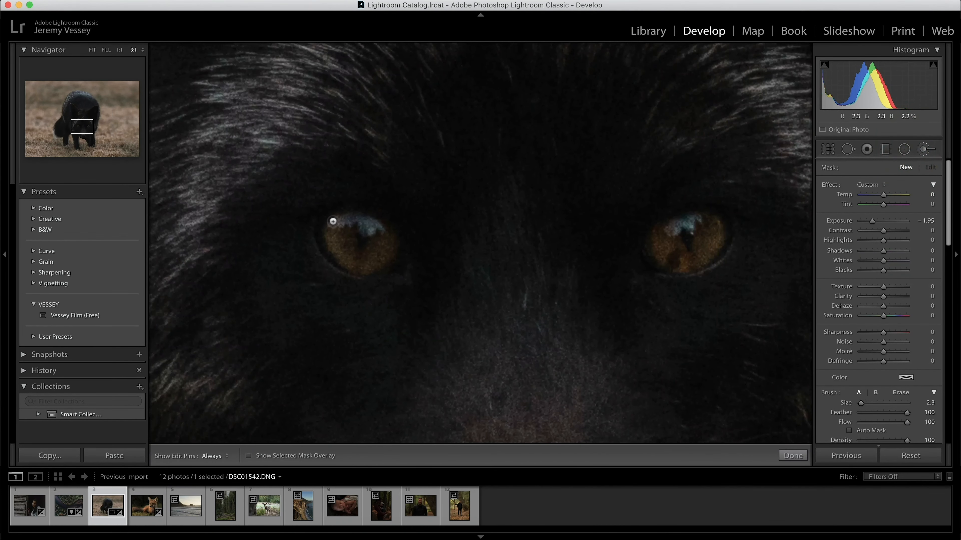
left_click_drag(872, 220, 887, 220)
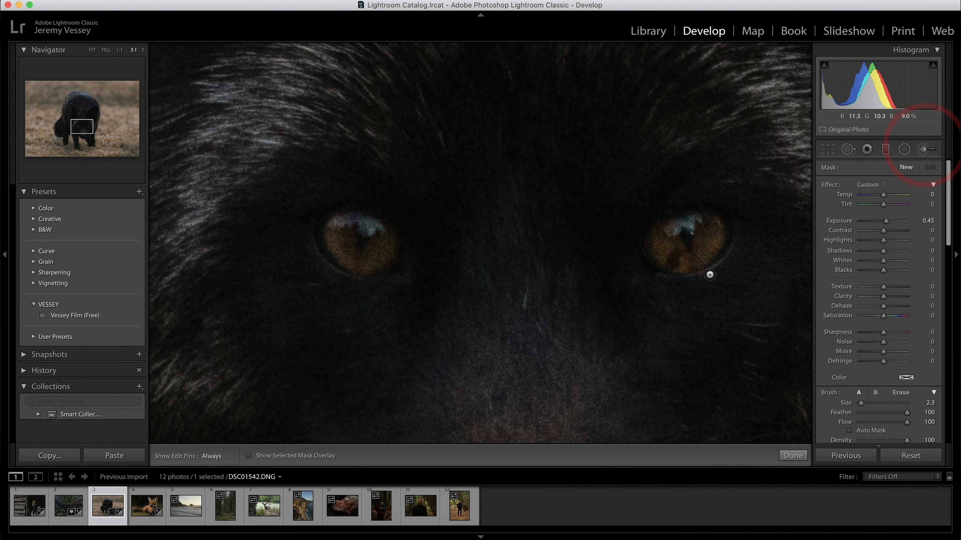
left_click_drag(861, 402, 863, 402)
key("h")
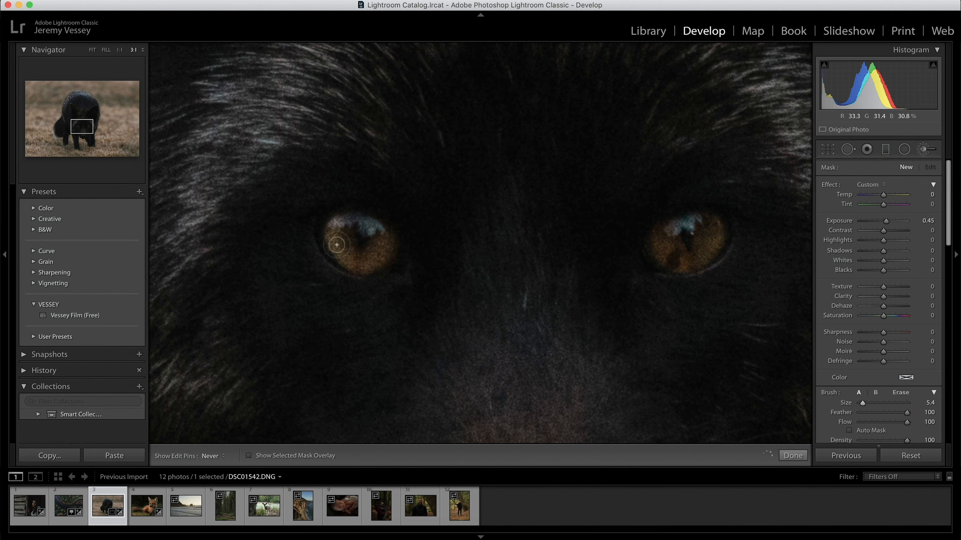
mouse_move(612, 237)
left_mouse_down()
mouse_move(690, 251)
mouse_move(661, 230)
mouse_move(671, 251)
mouse_move(705, 243)
left_mouse_up()
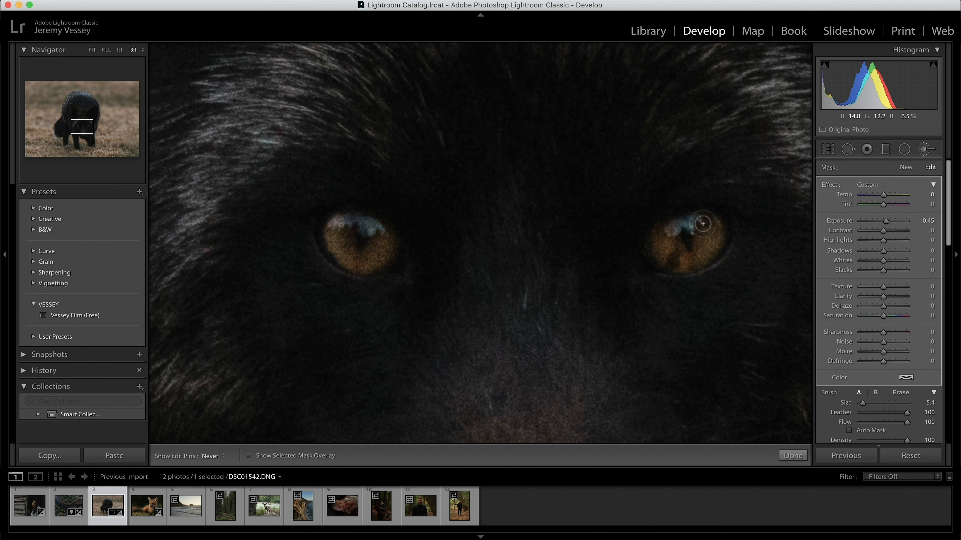
Step: Set the black fox's eye brush adjustment to Exposure 0.89 and Contrast 17, and compare the photo with its original
left_click(670, 231)
key("h")
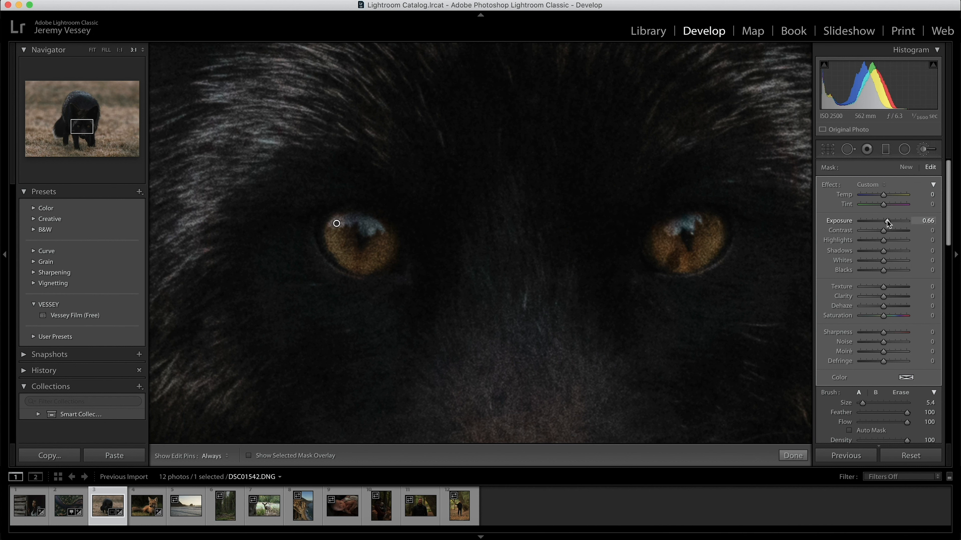
left_click_drag(888, 224, 889, 223)
left_click(888, 232)
double_click(887, 231)
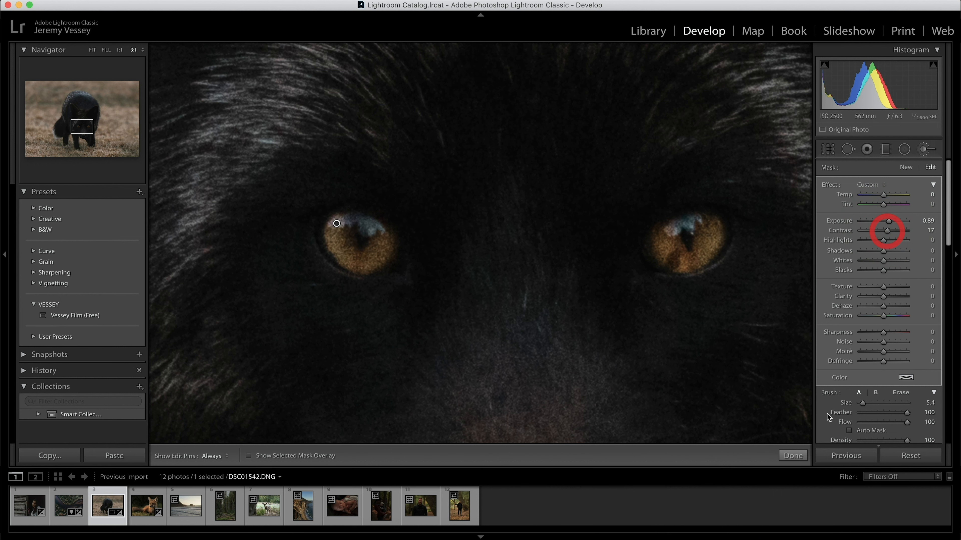
left_click(792, 455)
key("z")
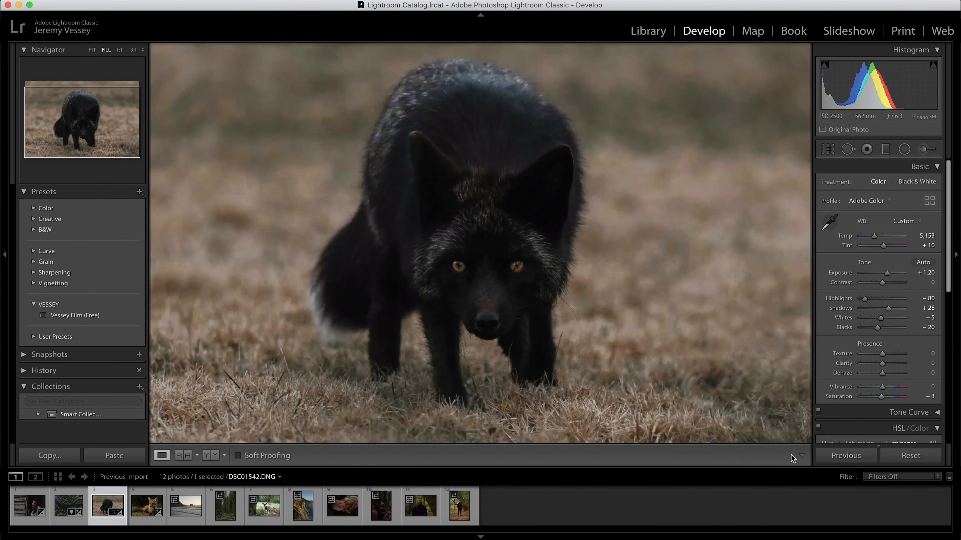
key("backslash")
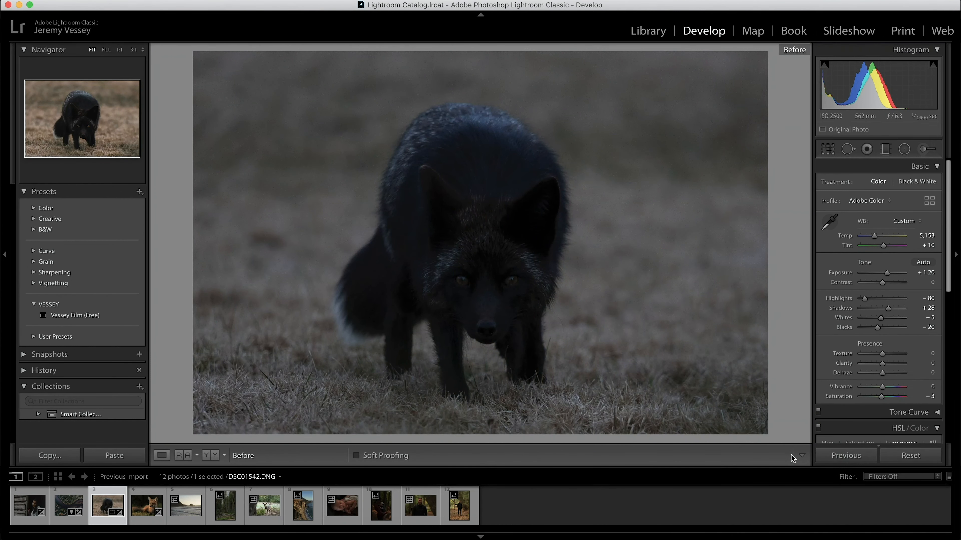
key("backslash")
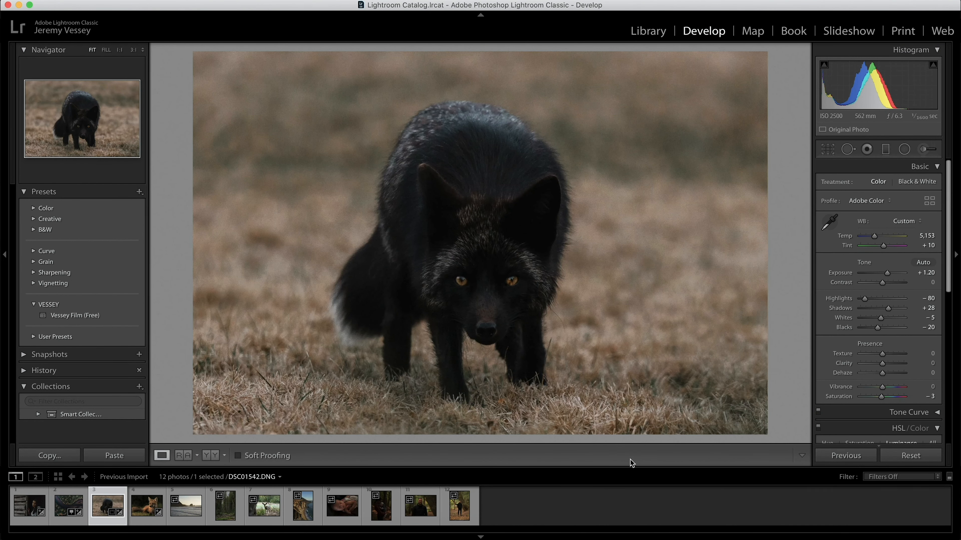
Step: In the red fox photo, raise Exposure to +0.75, apply the Vessey Film (Free) preset, and increase Exposure to +1.05
left_click(154, 493)
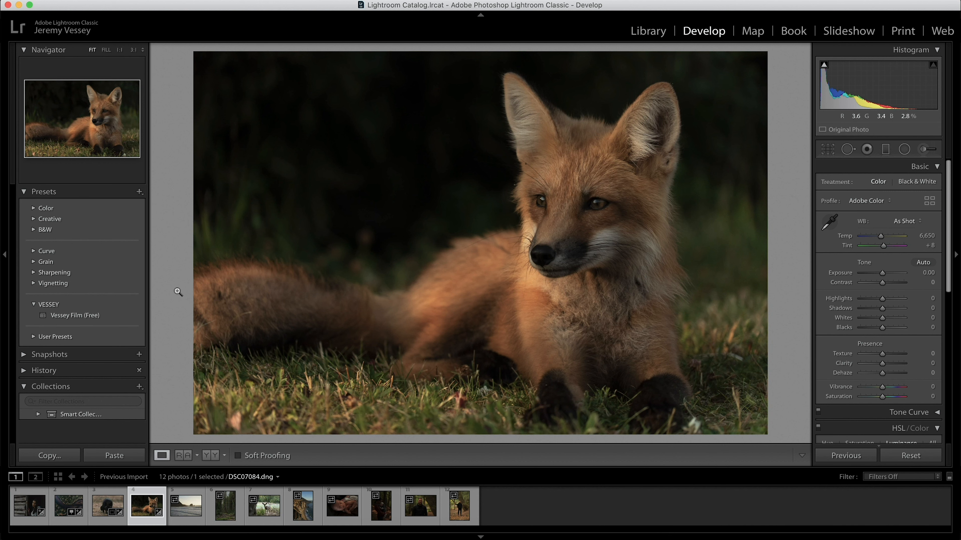
left_click(132, 318)
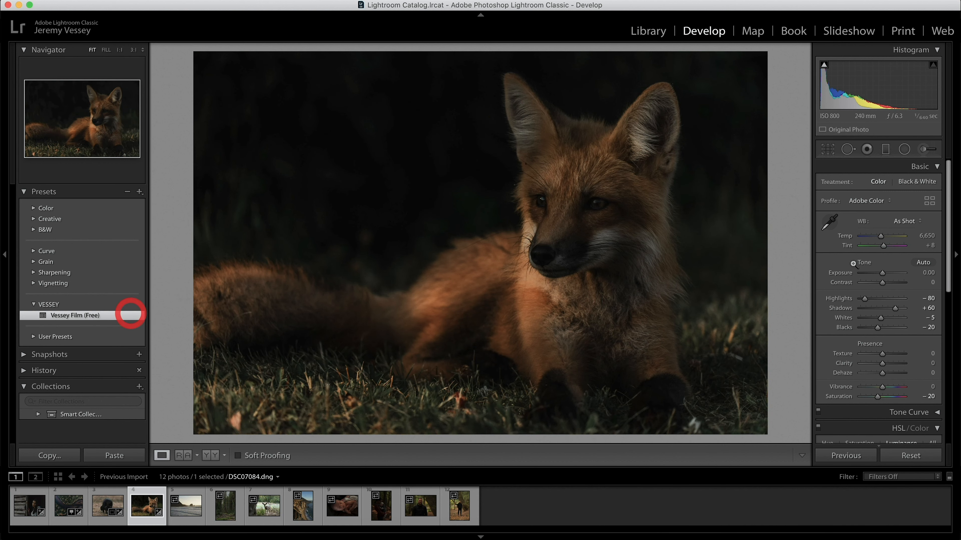
key("super+z")
left_click_drag(882, 273, 888, 273)
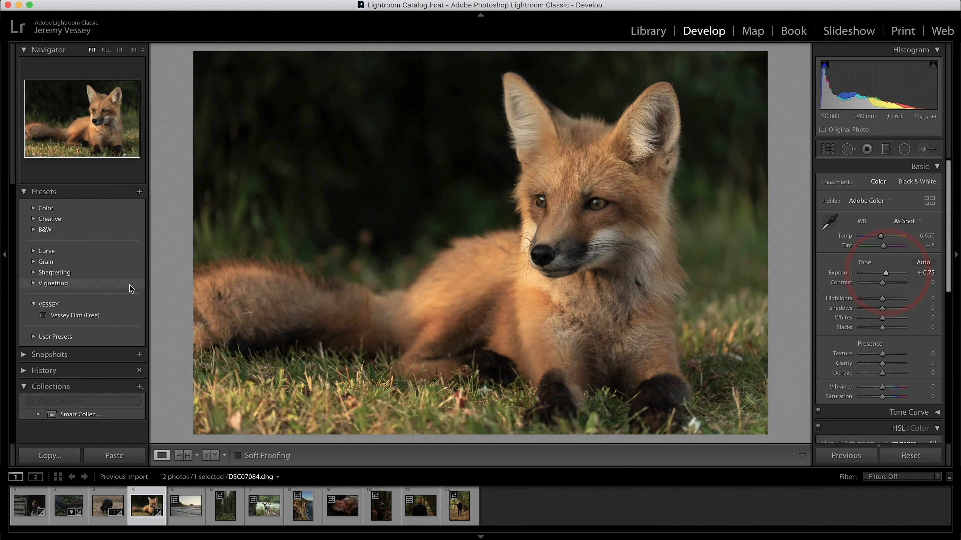
left_click(98, 314)
left_click(98, 314)
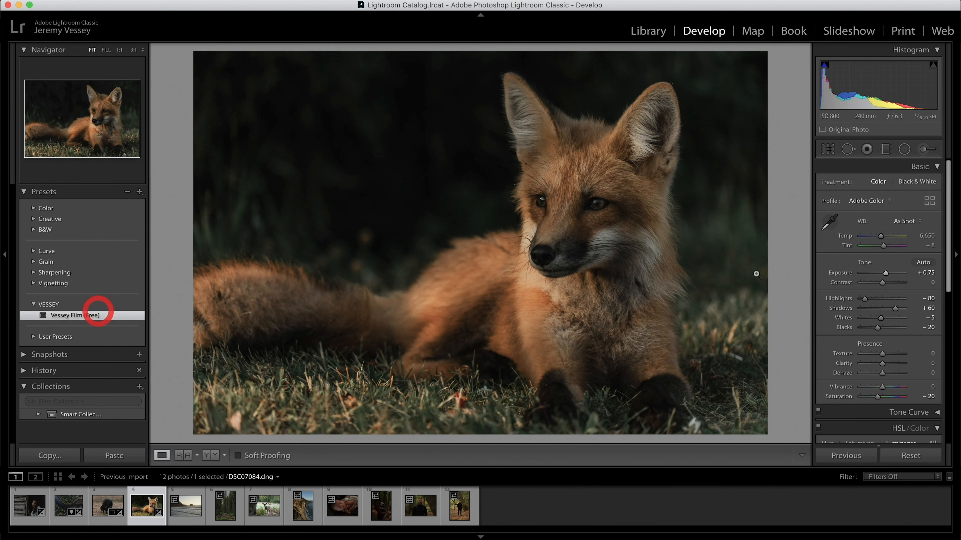
left_click_drag(884, 273, 887, 273)
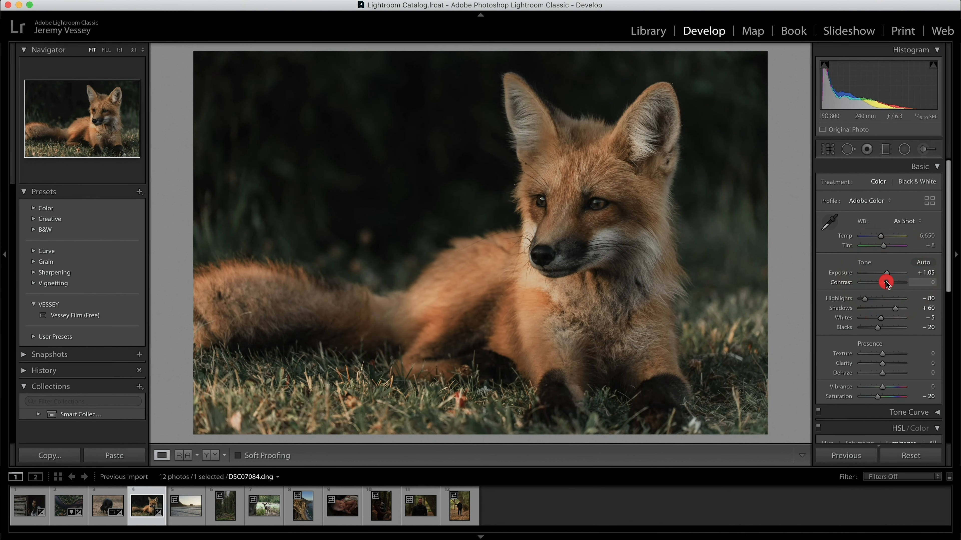
Step: Paint over the red fox's left-hand eye with an Adjustment Brush of size 5.4 at Exposure 0.45
left_click(469, 217)
left_click_drag(719, 163, 677, 290)
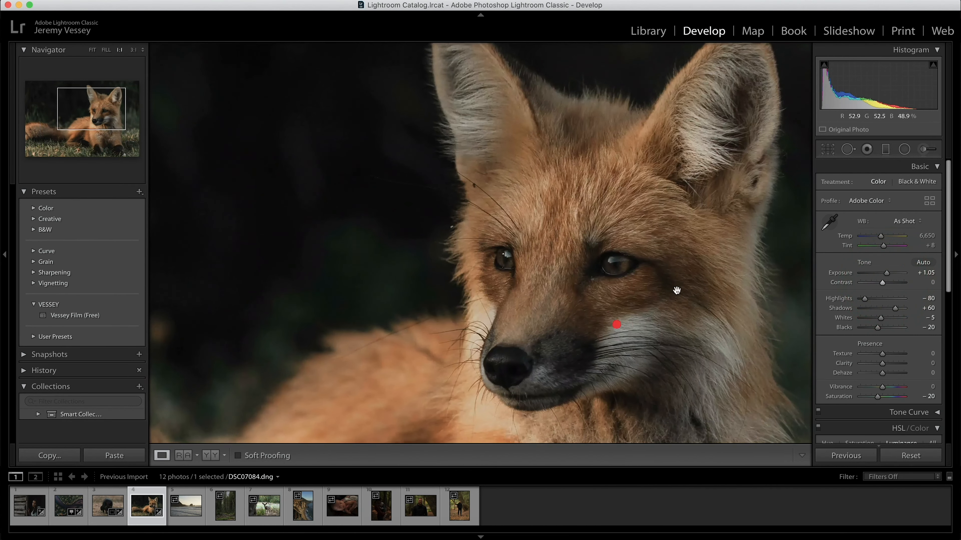
key("super+equal")
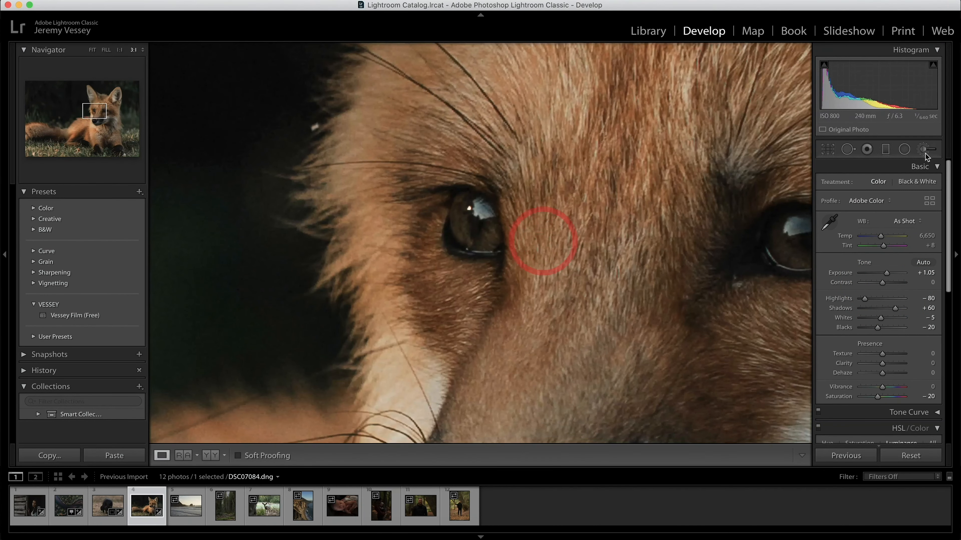
left_click(924, 152)
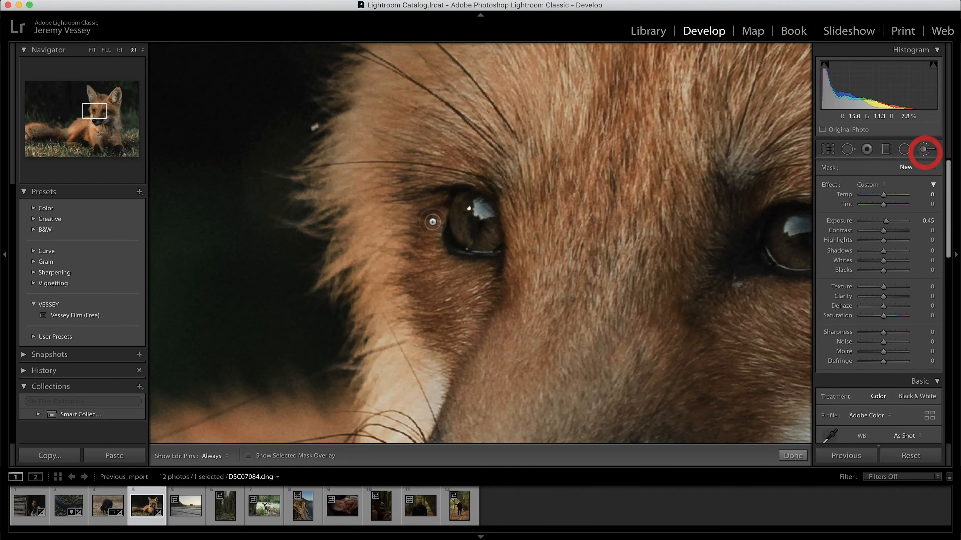
mouse_move(462, 234)
left_mouse_down()
mouse_move(487, 234)
mouse_move(461, 235)
mouse_move(455, 203)
mouse_move(463, 236)
left_mouse_up()
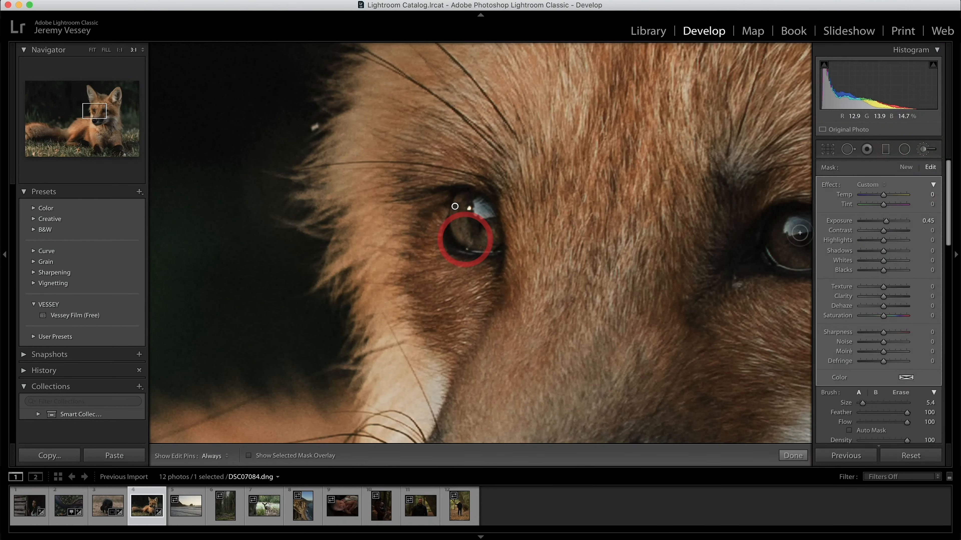
Step: Extend the same Exposure 0.45 brush adjustment over the red fox's other eye and finish the brush edit
left_click(791, 252)
key("h")
left_click(98, 111)
left_click_drag(99, 111, 109, 111)
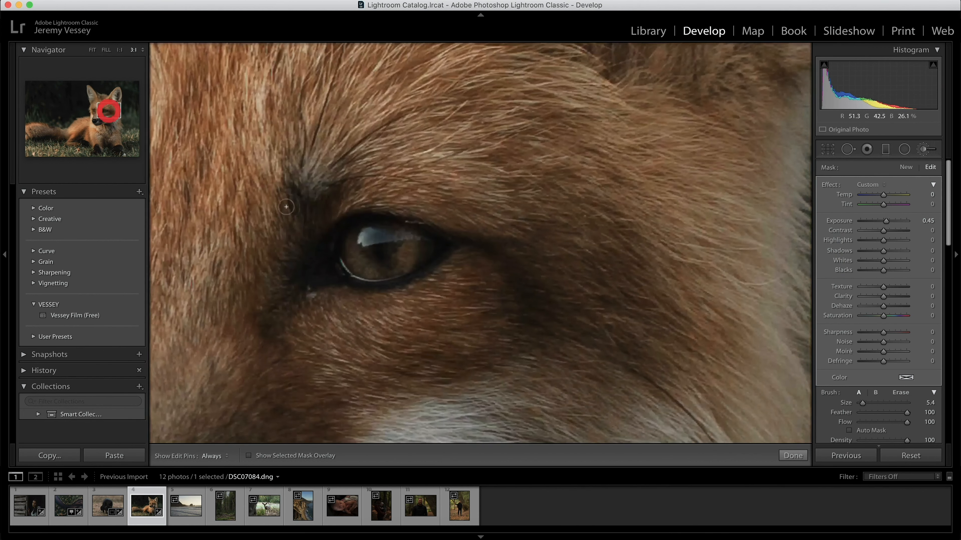
key("h")
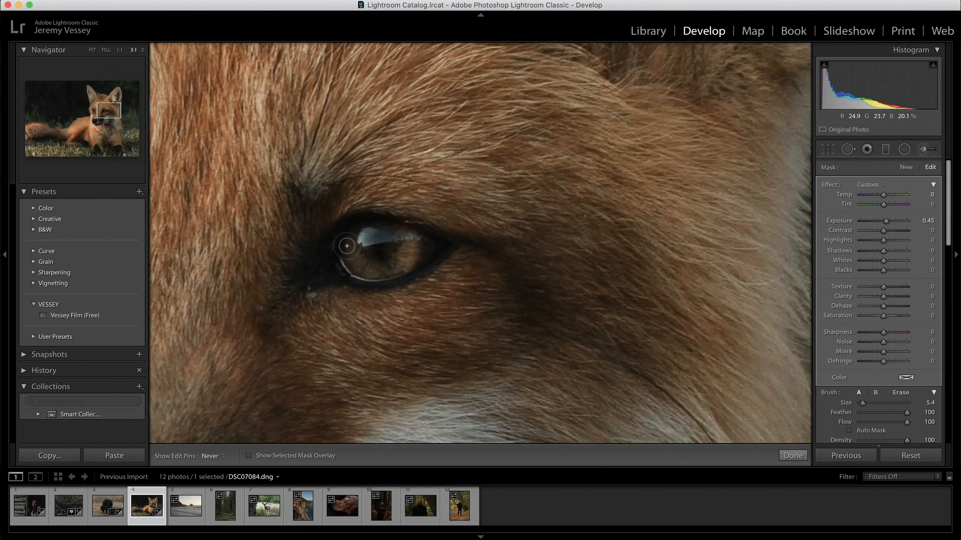
key("h")
left_click(793, 456)
key("z")
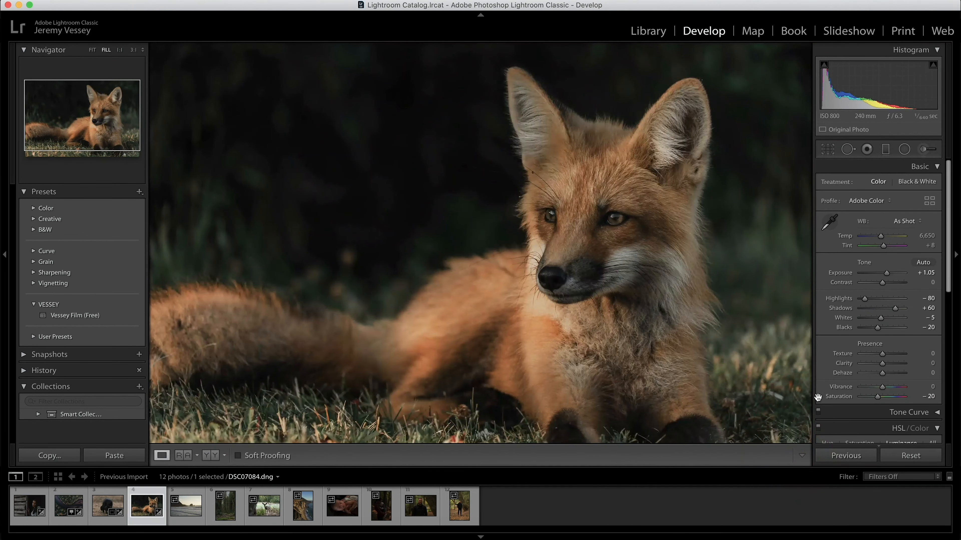
Step: Darken the fox's fur by targeted luminance adjustment to Orange −16 and Yellow −32, and compare with the original
key("super+minus")
scroll(872, 376, "down", 3)
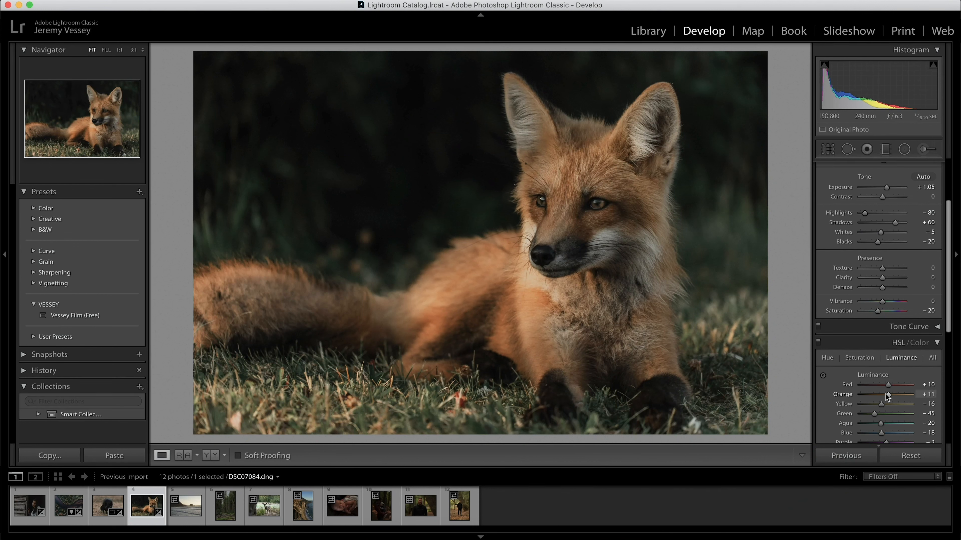
left_click(823, 375)
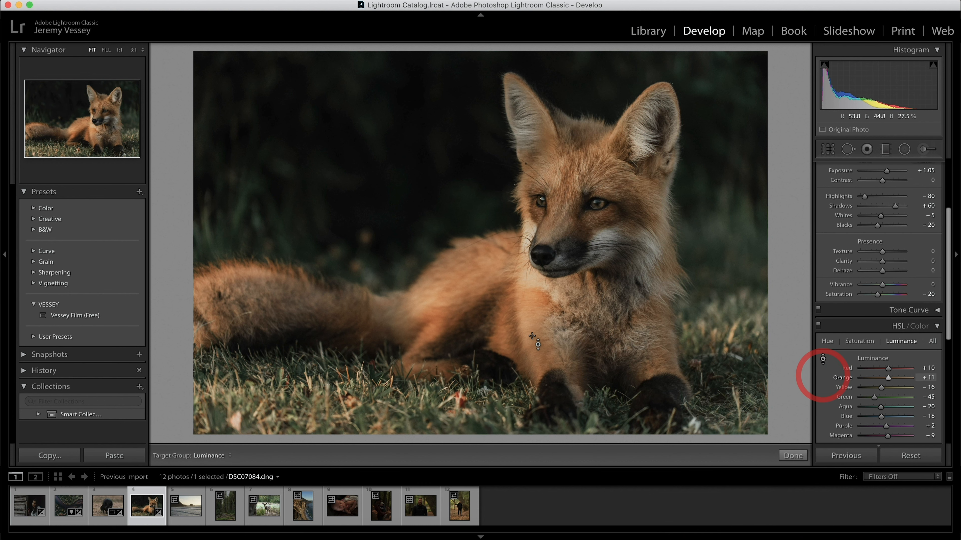
left_click_drag(529, 265, 530, 236)
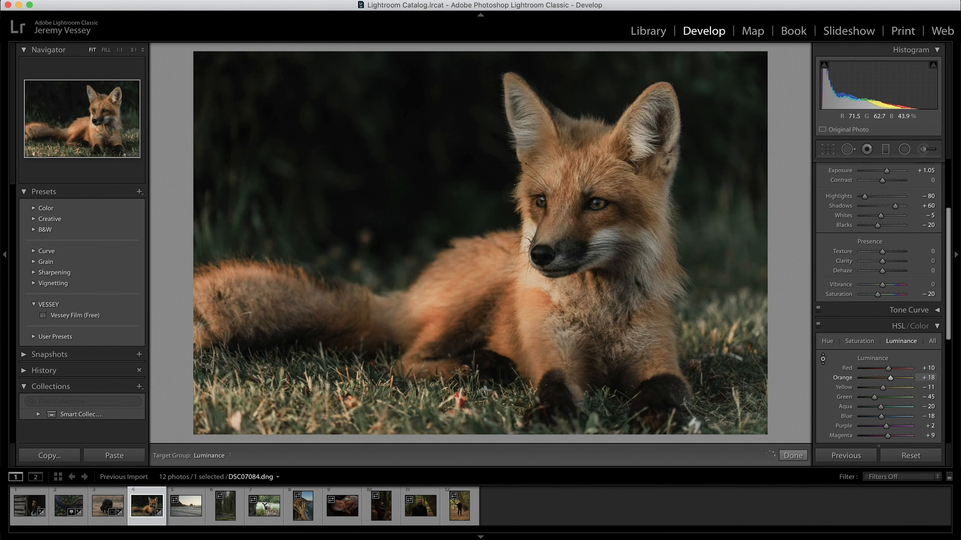
left_click_drag(530, 236, 529, 250)
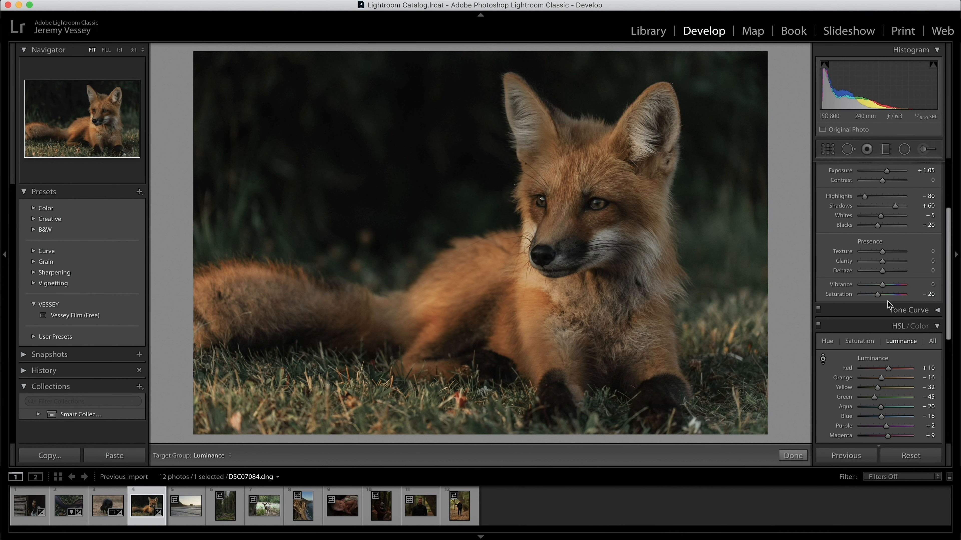
key("backslash")
key("backslash")
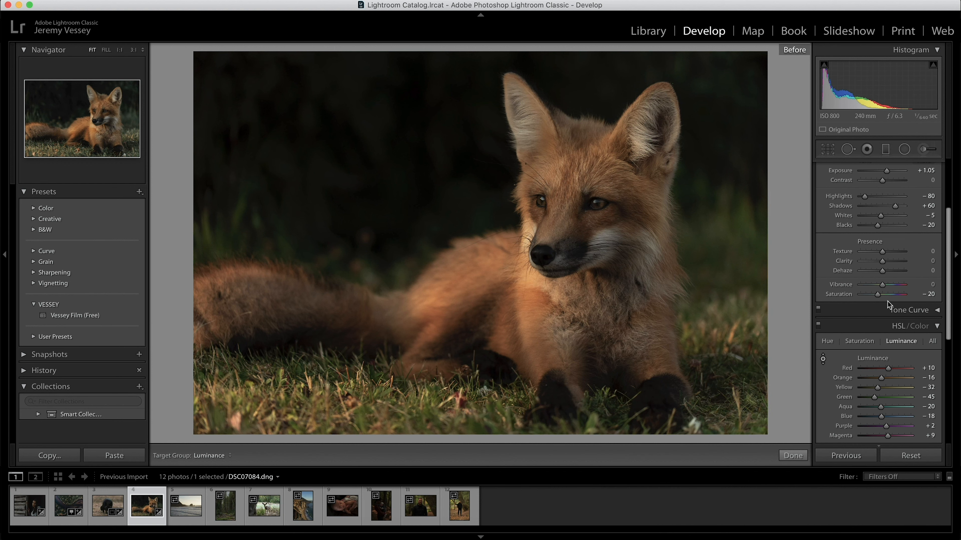
key("backslash")
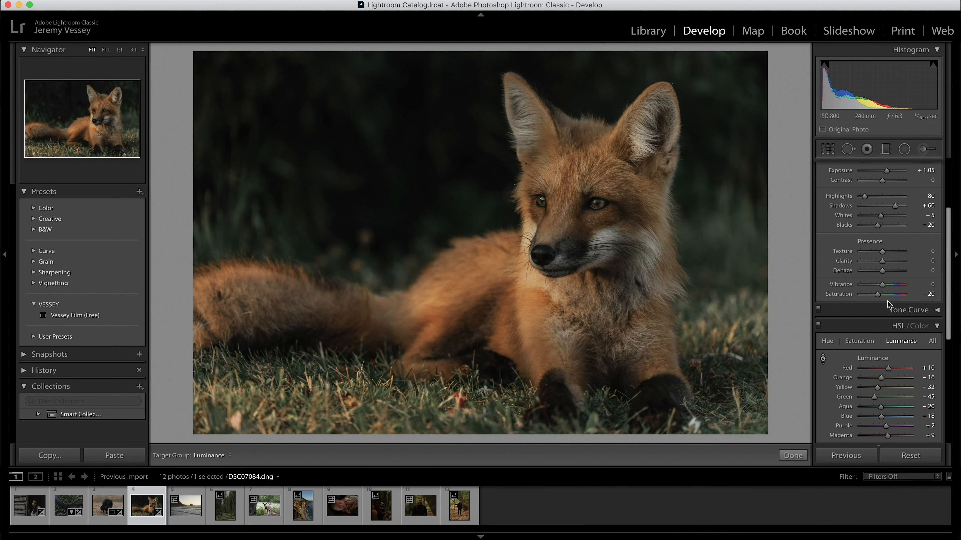
Step: Try Shadows +25, Highlights −45 and Contrast −9 on the red fox photo, and reapply the Vessey Film (Free) preset
scroll(902, 246, "up", 2)
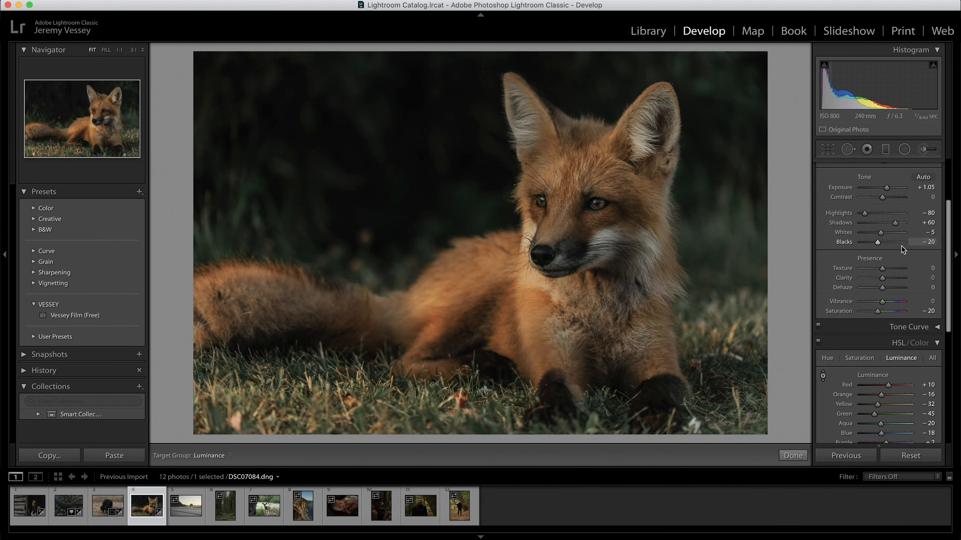
left_click(888, 237)
left_click_drag(867, 230, 872, 227)
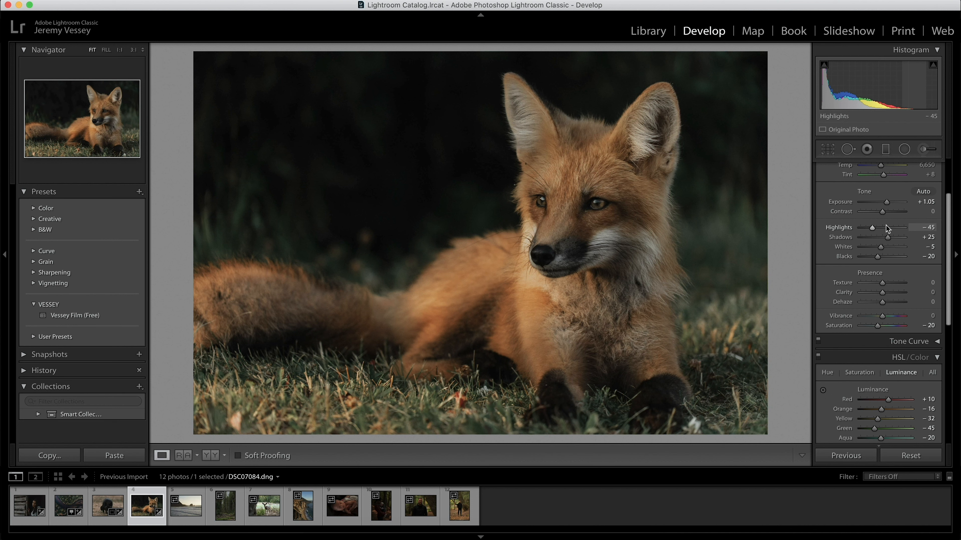
left_click(887, 211)
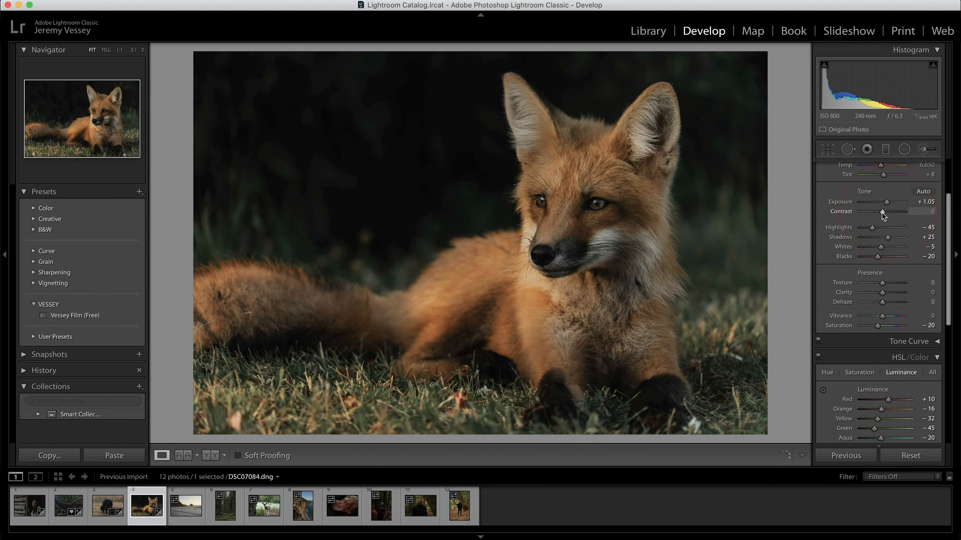
left_click(880, 213)
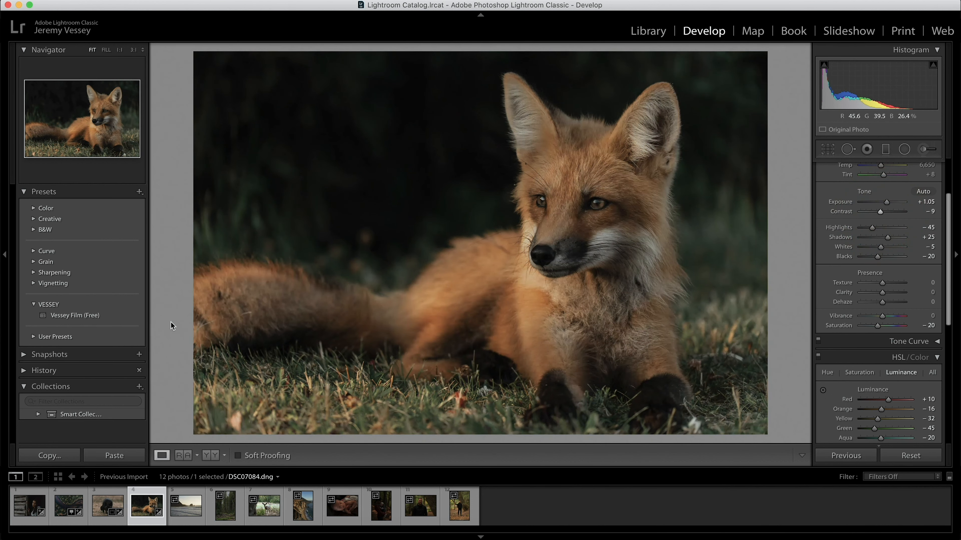
left_click(126, 320)
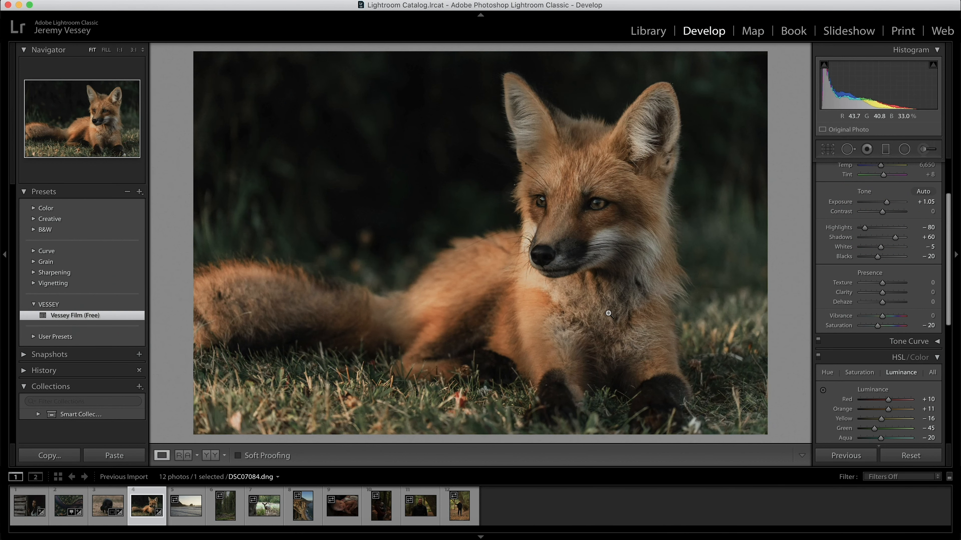
Step: Apply the Vessey Film (Free) preset to the beach photo and set Temp 5,719, Tint +18, Vibrance +4 and Saturation −11
left_click(183, 507)
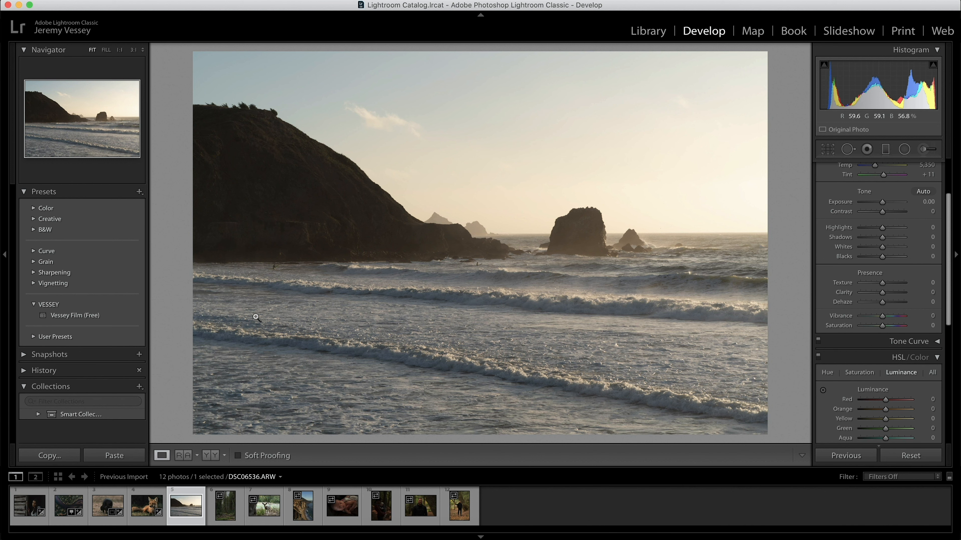
left_click(120, 315)
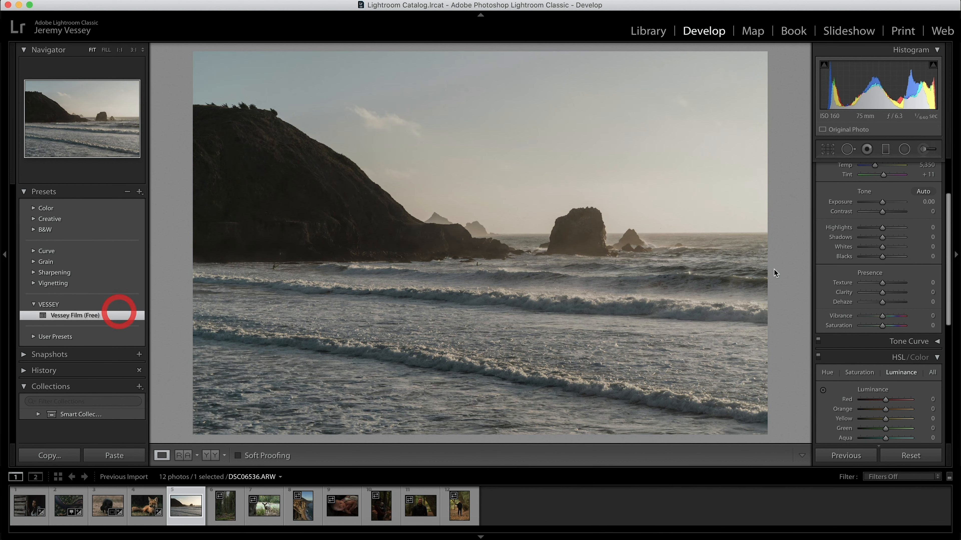
scroll(904, 204, "up", 5)
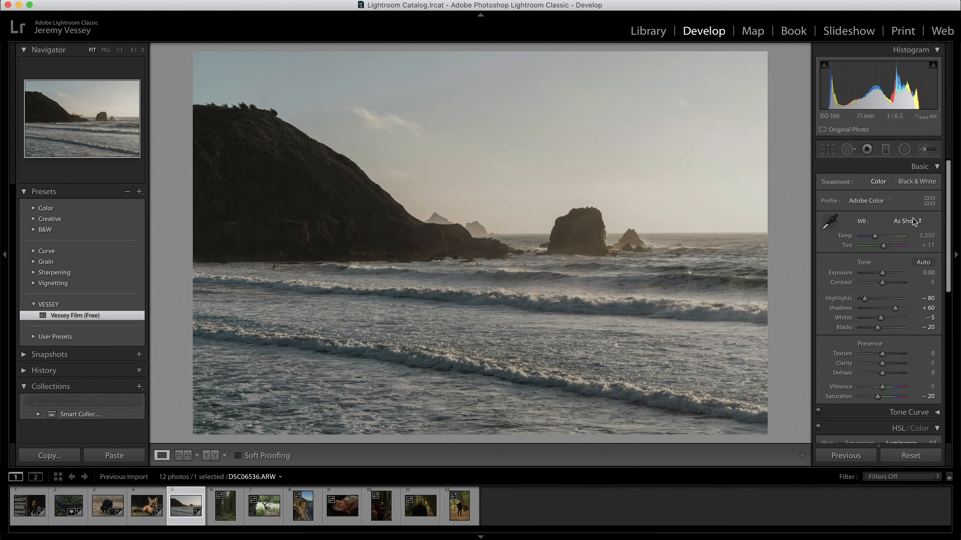
left_click(908, 226)
left_click(904, 227)
left_click_drag(874, 236, 878, 234)
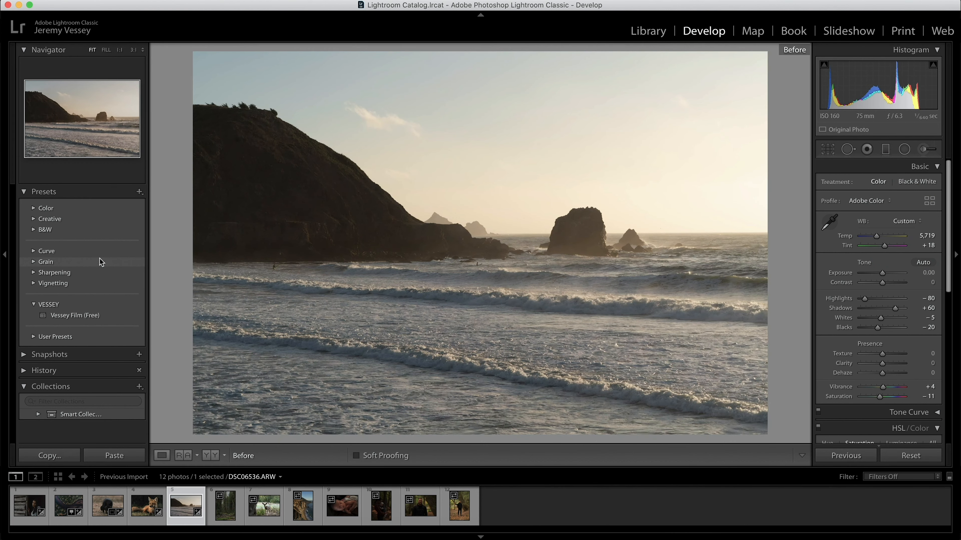
Step: Compare the beach photo with its original, lower its Exposure to −0.40 and adjust Shadows
key("backslash")
key("backslash")
key("backslash")
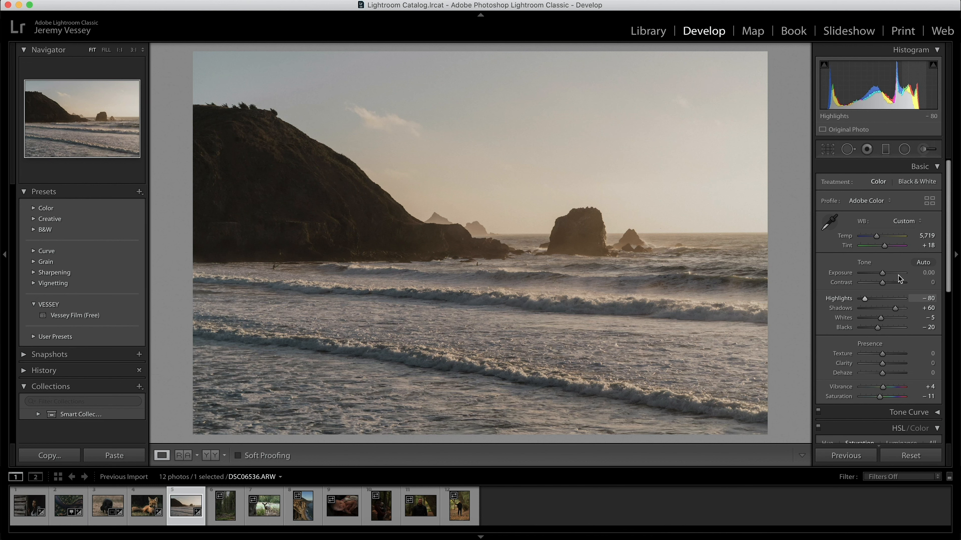
left_click_drag(882, 273, 881, 274)
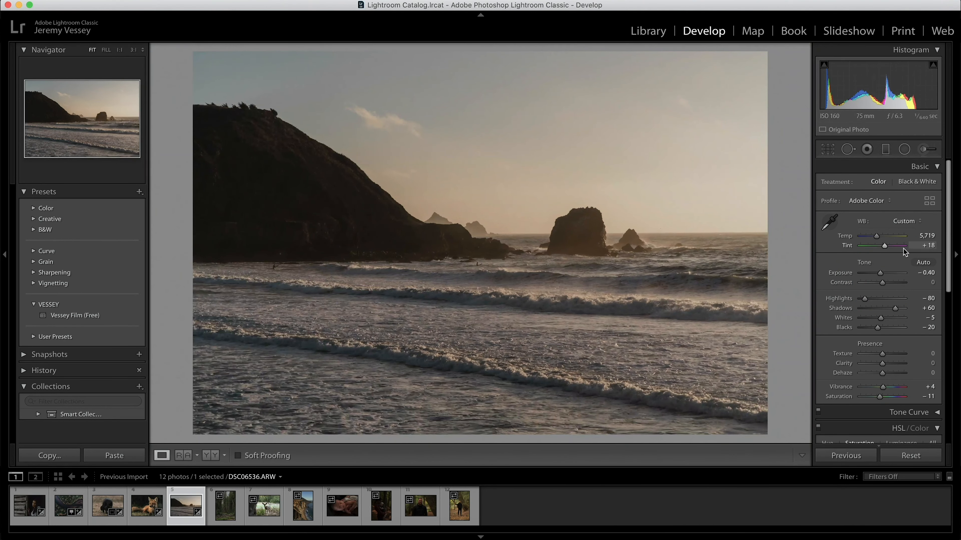
left_click_drag(900, 308, 896, 308)
Step: Crop the dark forest photo to the 4 x 5 / 8 x 10 aspect ratio with the angle at −0.30, framing the bridge and logs
left_click(225, 509)
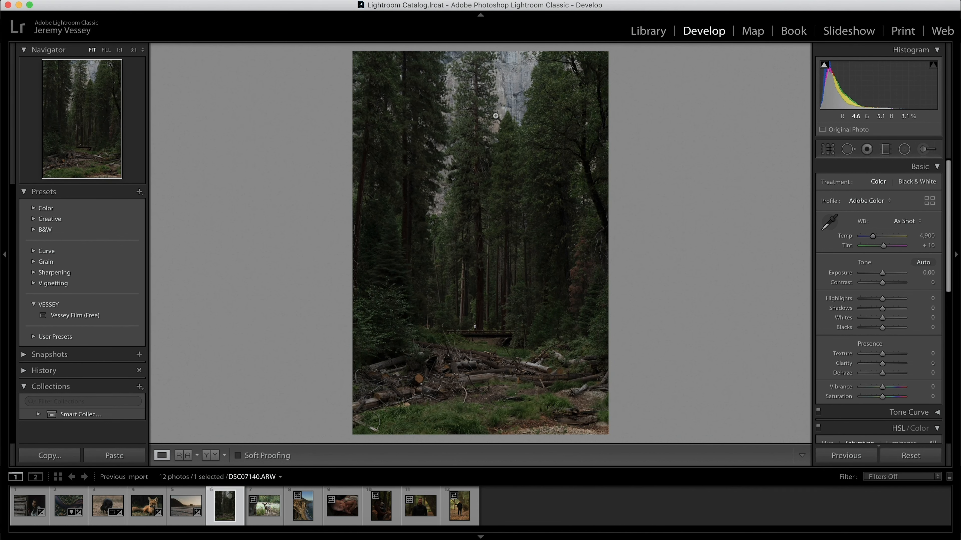
left_click(827, 149)
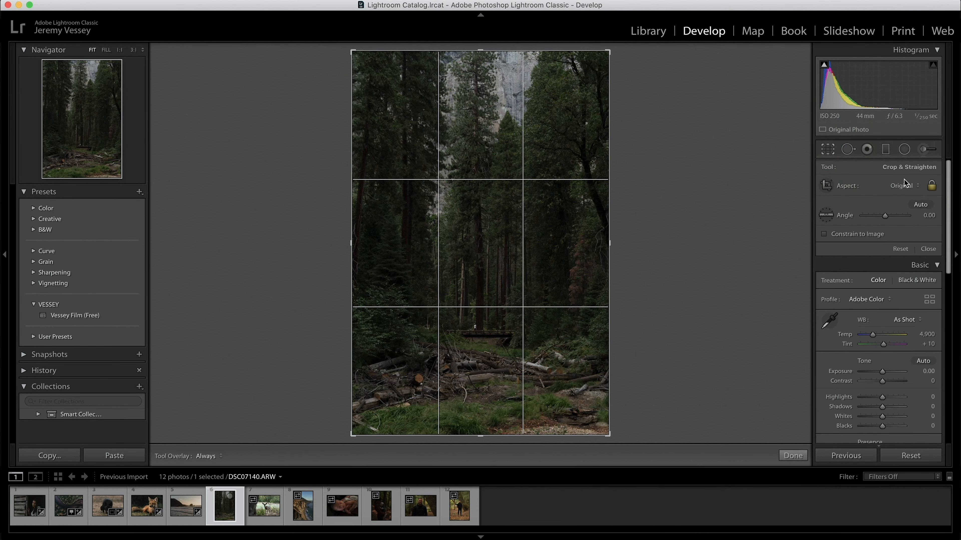
left_click(906, 186)
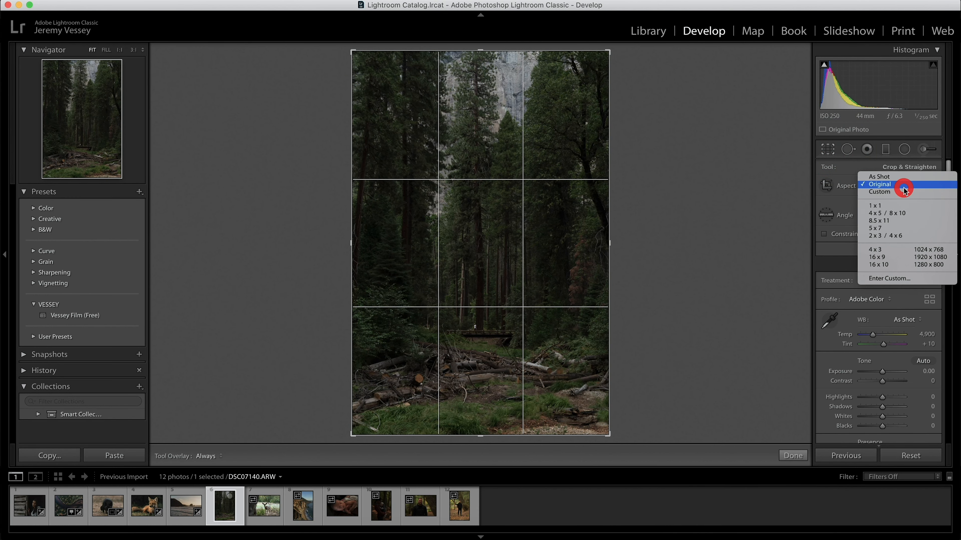
left_click(885, 214)
left_click_drag(514, 227, 531, 196)
left_click_drag(617, 77, 620, 74)
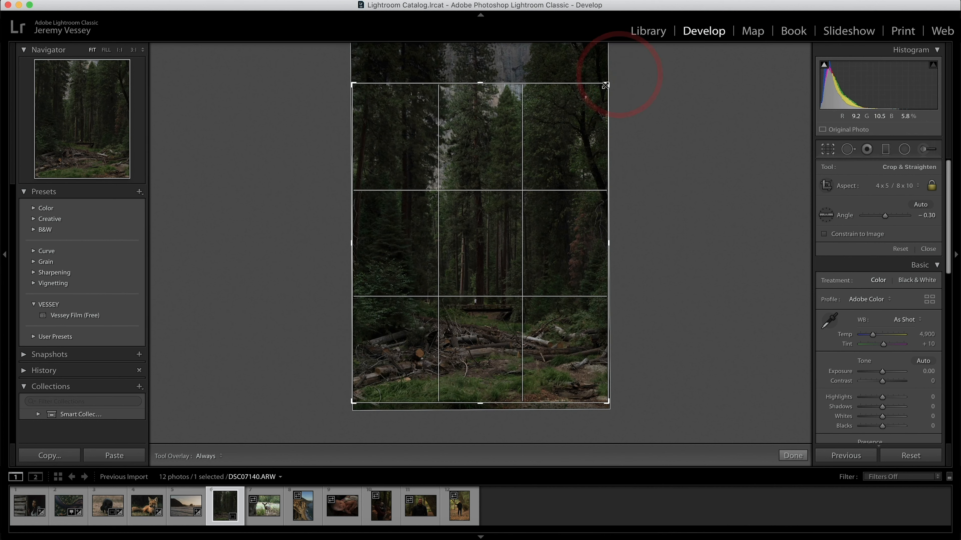
left_click(603, 86)
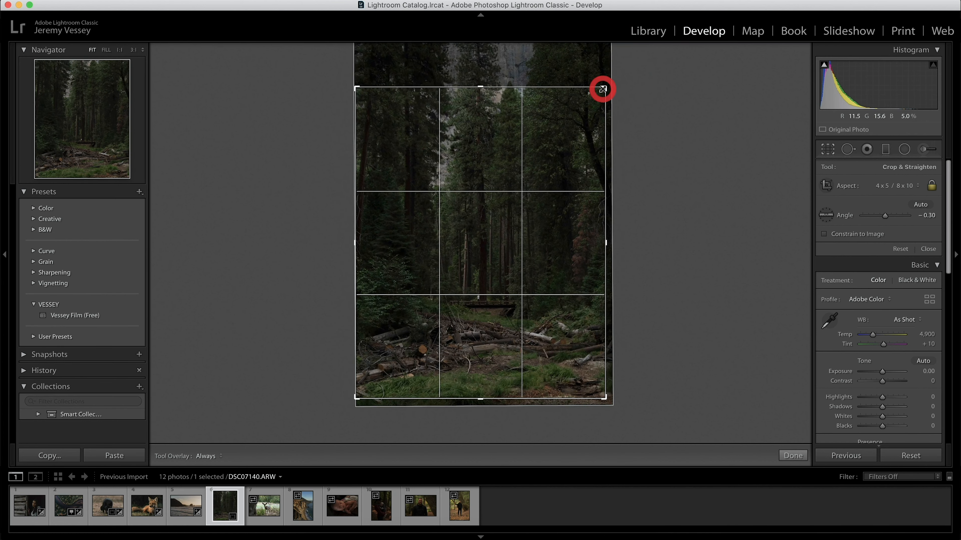
key("Return")
left_click(583, 186)
left_click_drag(471, 146, 537, 163)
left_click(556, 154)
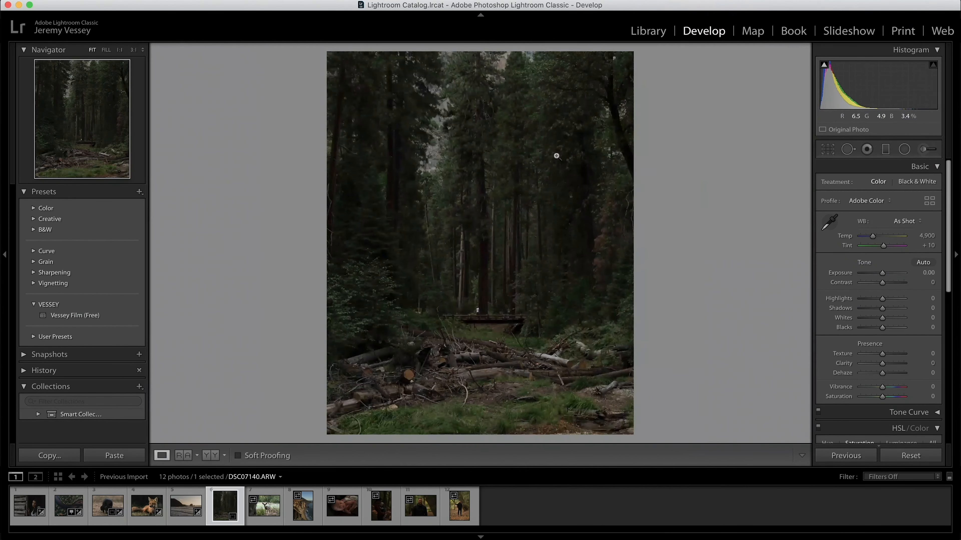
Step: Apply the Vessey Film (Free) preset to the forest photo and raise its Exposure to +1.30
left_click(114, 314)
left_click(113, 315)
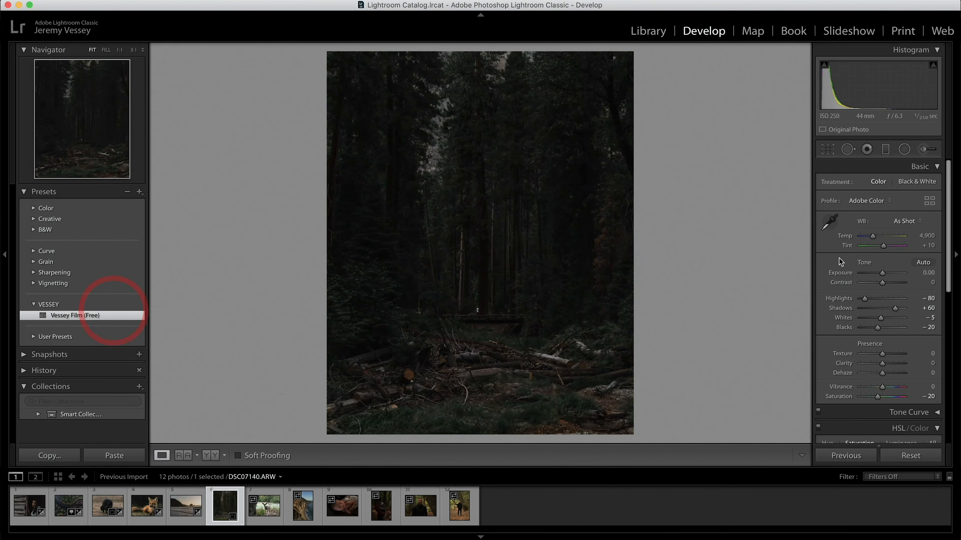
left_click_drag(884, 273, 888, 270)
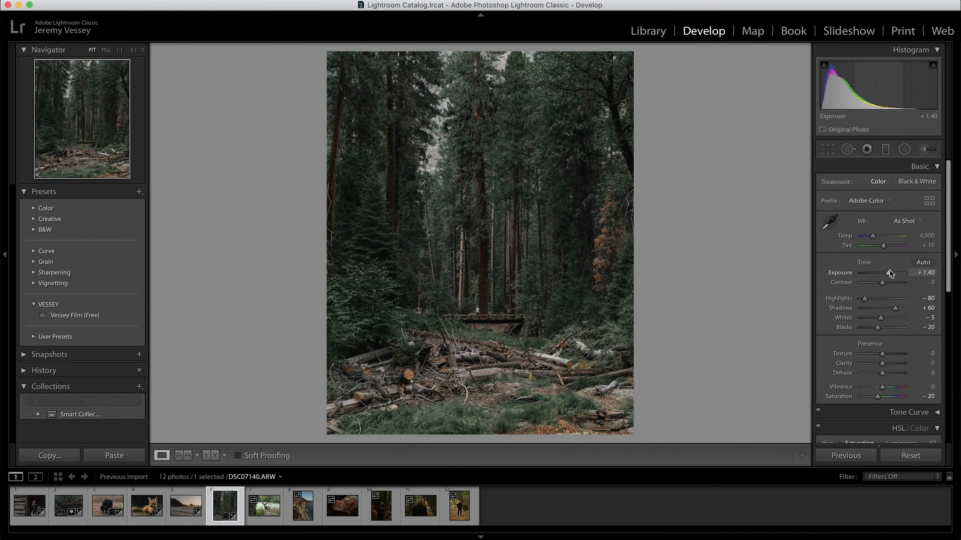
Step: Add a post-crop vignette with Amount −21 and Midpoint 17 to the forest photo, and compare it with the original
scroll(888, 273, "down", 10)
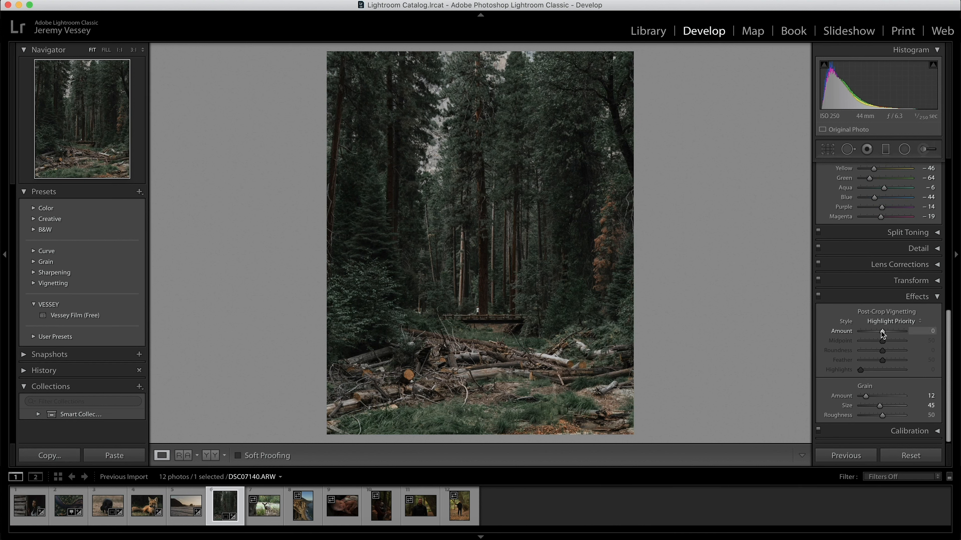
left_click_drag(883, 332, 867, 342)
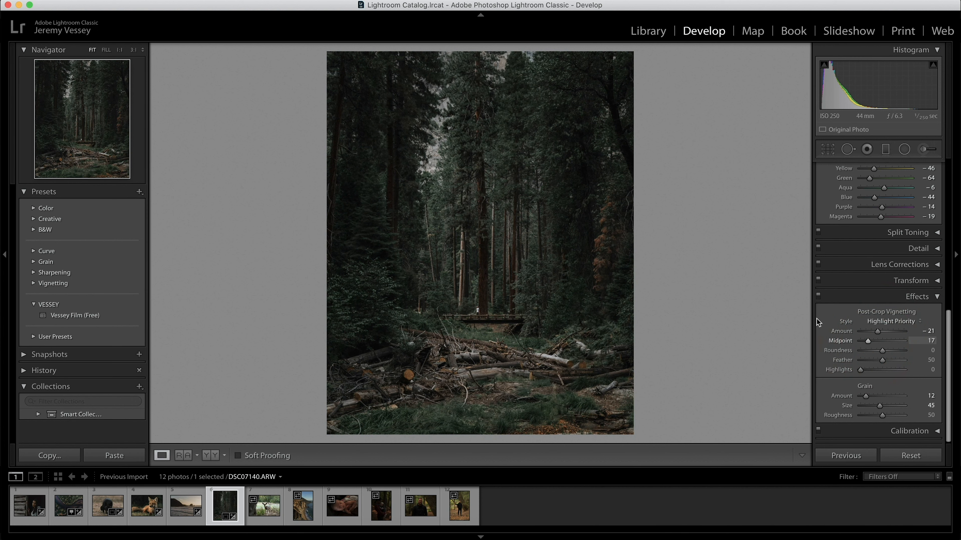
key("backslash")
key("backslash")
key("backslash")
key("backslash")
Step: Try the Auto white balance on the forest photo and undo it
scroll(853, 238, "up", 10)
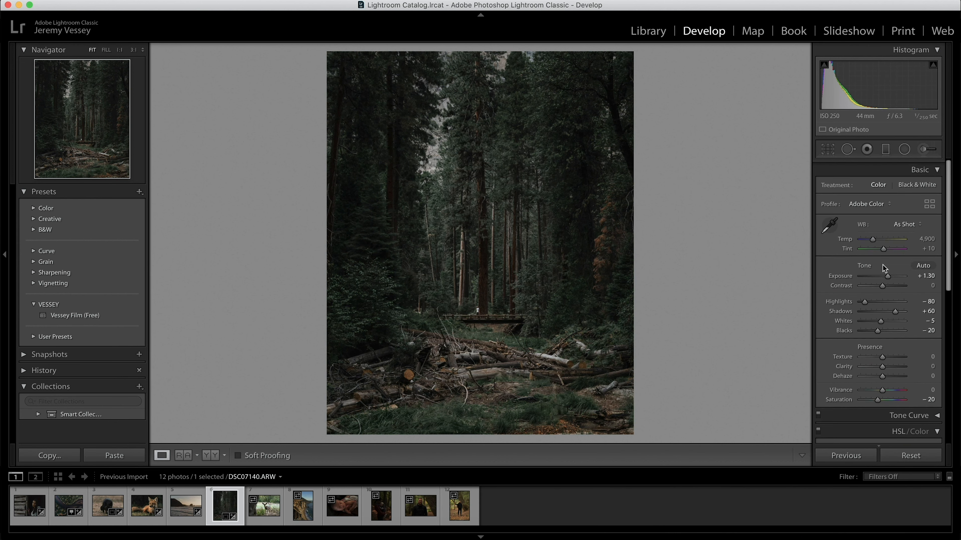
left_click(907, 222)
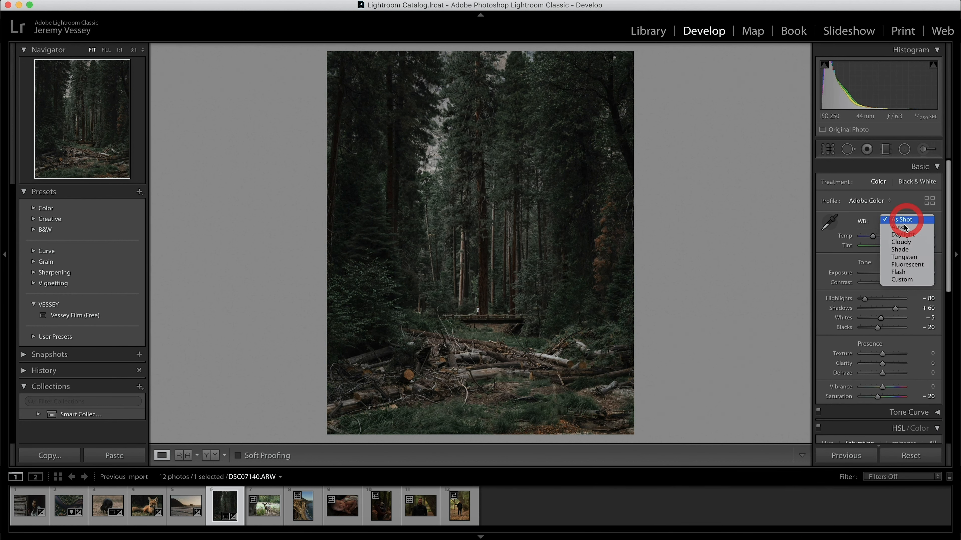
left_click(901, 229)
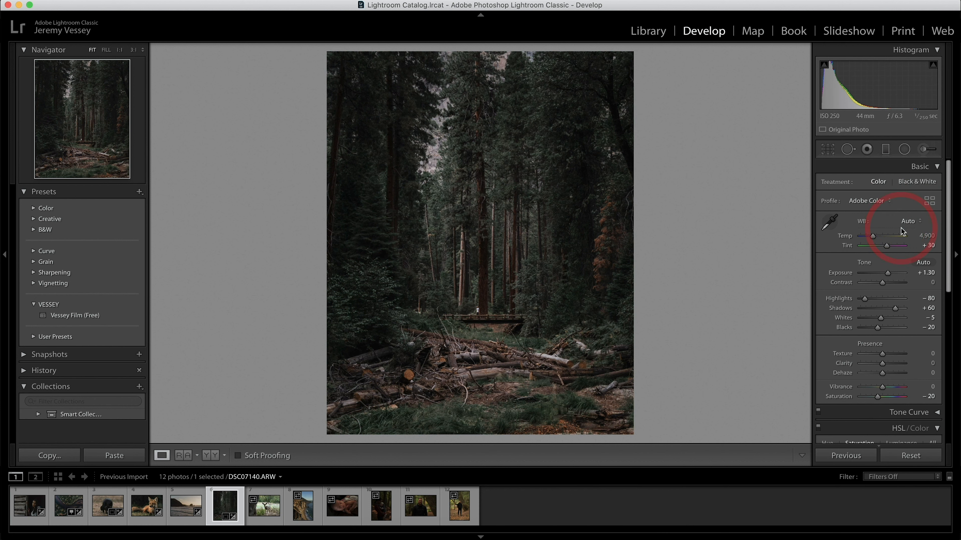
key("super+z")
left_click(909, 221)
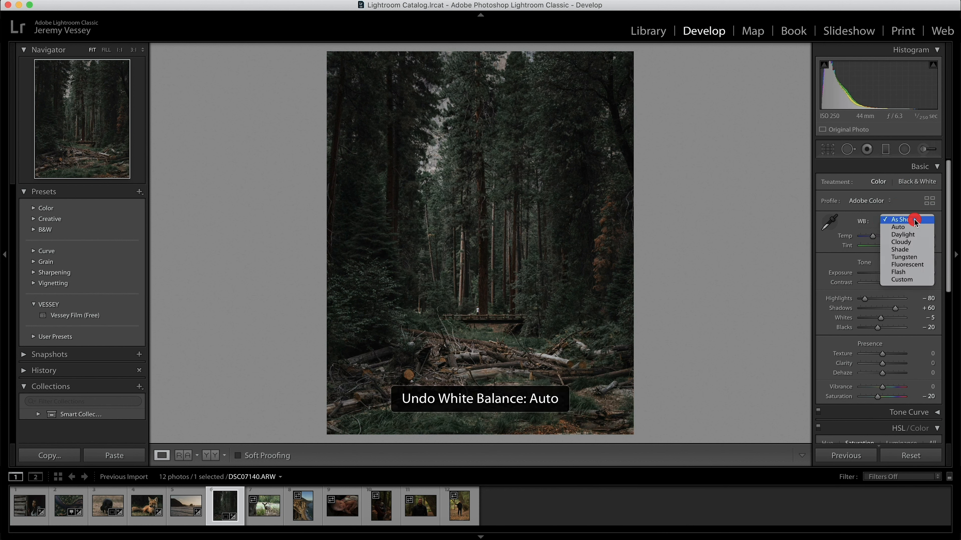
left_click(868, 219)
Step: Warm the forest photo to Temp 5,861 and review it full screen
left_click_drag(873, 236, 878, 236)
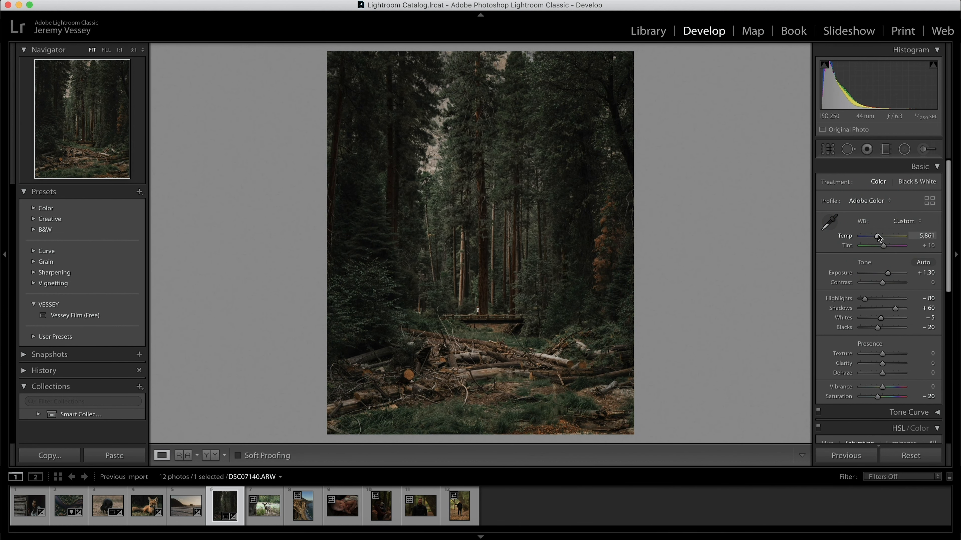
key("f")
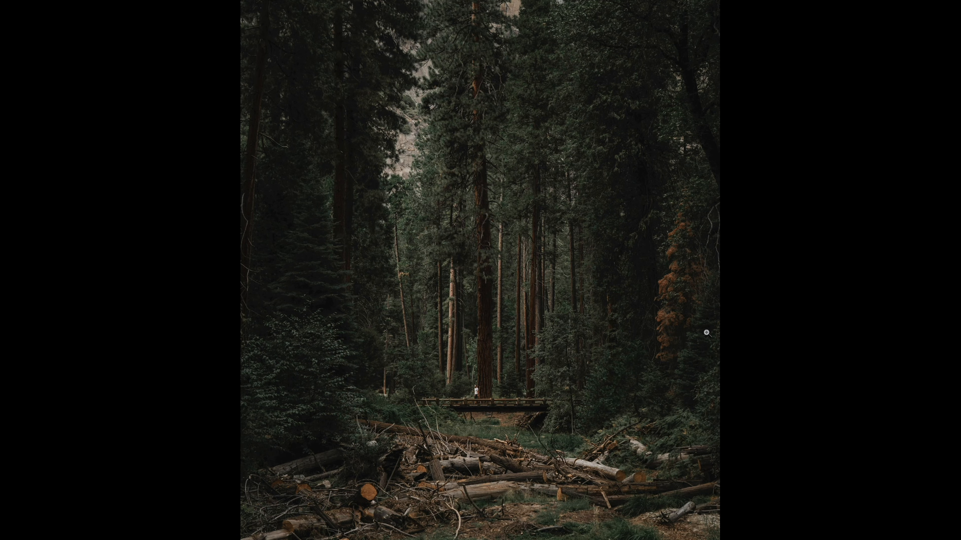
key("f")
Step: Apply the Vessey Film (Free) preset to the deer photo and set its Temp to 5,330
left_click(264, 506)
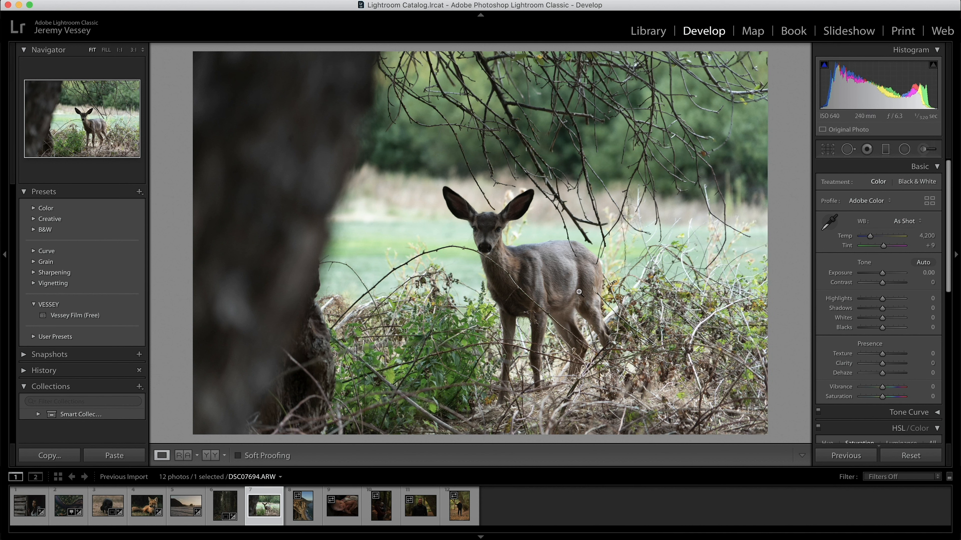
left_click(117, 315)
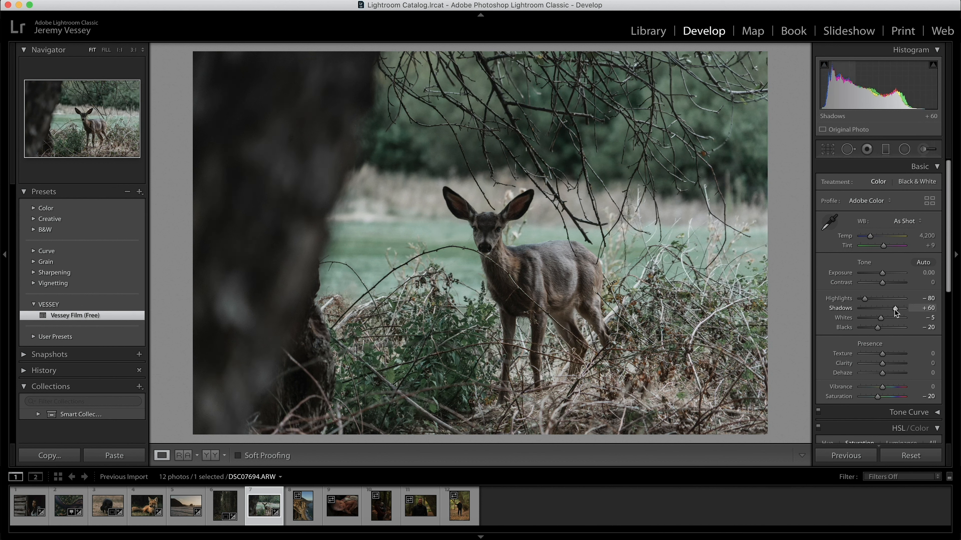
left_click_drag(872, 236, 876, 236)
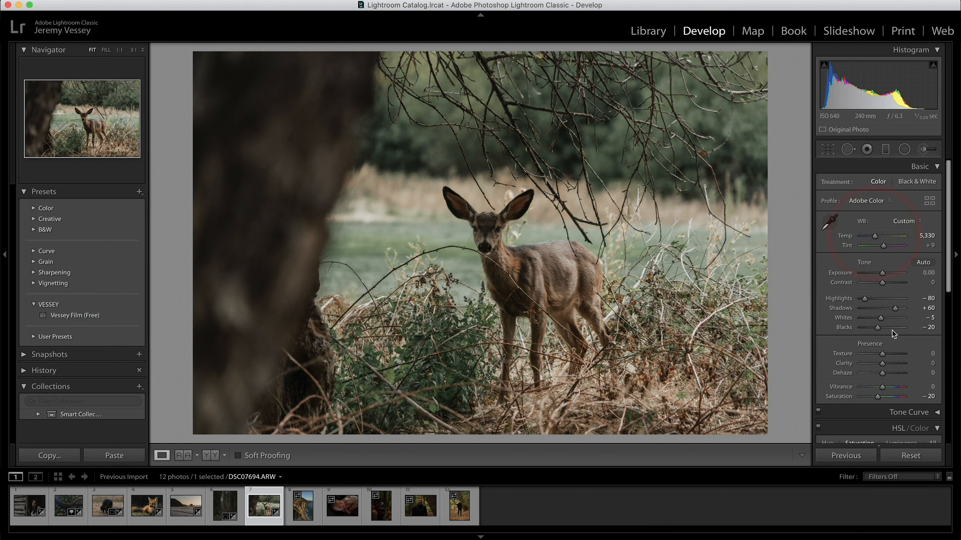
Step: Set the deer photo's Dehaze to +10, Clarity to +3 and Blacks to −38
left_click(887, 373)
left_click_drag(887, 374, 883, 363)
left_click(883, 363)
left_click_drag(872, 328, 873, 328)
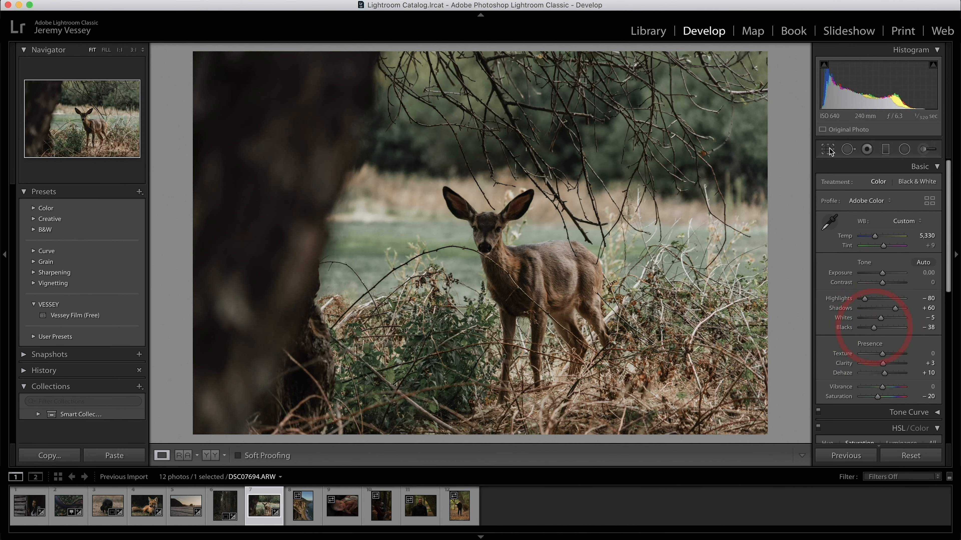
Step: Crop the deer photo to 4 x 5 / 8 x 10 tightly around the deer, and review it full screen
left_click(828, 149)
left_click(908, 186)
left_click(896, 213)
left_click_drag(535, 299, 521, 289)
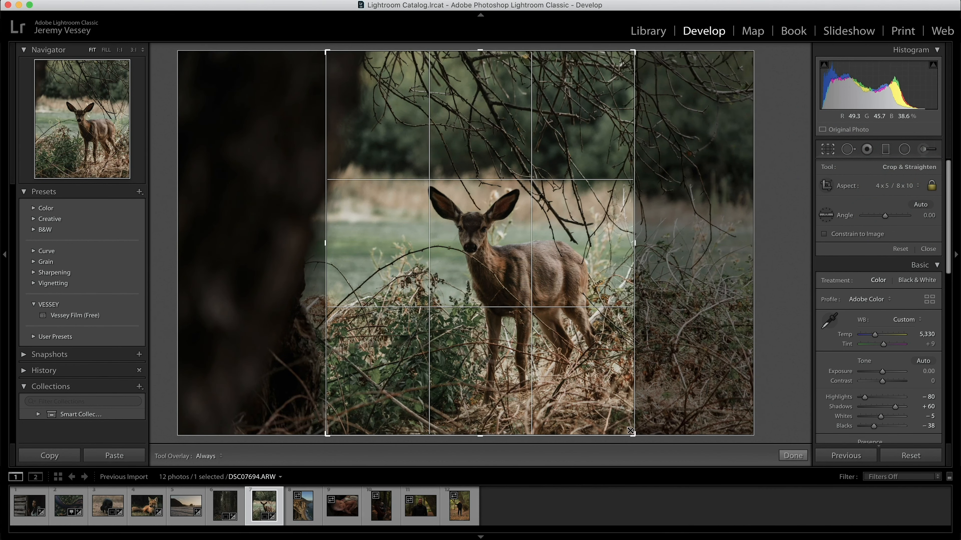
left_click_drag(634, 434, 601, 405)
left_click_drag(549, 330, 521, 307)
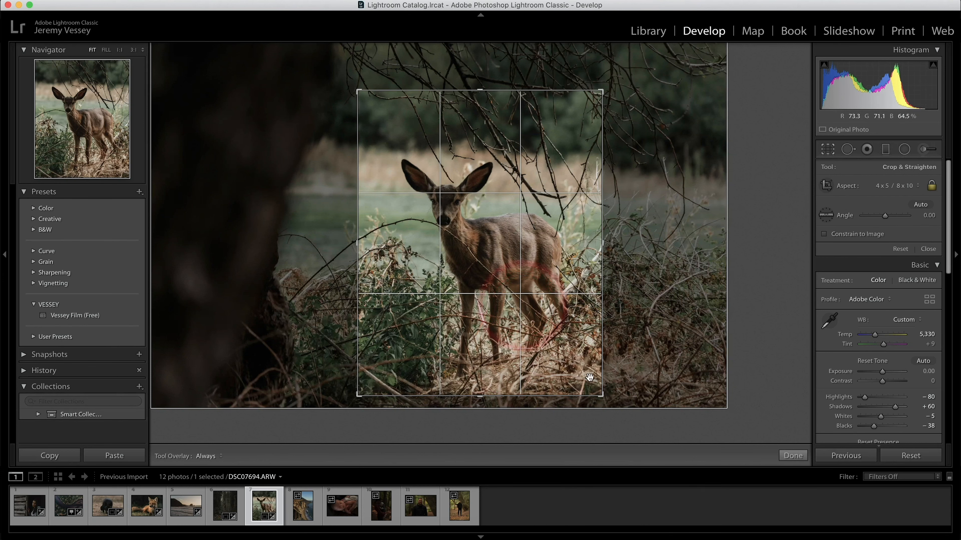
left_click_drag(599, 394, 605, 402)
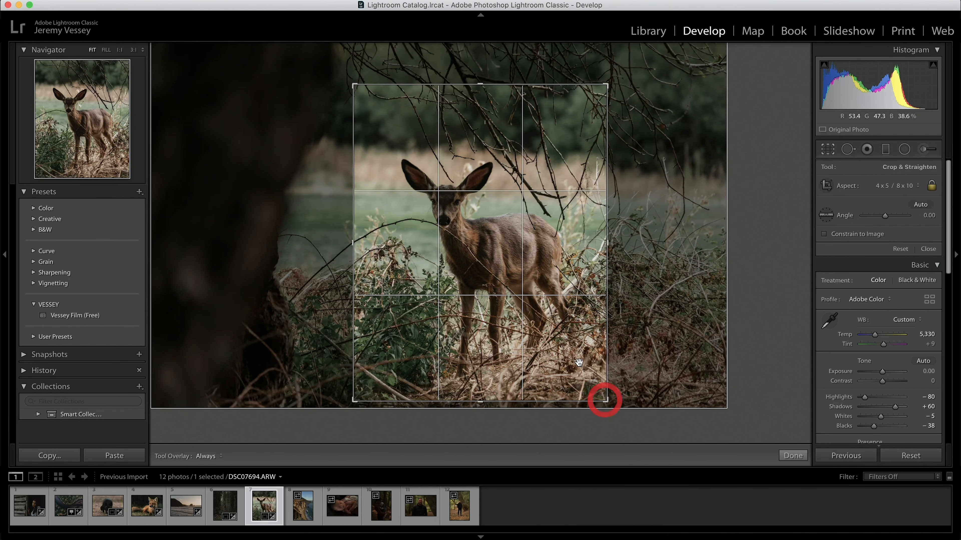
left_click(575, 360)
left_click_drag(533, 343, 528, 340)
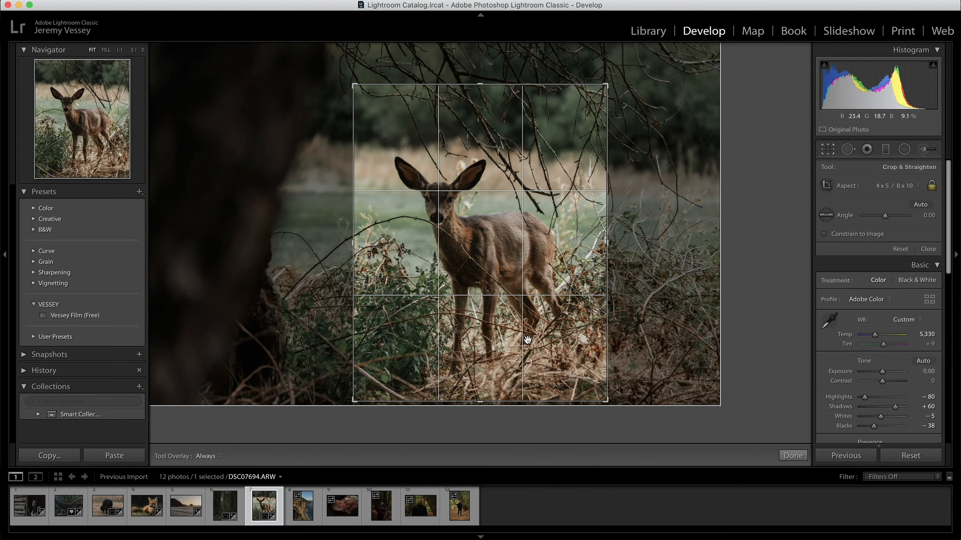
key("Return")
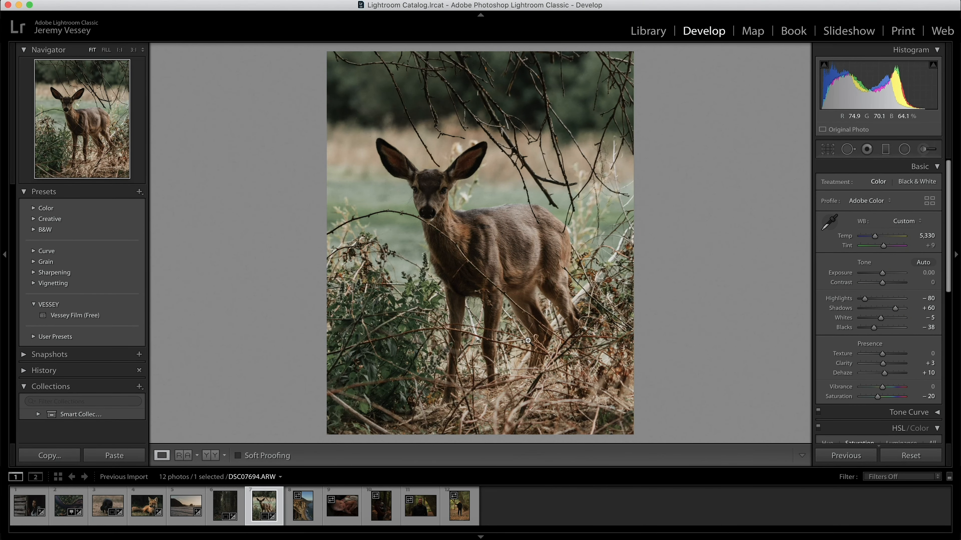
key("f")
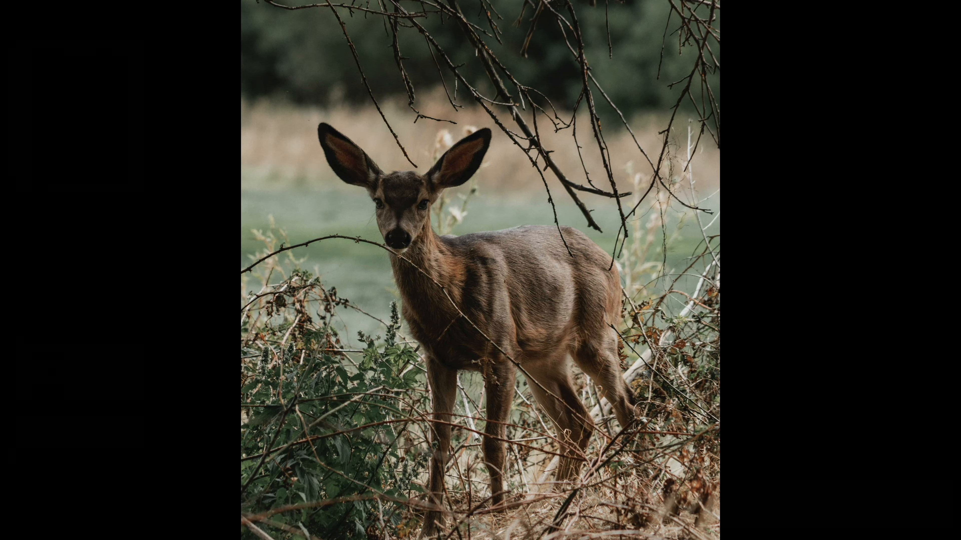
key("Escape")
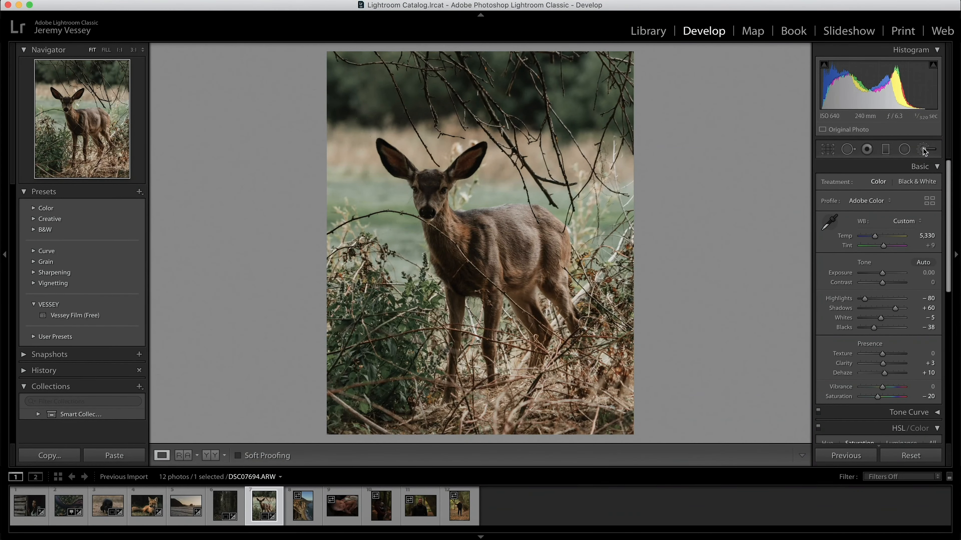
Step: Paint over both of the deer's eyes with the Adjustment Brush at Exposure 0.45 and size 5.4
key("z")
left_click_drag(494, 68, 555, 362)
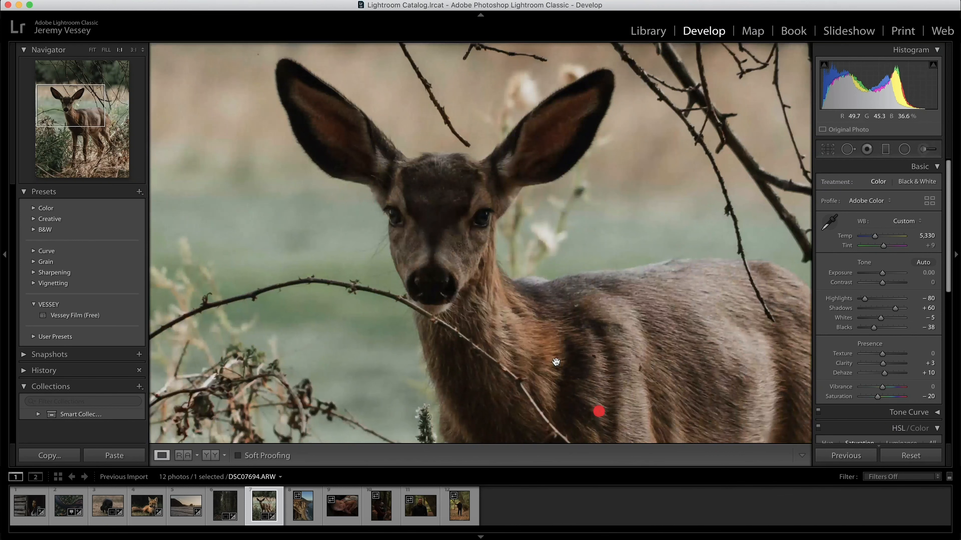
left_click(923, 149)
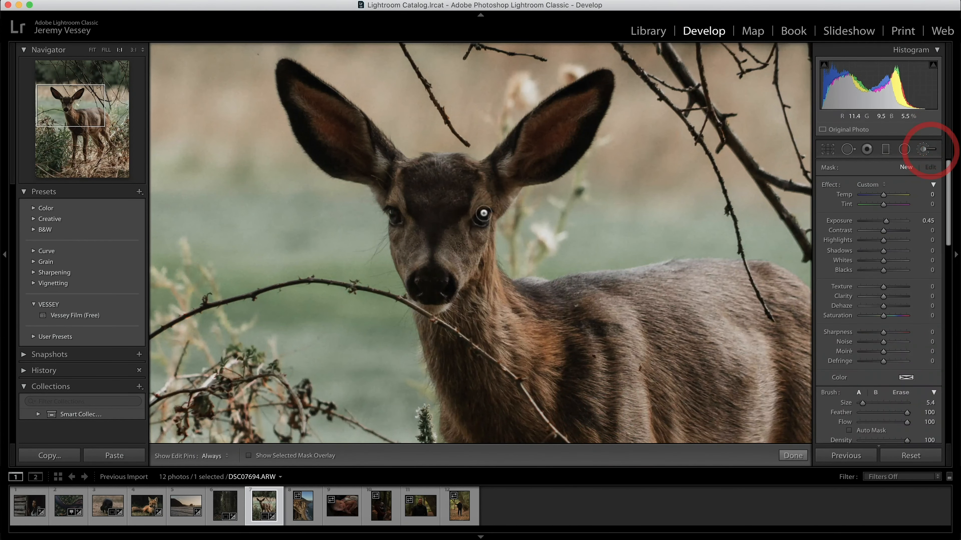
key("super+equal")
key("super+equal")
key("h")
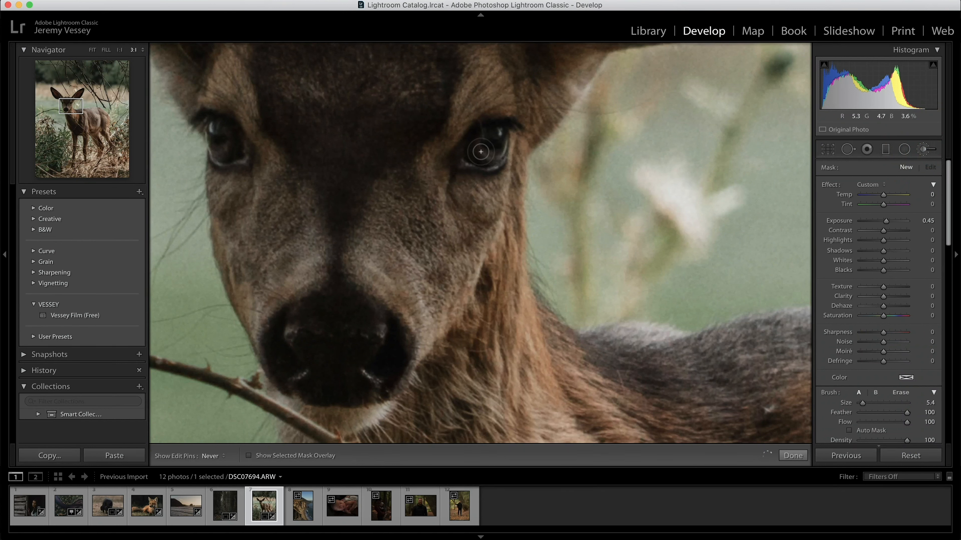
left_click(479, 140)
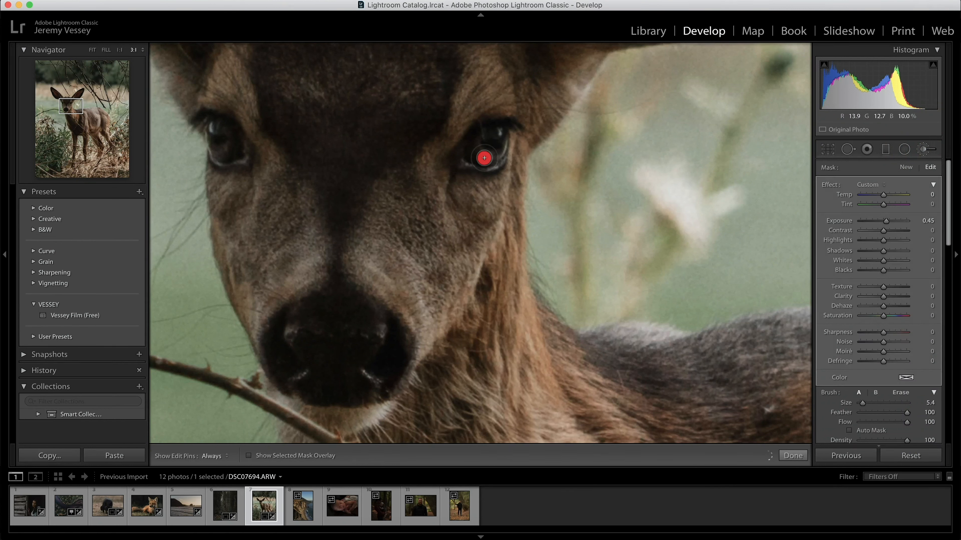
left_click(227, 135)
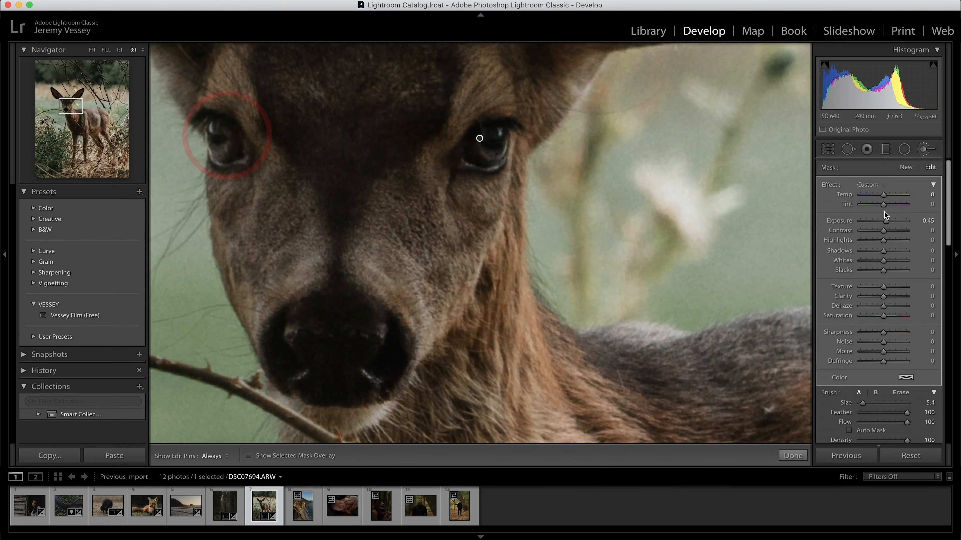
Step: Set the eye mask's Exposure to 0.87, Saturation to 40 and Shadows to 9
left_click_drag(885, 221, 888, 221)
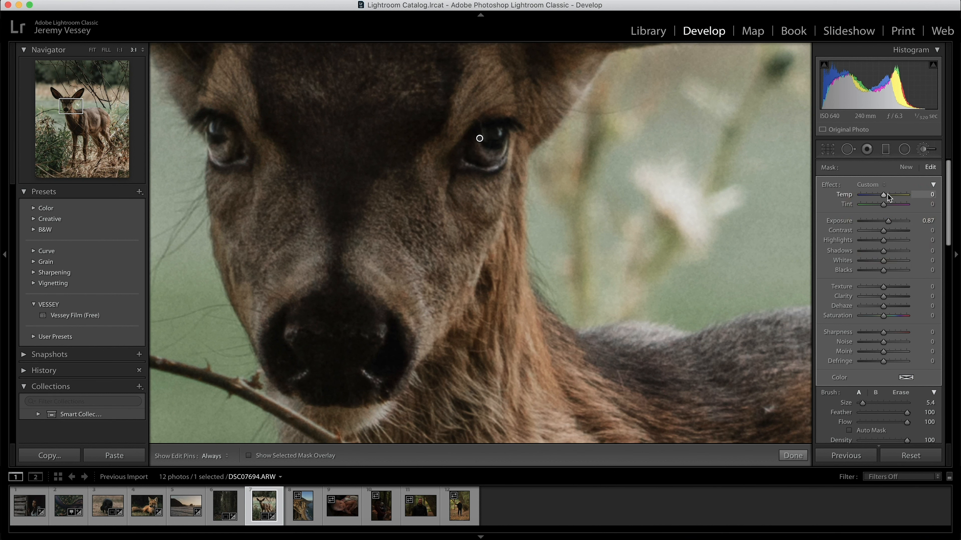
left_click_drag(889, 314, 894, 318)
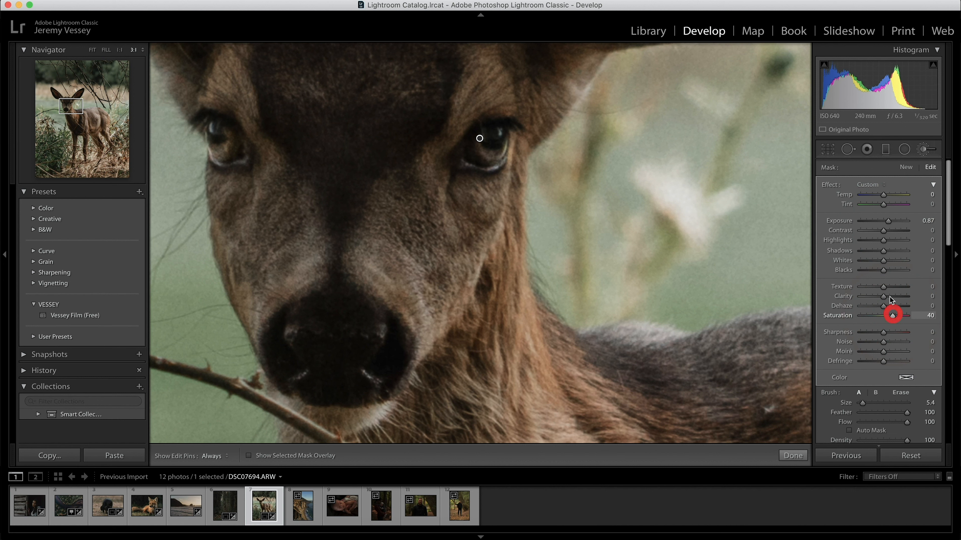
left_click_drag(892, 249, 887, 250)
Step: Erase the eye mask's overspill beneath both of the deer's eyes with an erase brush of size 6.4, and finish the brush edit
left_click(901, 393)
key("h")
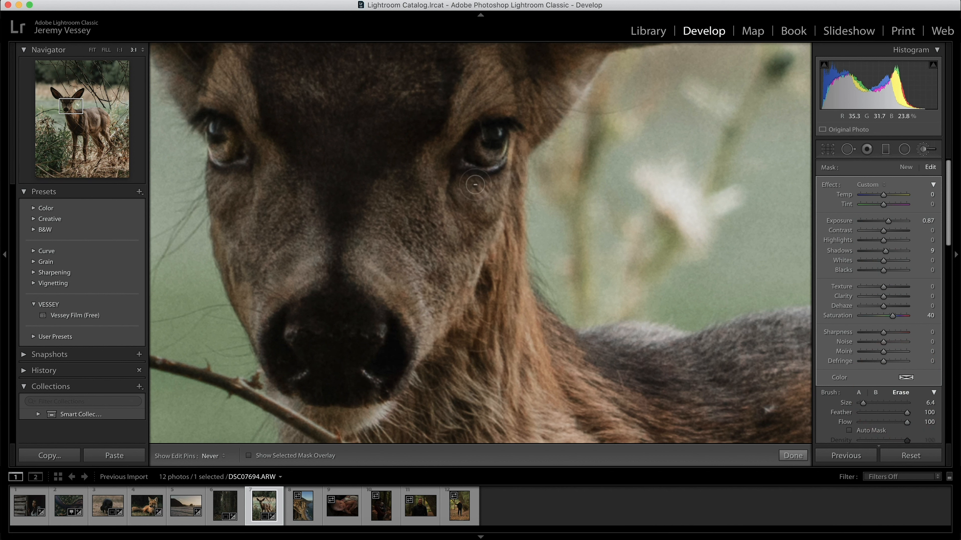
left_click(462, 186)
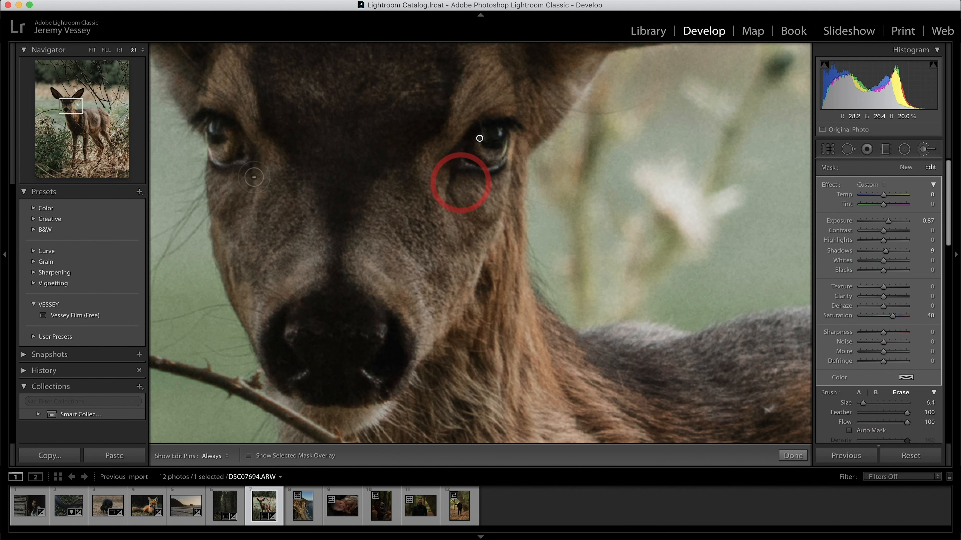
left_click(257, 187)
key("z")
key("h")
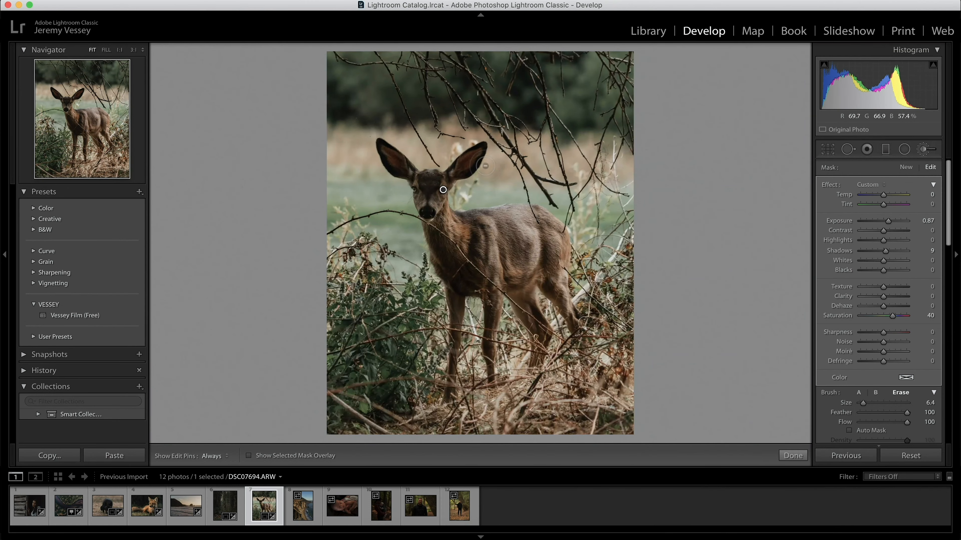
key("k")
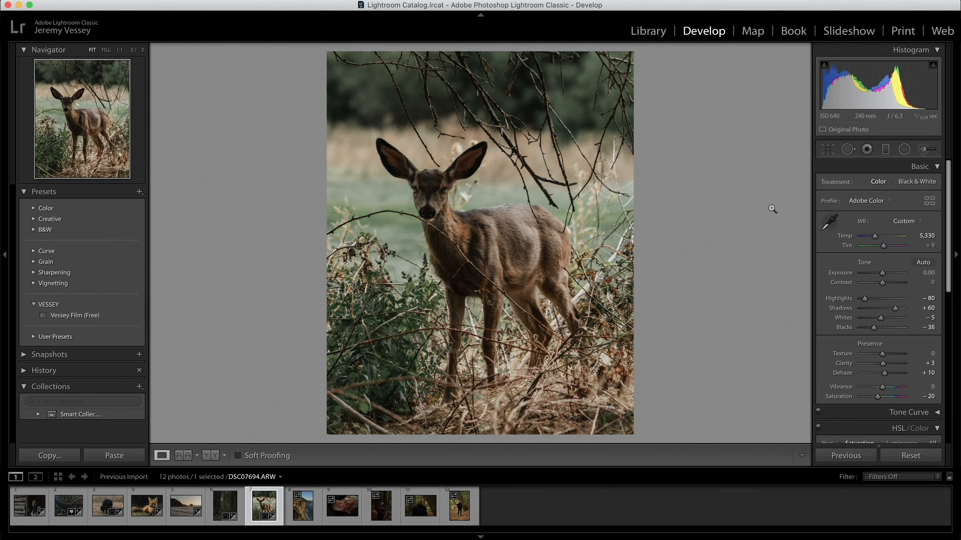
Step: Reopen the deer's eye mask and set its Exposure to 0.55
left_click(924, 150)
left_click(443, 189)
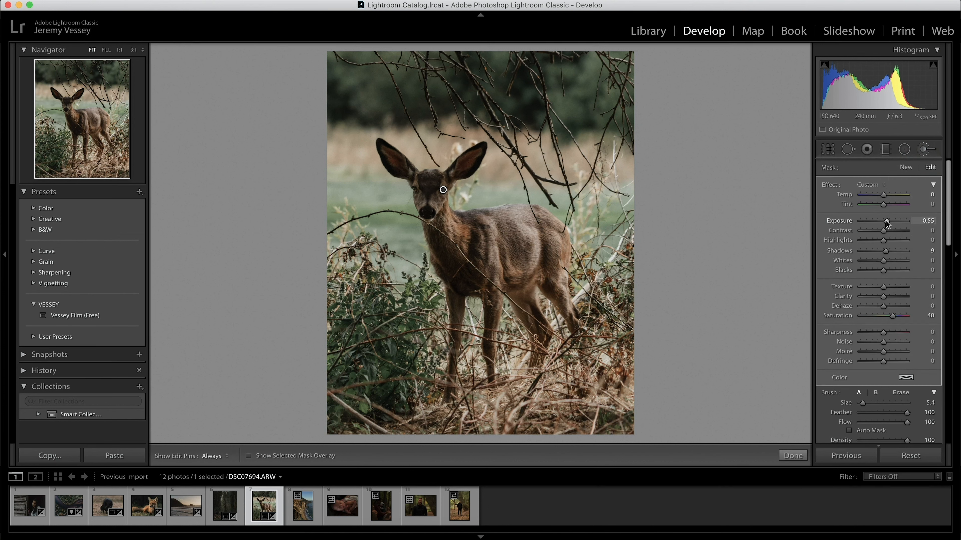
key("k")
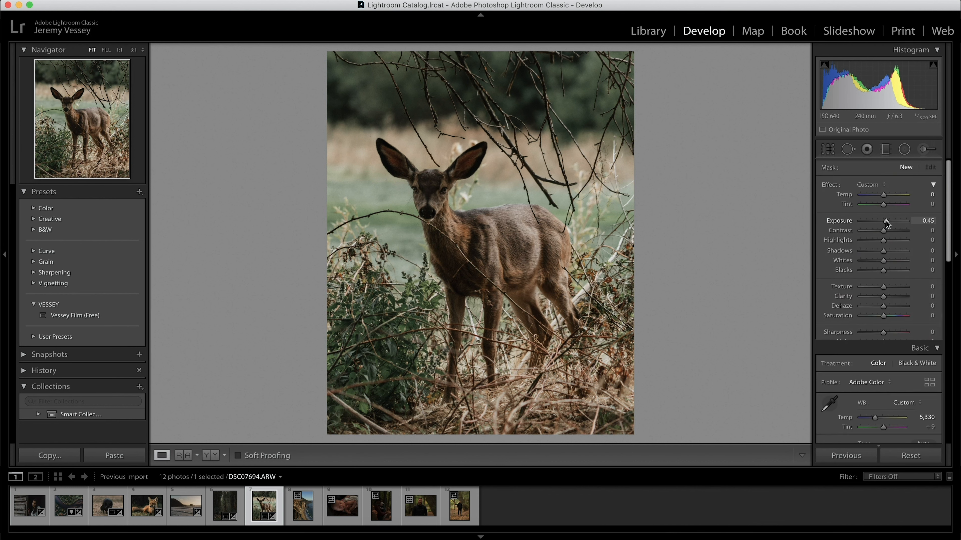
Step: Open the coastal cliff photo and crop it to 4 x 5 / 8 x 10 with an angle of −0.11
left_click(307, 509)
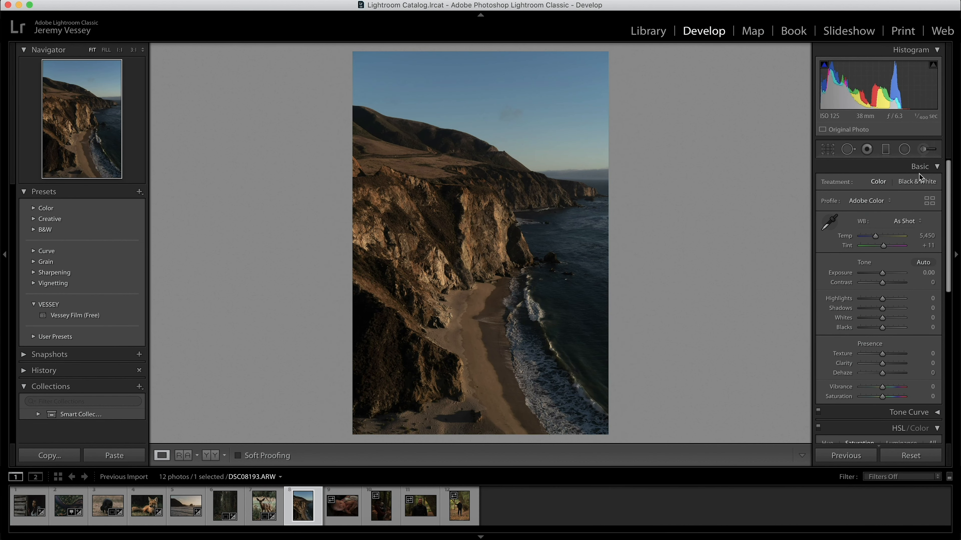
left_click(830, 150)
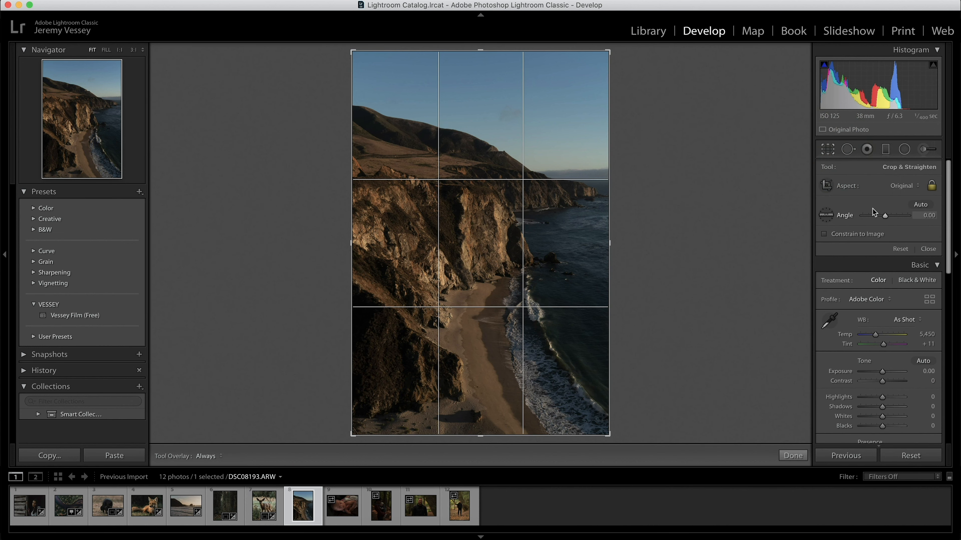
left_click(912, 191)
left_click(900, 211)
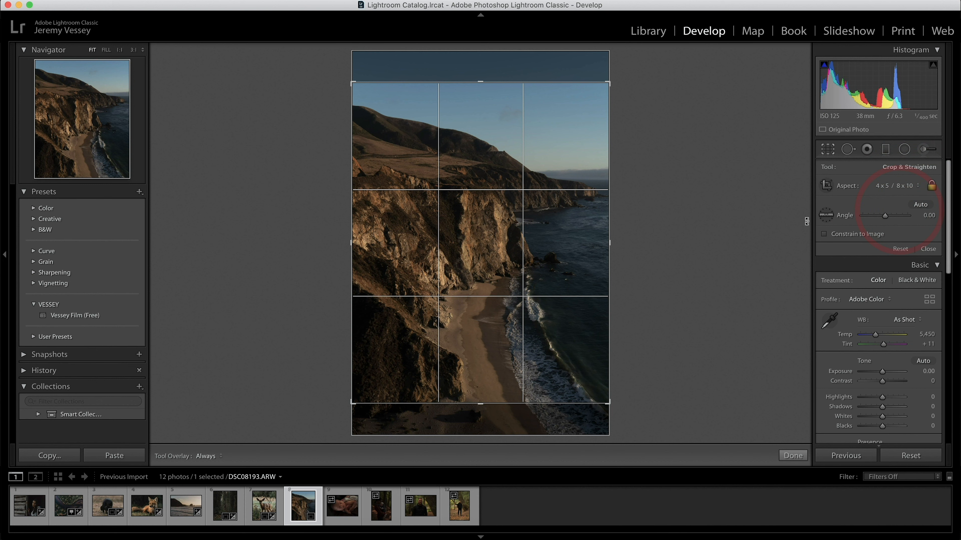
left_click_drag(596, 225, 618, 406)
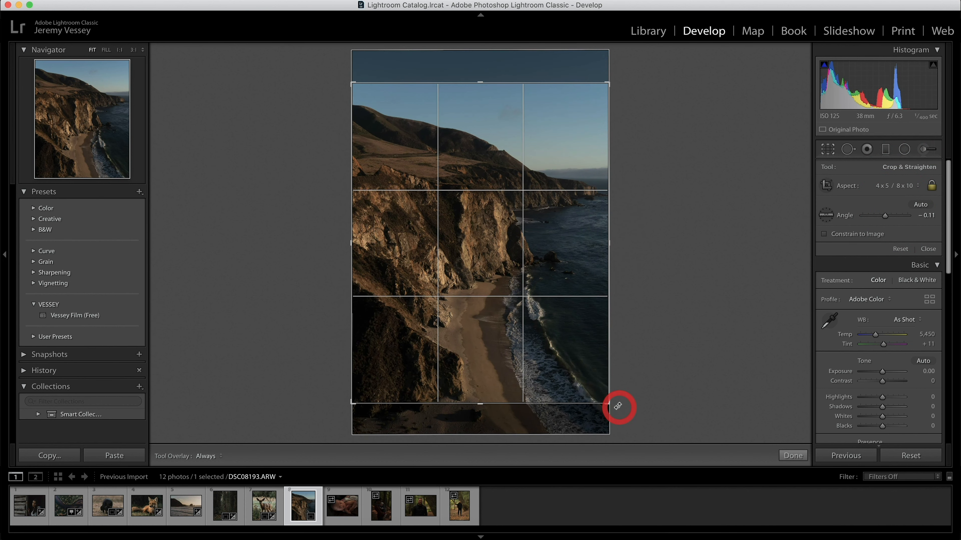
key("Return")
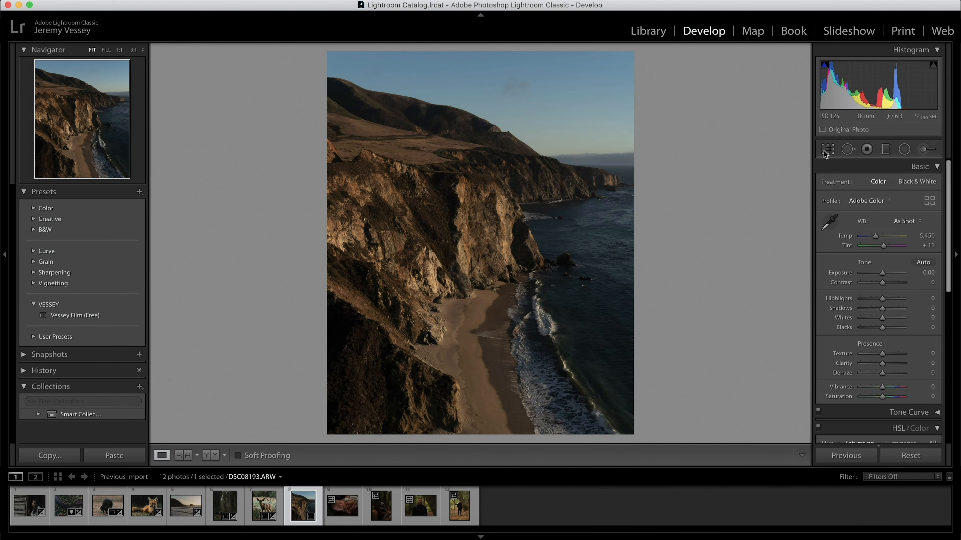
Step: Reposition the coastal photo's crop to show less sky and more of the beach
left_click(827, 150)
left_click_drag(470, 301, 467, 264)
double_click(468, 266)
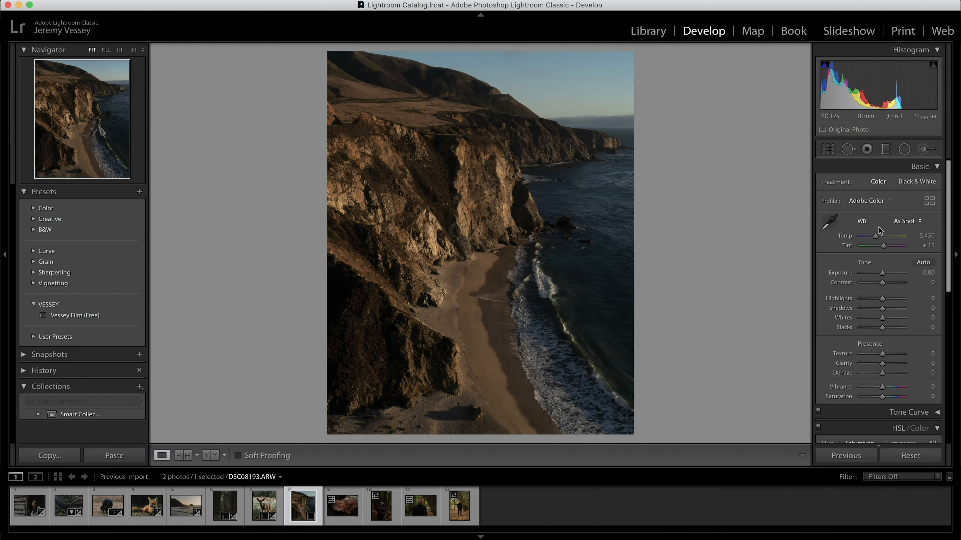
Step: Apply the Vessey Film (Free) preset to the coastal photo, set Exposure to +0.95, and compare it with the original
left_click(117, 316)
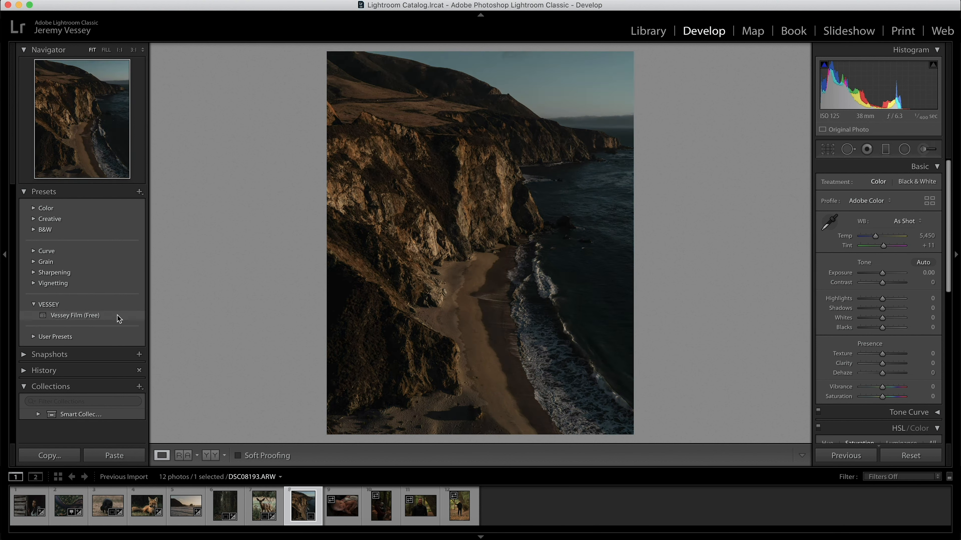
left_click_drag(882, 273, 886, 269)
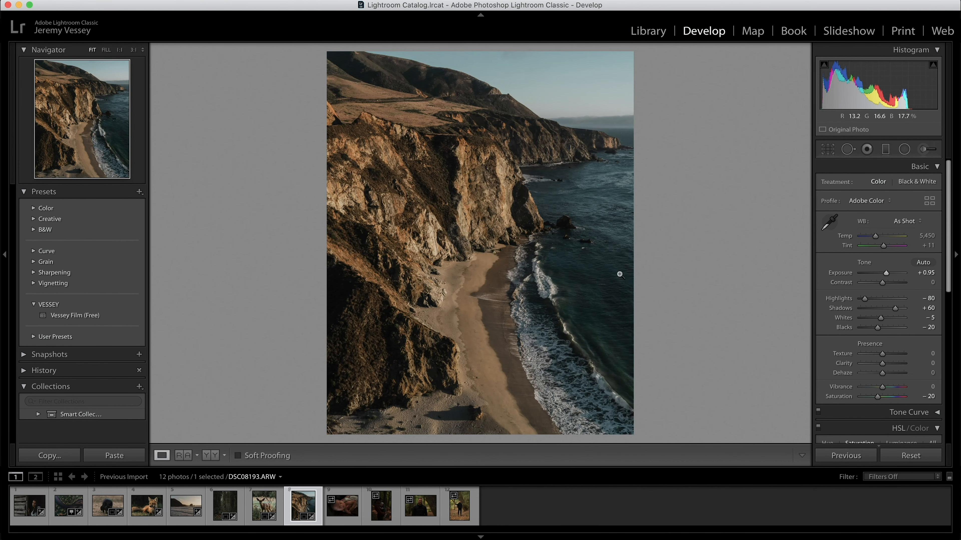
key("backslash")
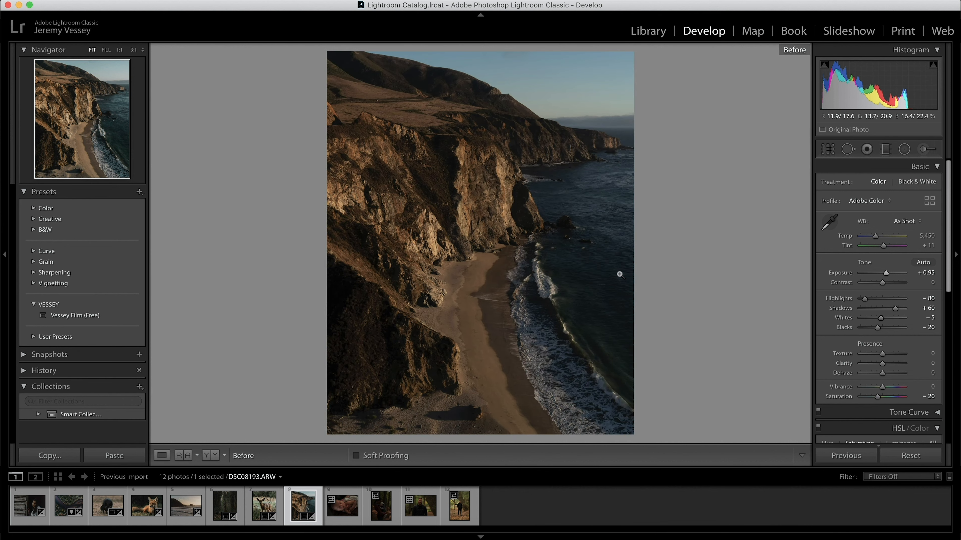
key("backslash")
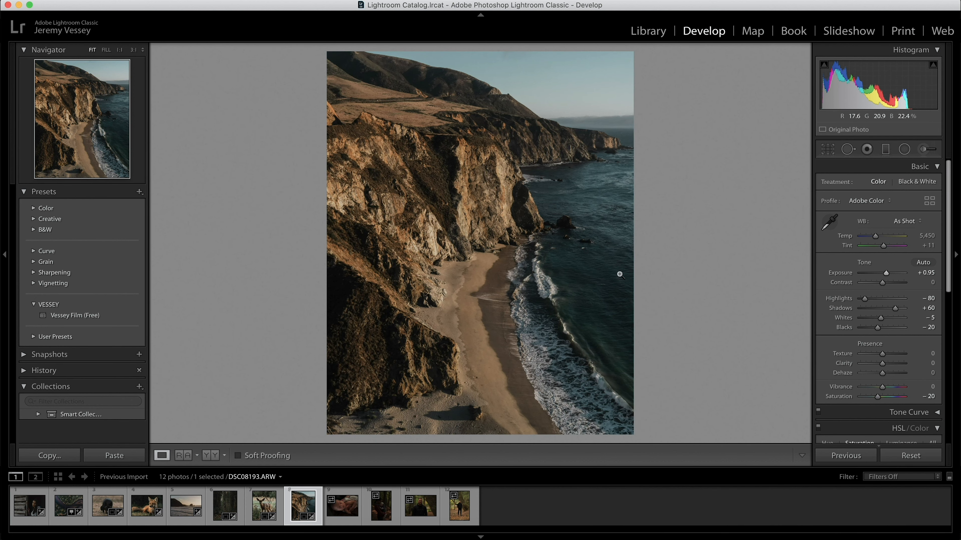
key("backslash")
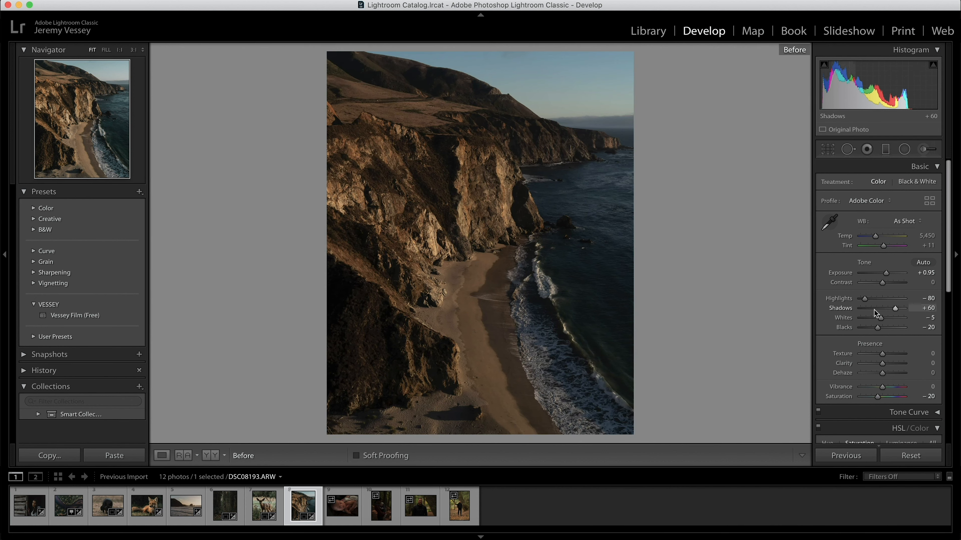
Step: Open the sleeping baby photo, apply the Vessey Film (Free) preset, and set Exposure to +1.60
left_click(332, 512)
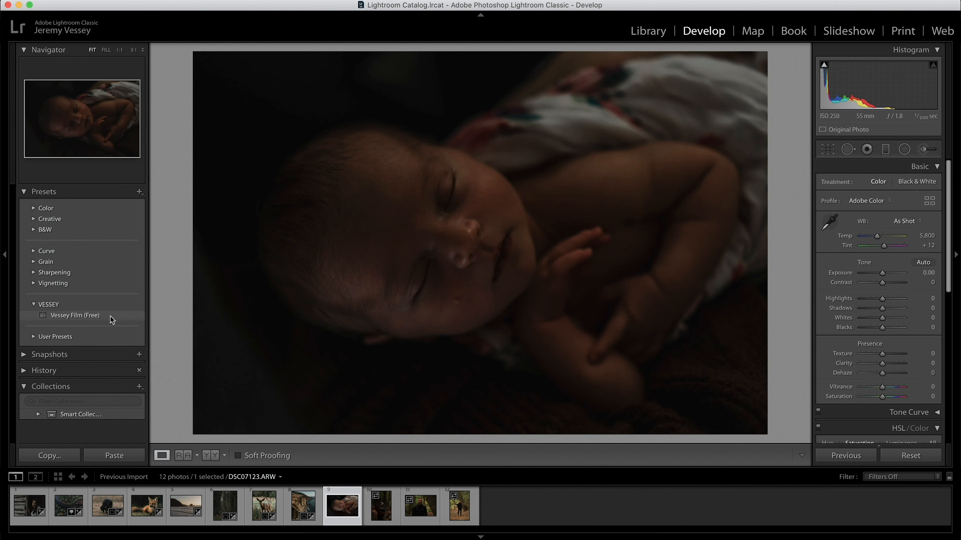
left_click(892, 273)
left_click_drag(891, 273, 888, 272)
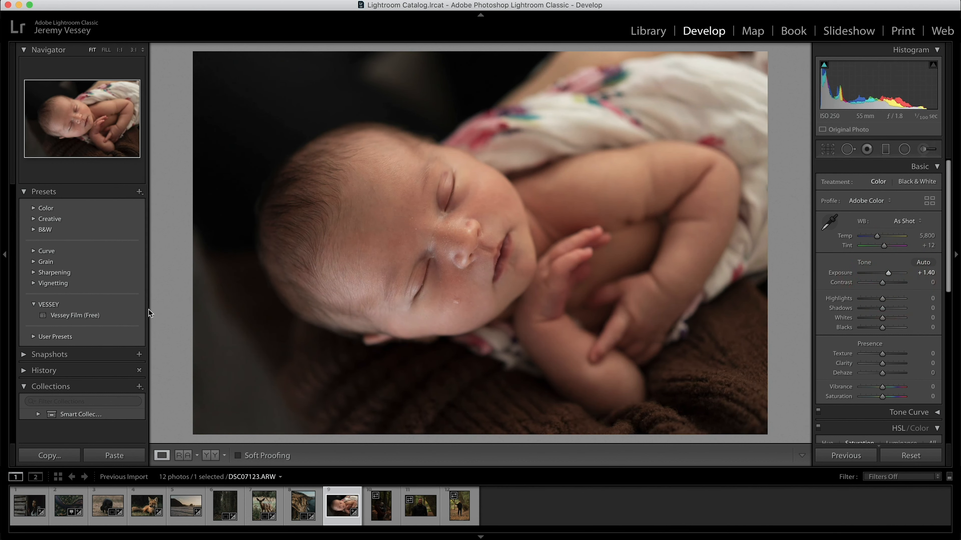
left_click(123, 316)
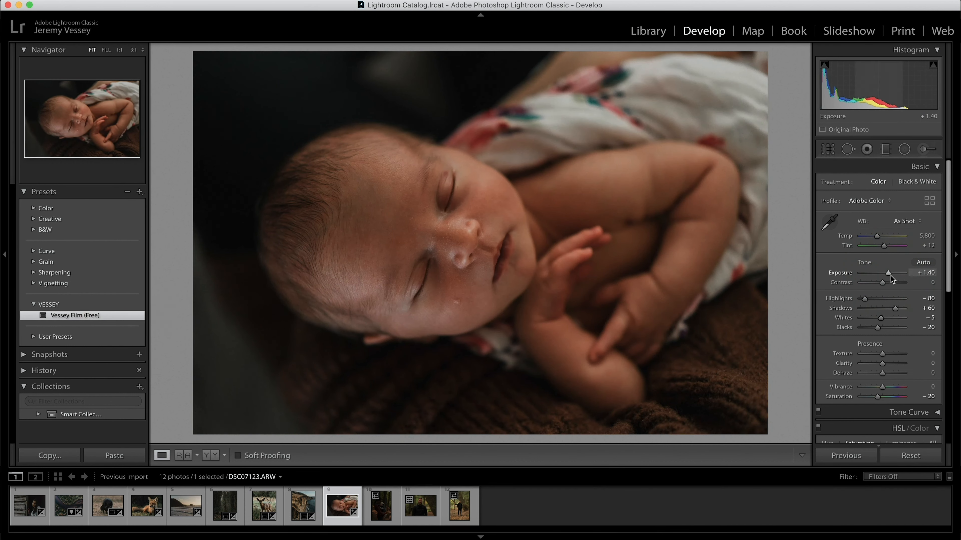
left_click_drag(890, 274, 891, 273)
Step: Set the baby photo's Orange luminance to +42, and fine-tune the forehead's luminance with the targeted adjustment tool
scroll(892, 274, "down", 3)
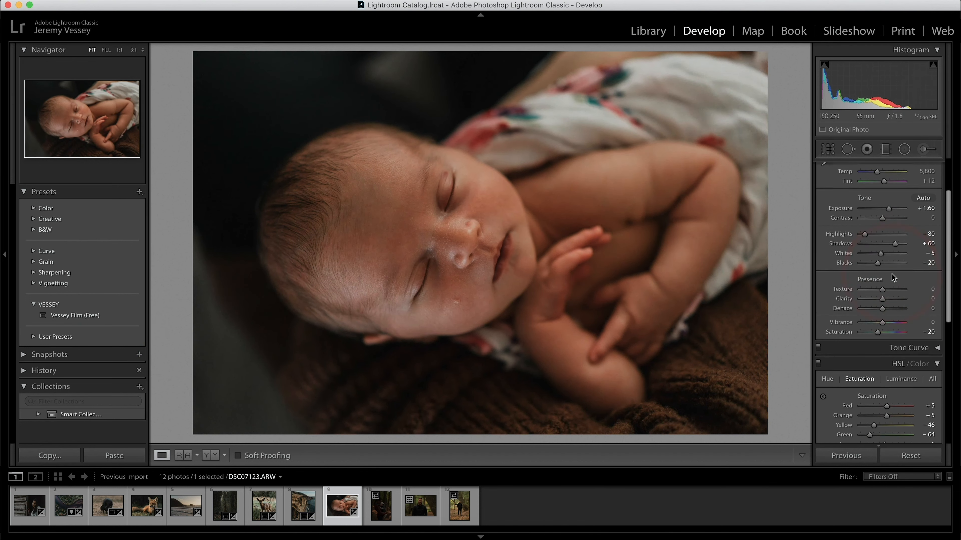
left_click(900, 376)
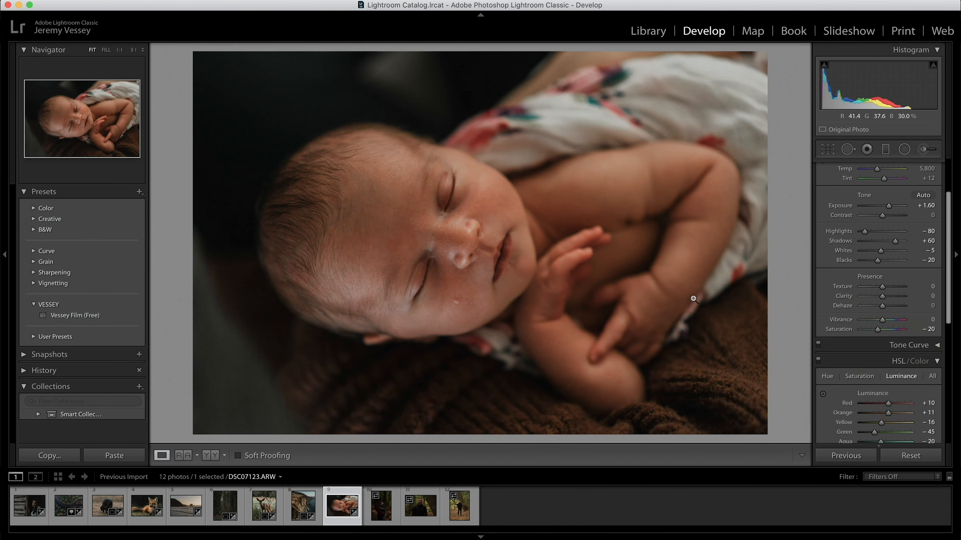
left_click(896, 413)
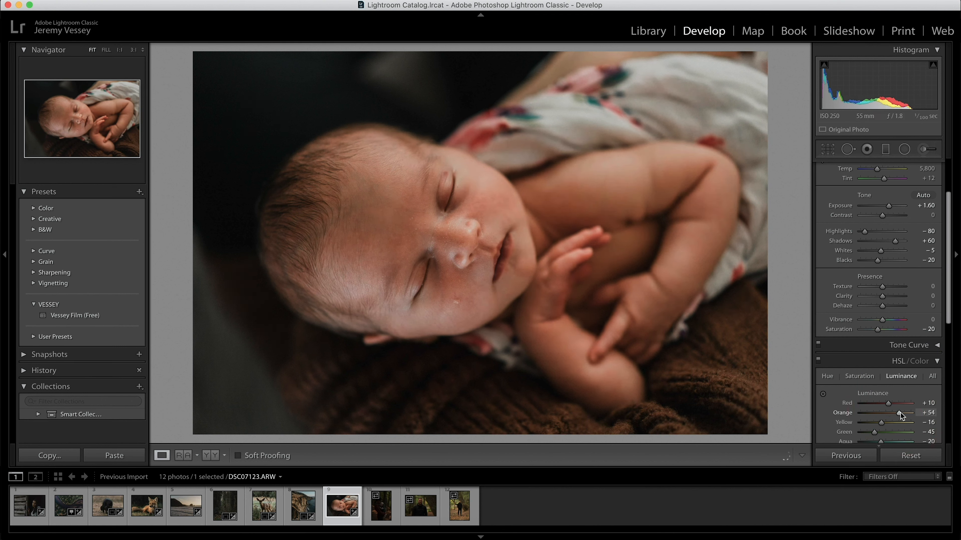
key("super+z")
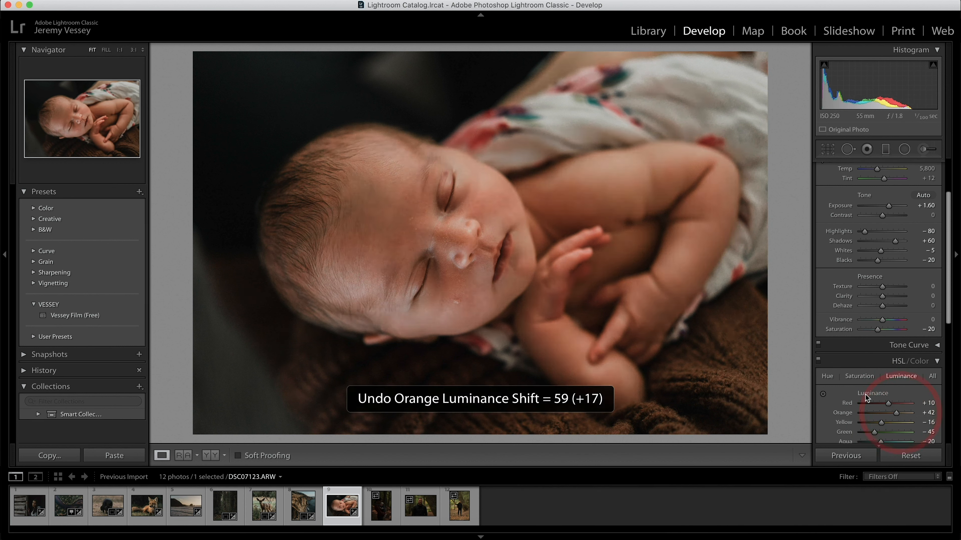
left_click(823, 394)
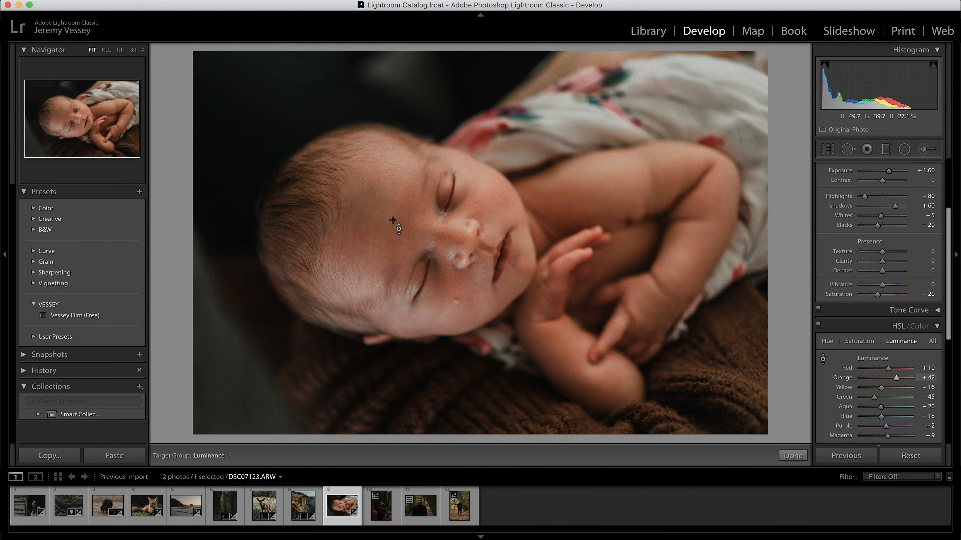
left_click_drag(393, 212, 393, 220)
Step: Sample the white blanket for a white balance of Temp 4,850 and Tint +17, and compare the baby photo with its original
scroll(889, 265, "up", 3)
scroll(890, 265, "up", 1)
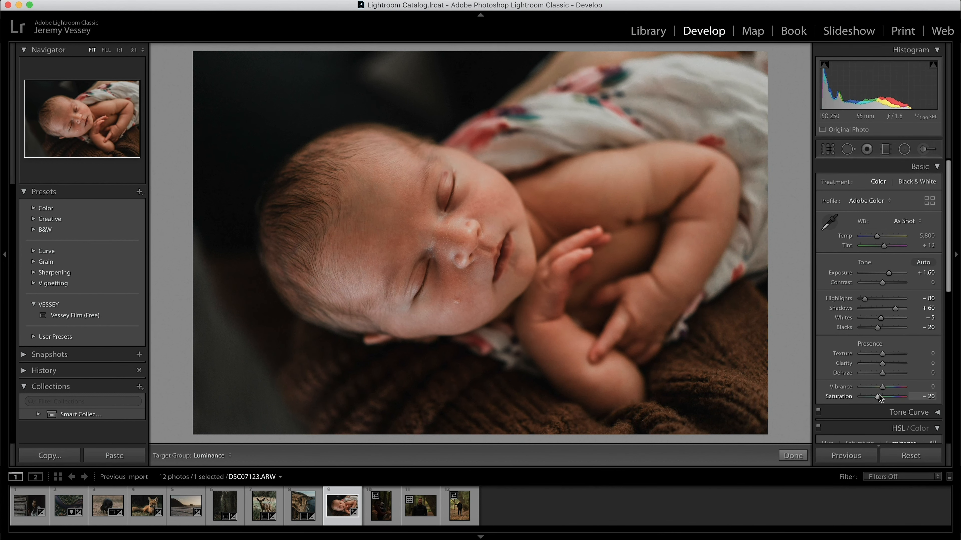
left_click(828, 222)
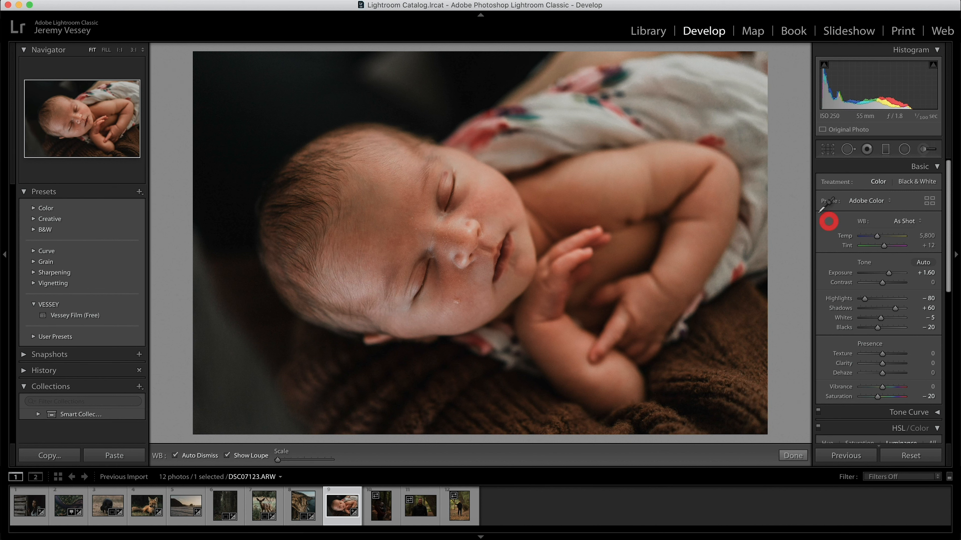
left_click(593, 124)
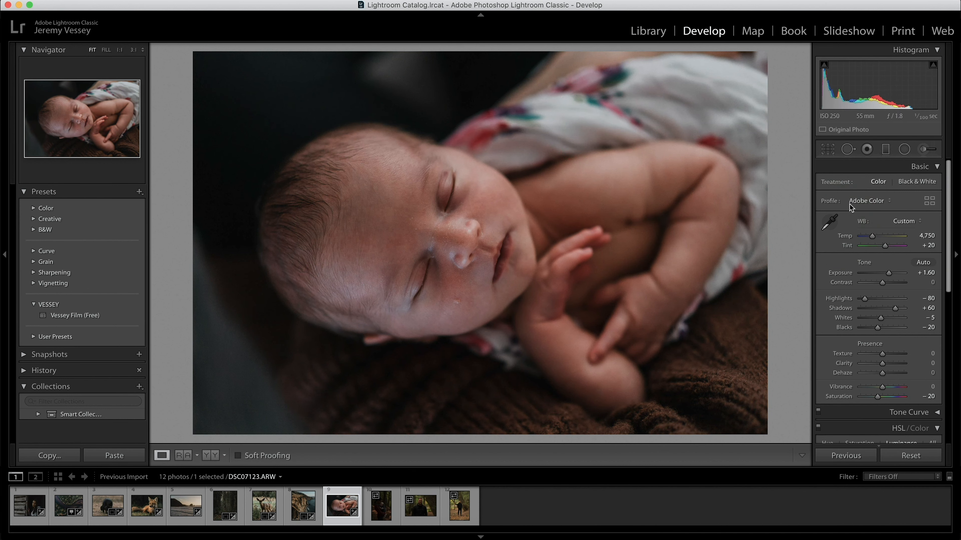
left_click(829, 222)
left_click(687, 121)
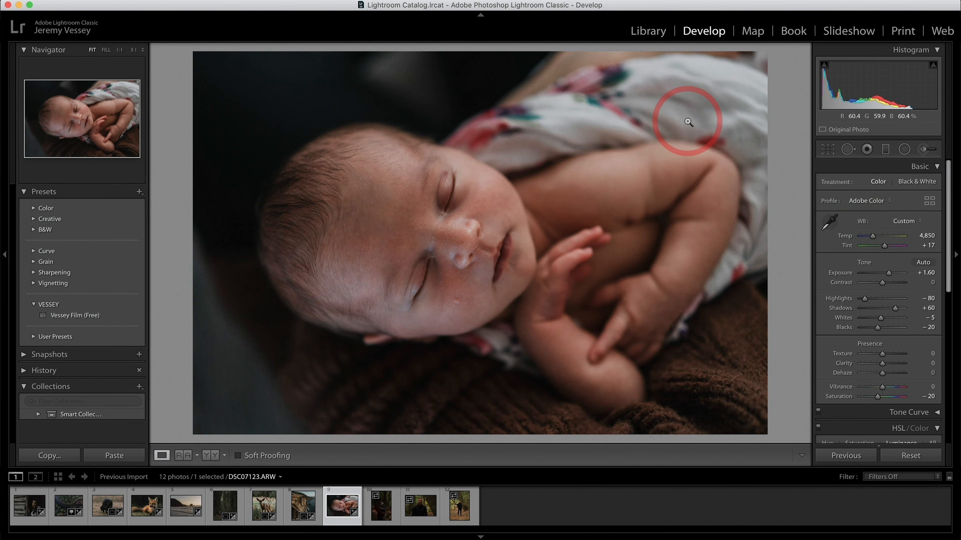
key("backslash")
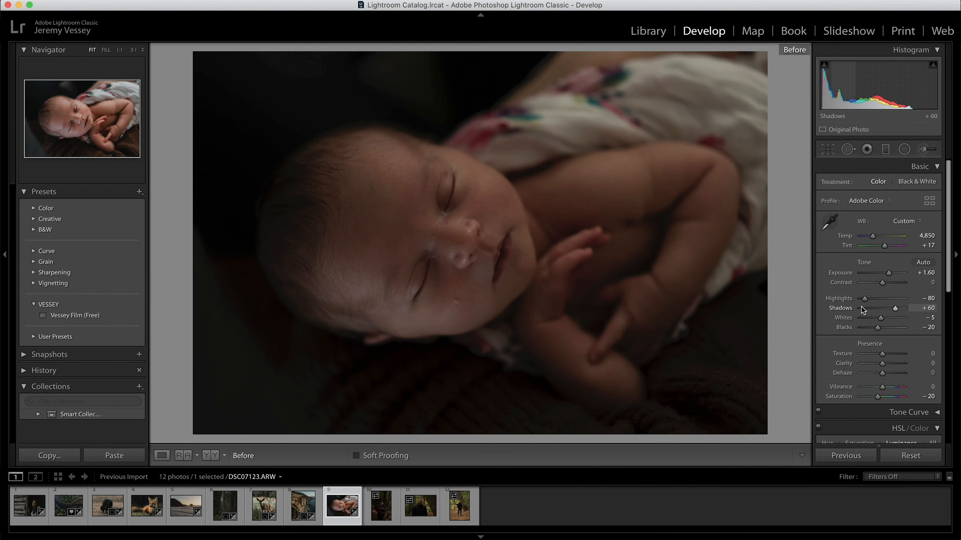
key("backslash")
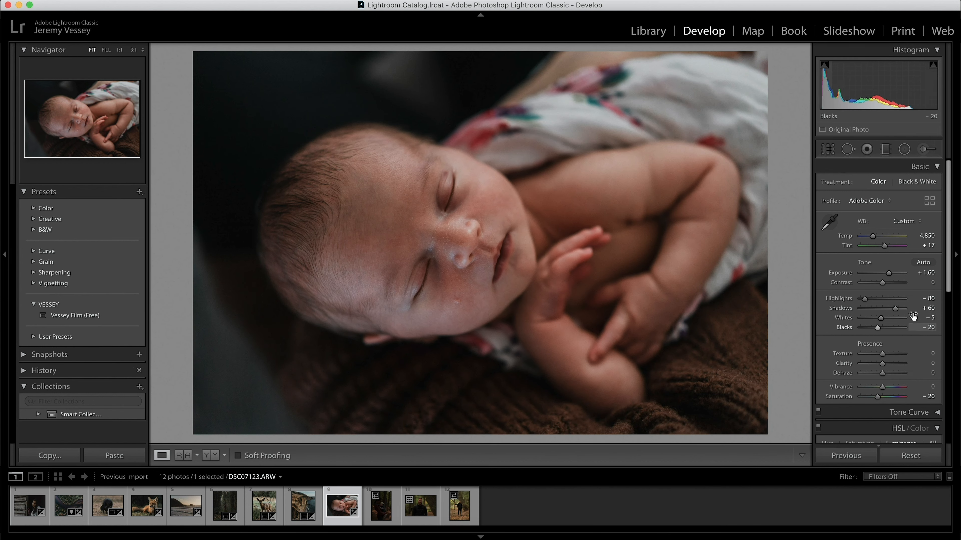
Step: Set the baby photo's Shadows to +28 and raise its Saturation slightly
left_click_drag(888, 308, 888, 307)
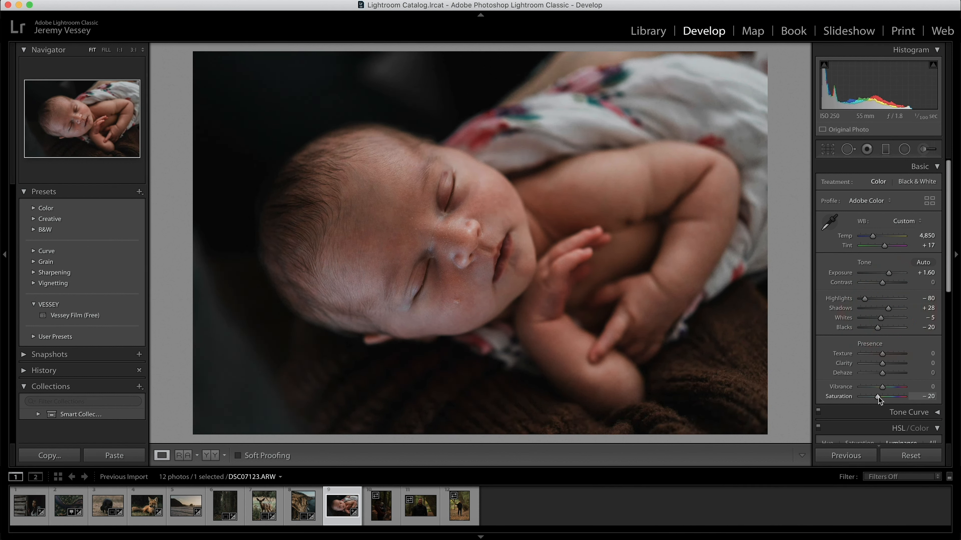
left_click_drag(883, 397, 882, 397)
left_click_drag(881, 397, 880, 399)
Step: Open the photo of the mother carrying her baby and crop it tighter around them at the 4 x 5 / 8 x 10 aspect ratio
left_click(389, 512)
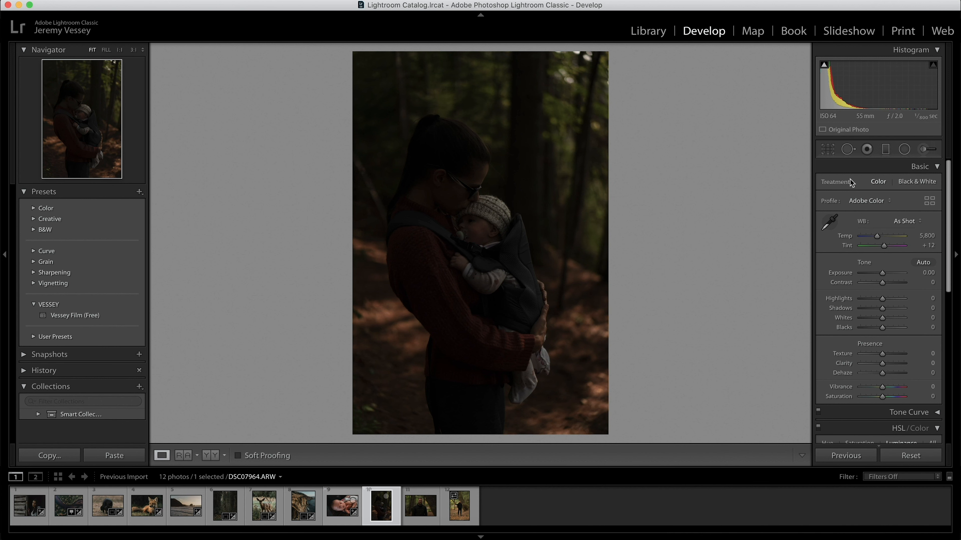
left_click(828, 150)
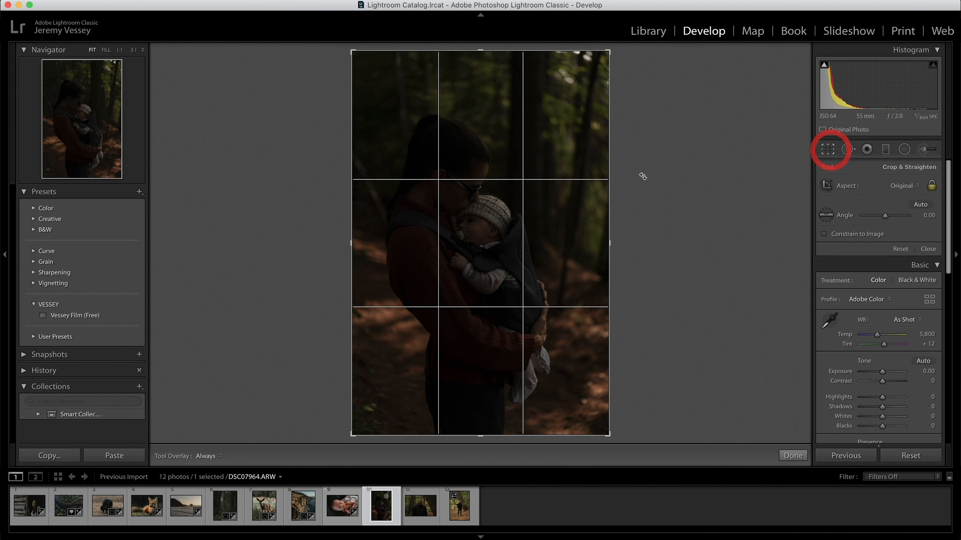
left_click(899, 187)
left_click(875, 213)
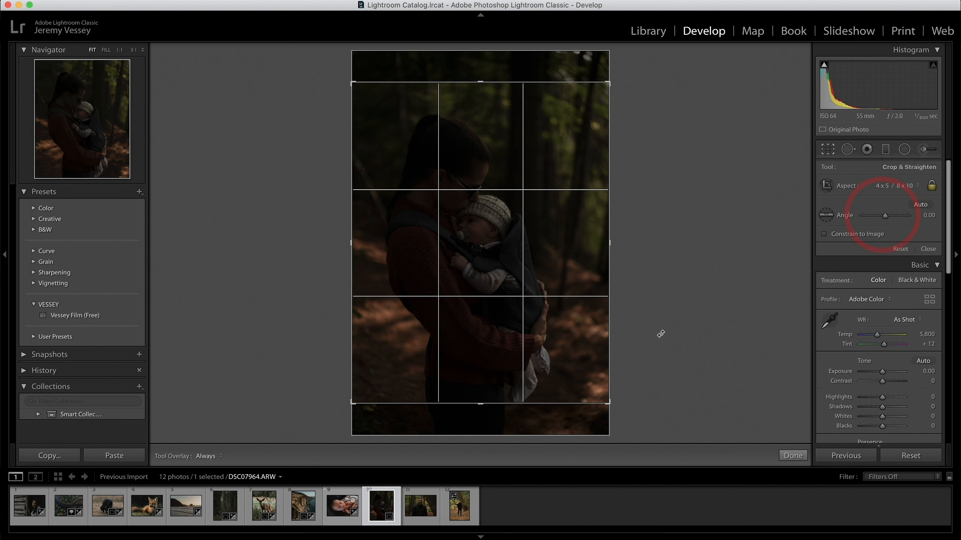
left_click(554, 305)
left_click_drag(608, 84, 609, 103)
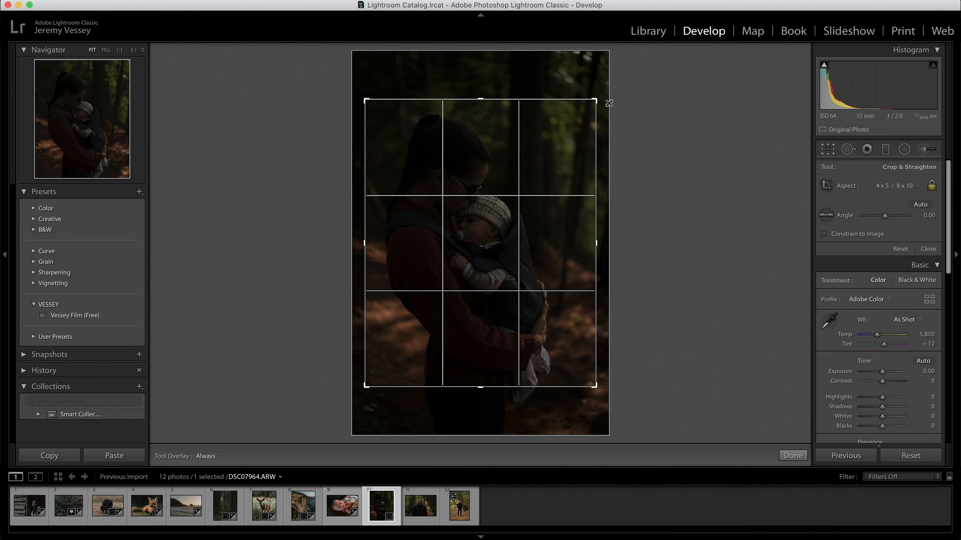
double_click(609, 102)
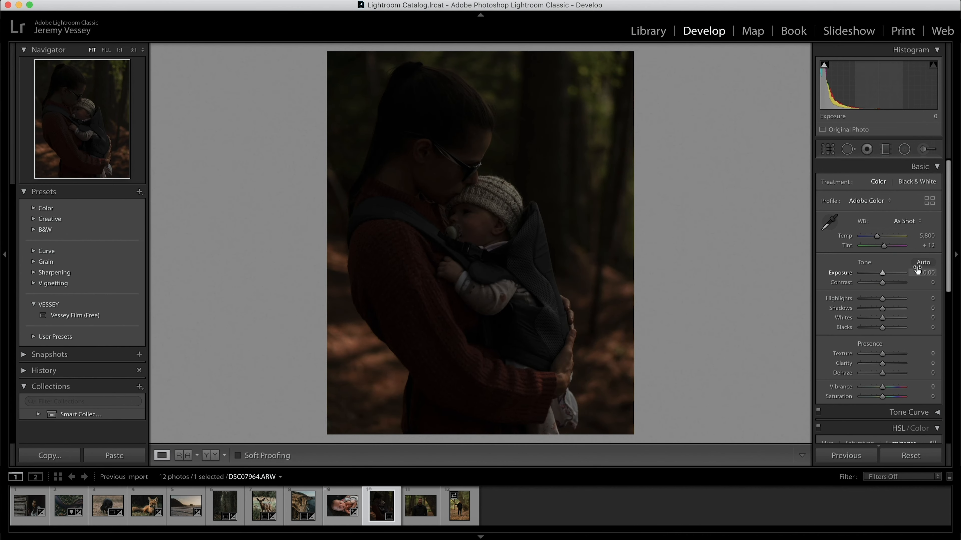
Step: Apply the Vessey Film (Free) preset to the mother-and-baby photo, and set Exposure to +2.10 and Shadows to +47
left_click_drag(890, 276, 892, 273)
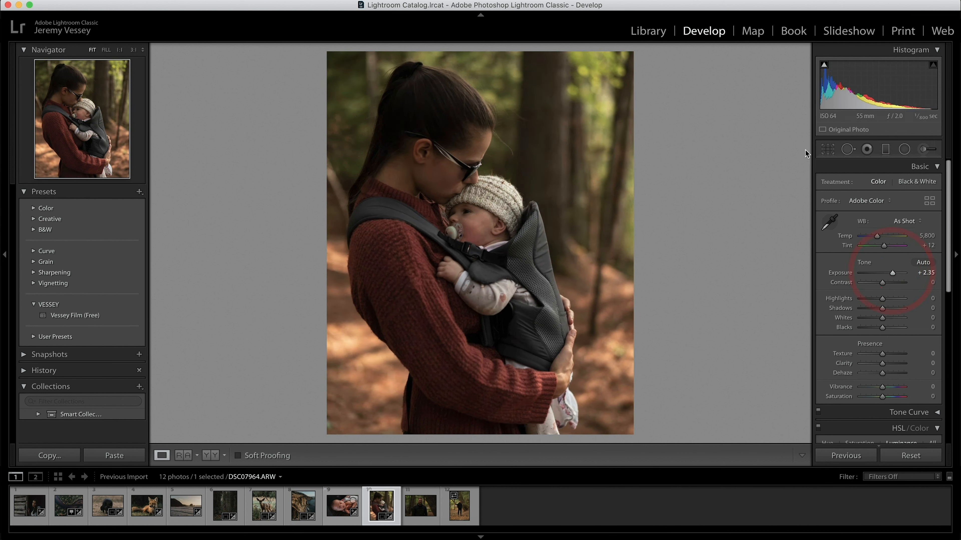
left_click(85, 315)
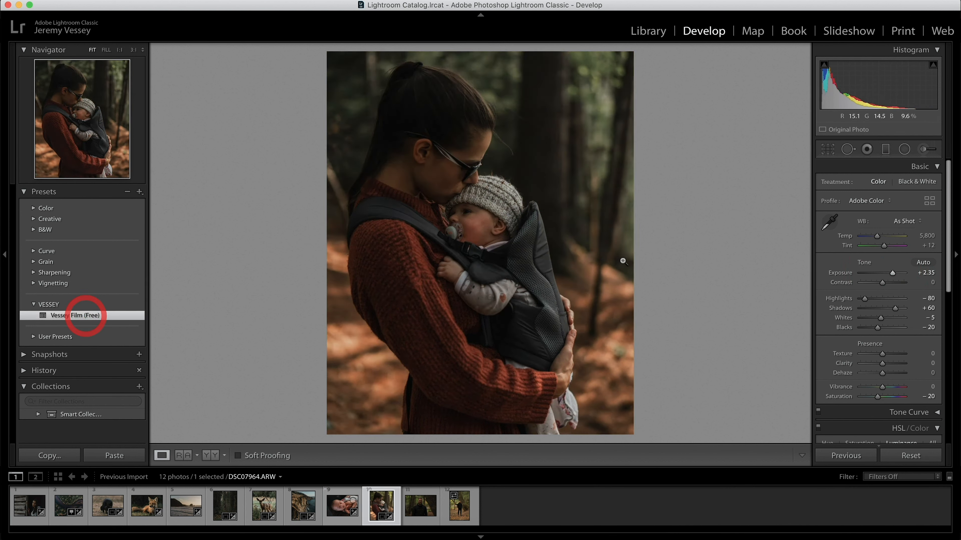
left_click_drag(892, 274, 890, 274)
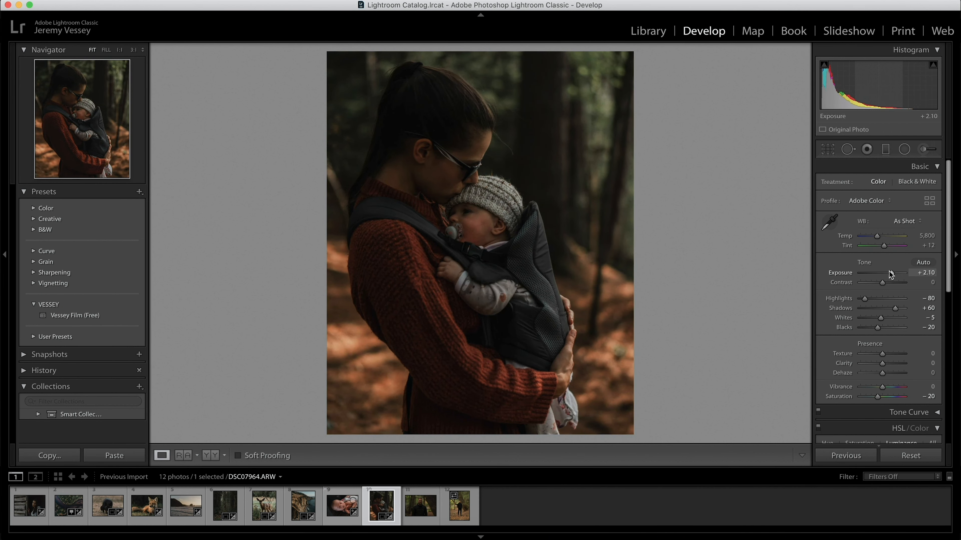
left_click_drag(910, 313, 892, 308)
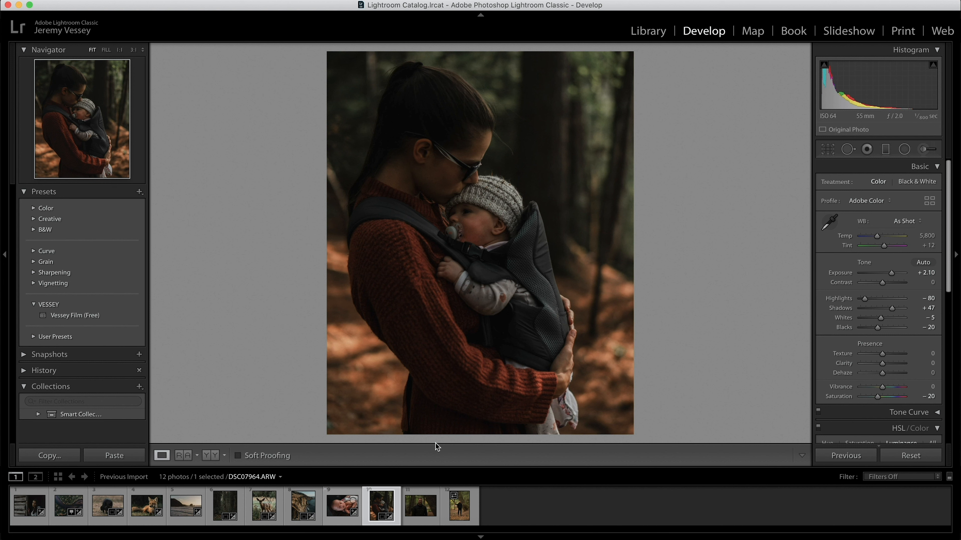
Step: Raise the luminance of the orange forest floor in the mother-and-baby photo with the targeted adjustment tool
left_click(420, 507)
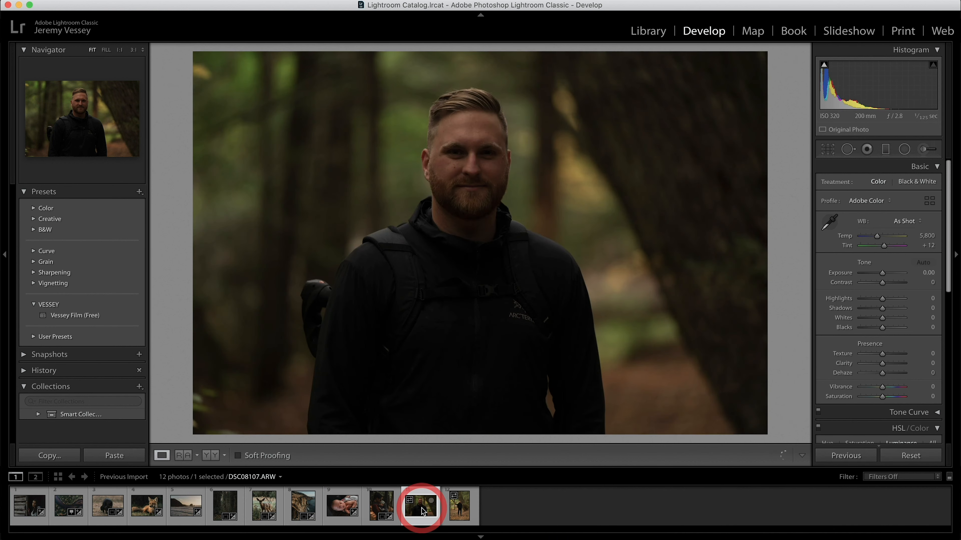
left_click(379, 504)
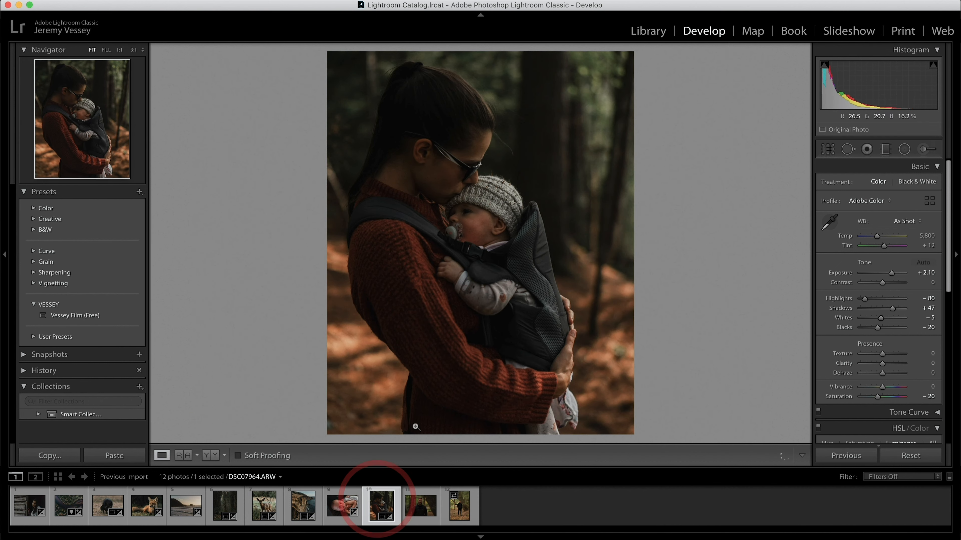
scroll(897, 363, "down", 5)
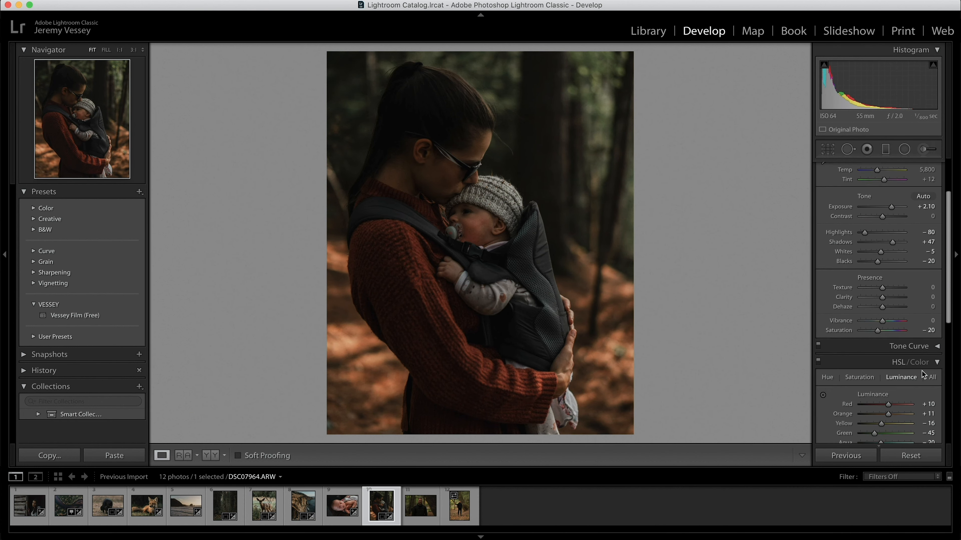
left_click(822, 358)
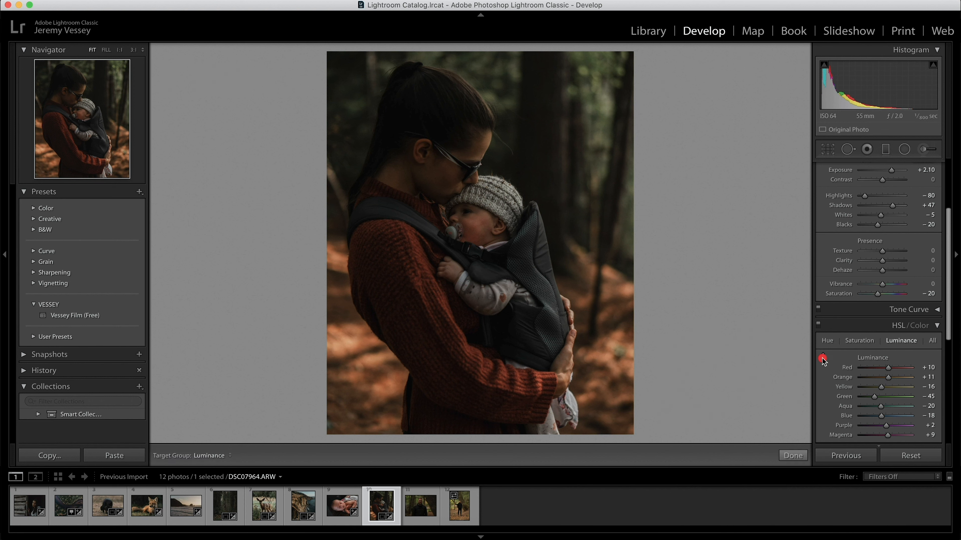
left_click_drag(370, 378, 371, 348)
Step: Open the close portrait of the bearded man and crop it tighter around him at the original aspect ratio
left_click(420, 505)
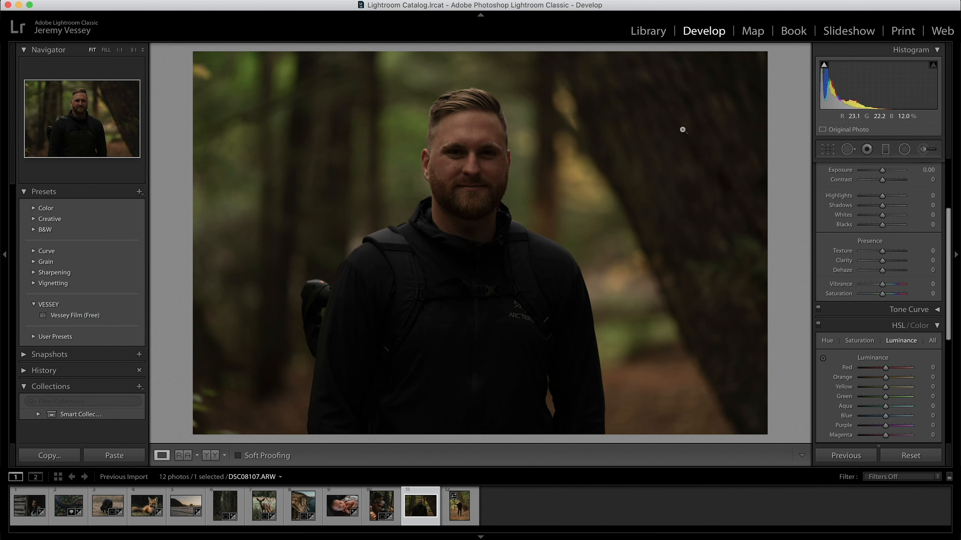
left_click(828, 149)
left_click_drag(769, 53, 750, 86)
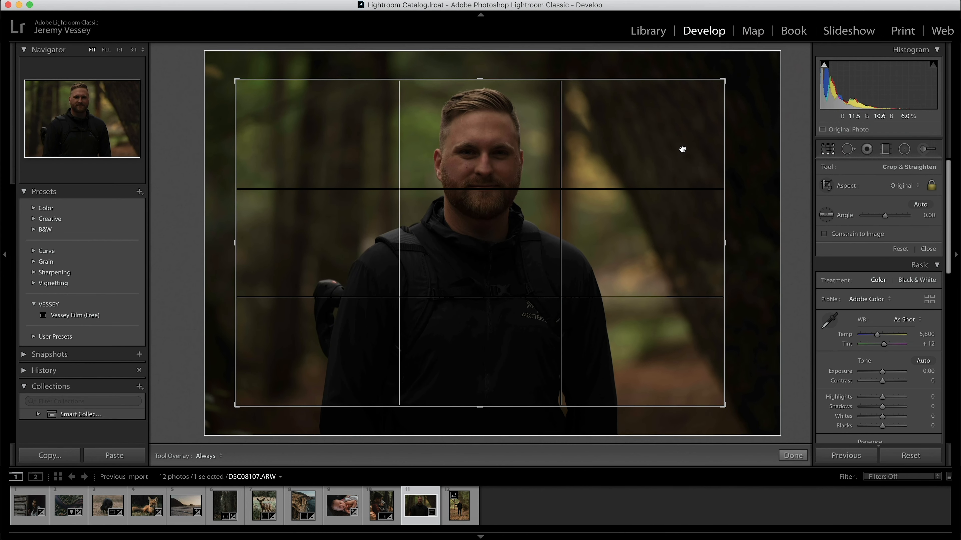
double_click(678, 148)
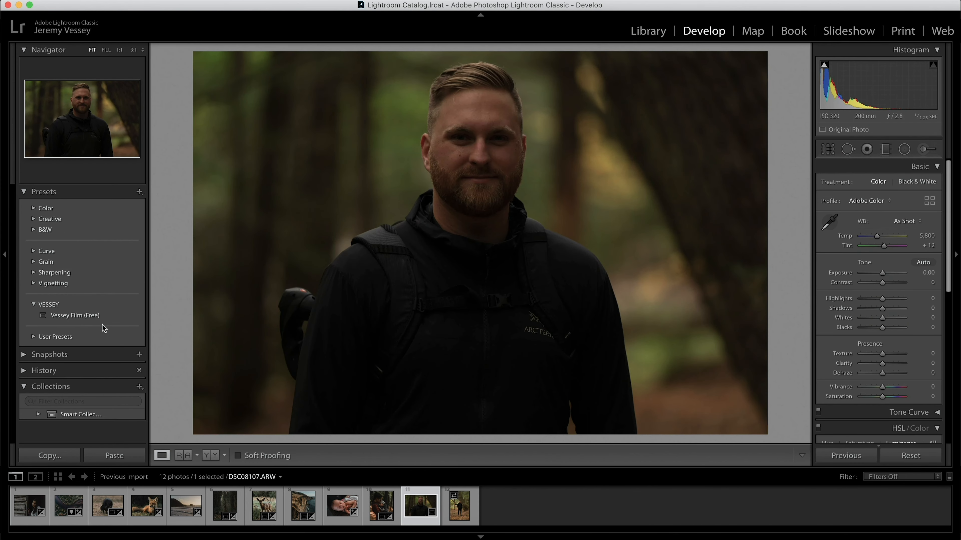
Step: Apply the Vessey Film (Free) preset to the bearded man's close portrait and set Exposure to +1.25
left_click(100, 319)
left_click_drag(890, 272, 888, 272)
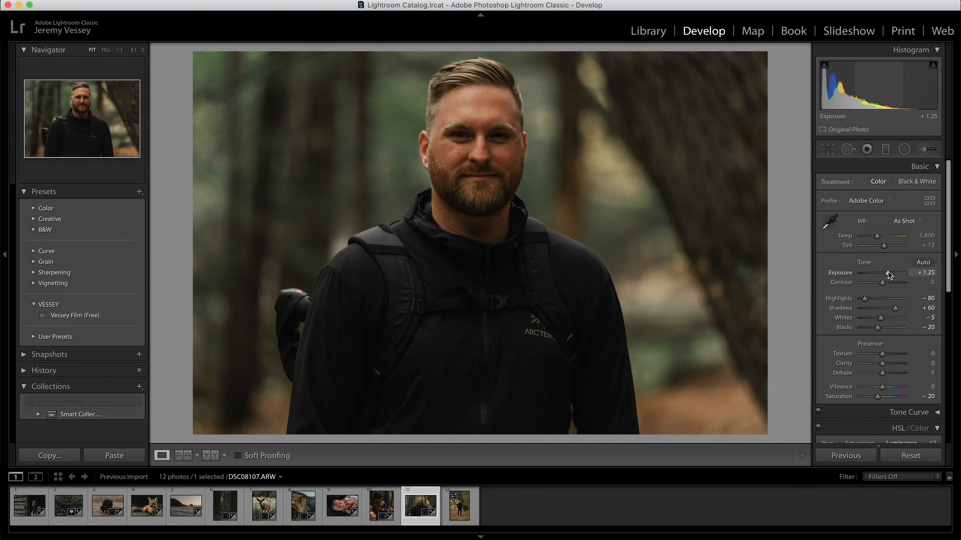
left_click(887, 271)
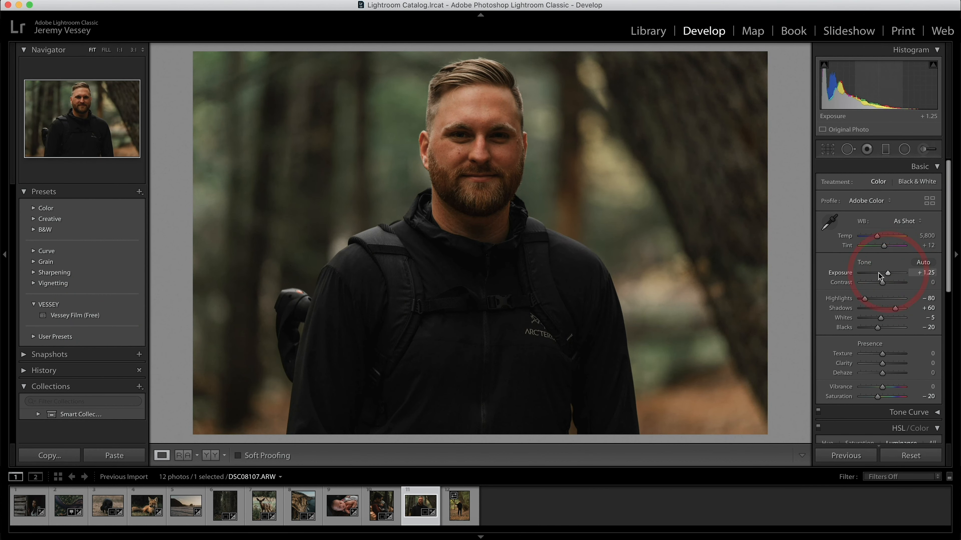
Step: Raise the close portrait's Orange luminance to +19 by adjusting the man's skin, and set its Orange saturation to -9
scroll(839, 337, "down", 5)
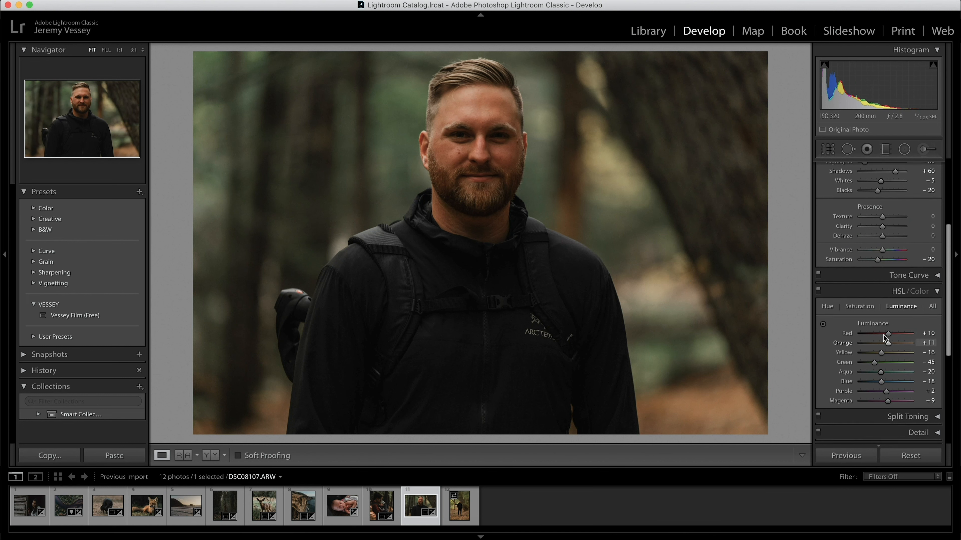
left_click(824, 323)
left_click_drag(509, 169, 505, 154)
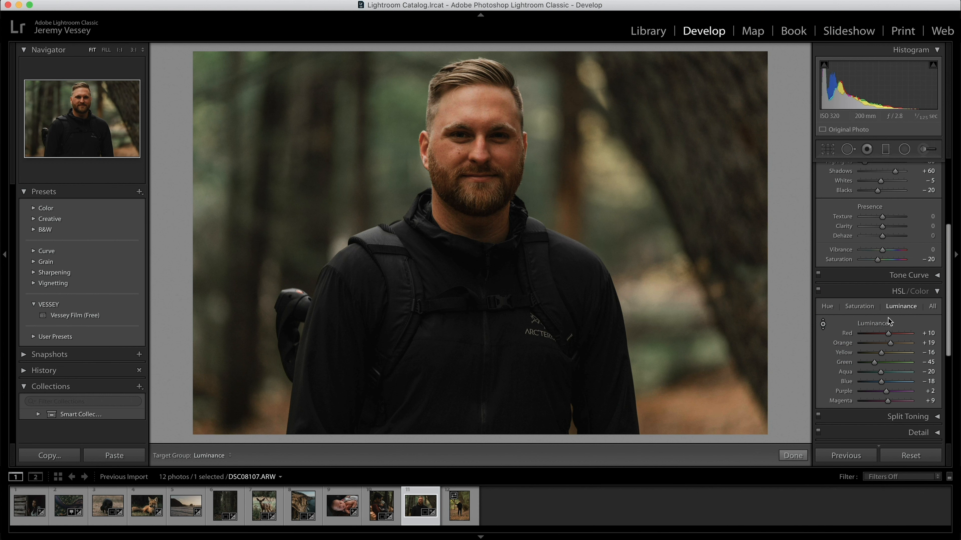
left_click(862, 305)
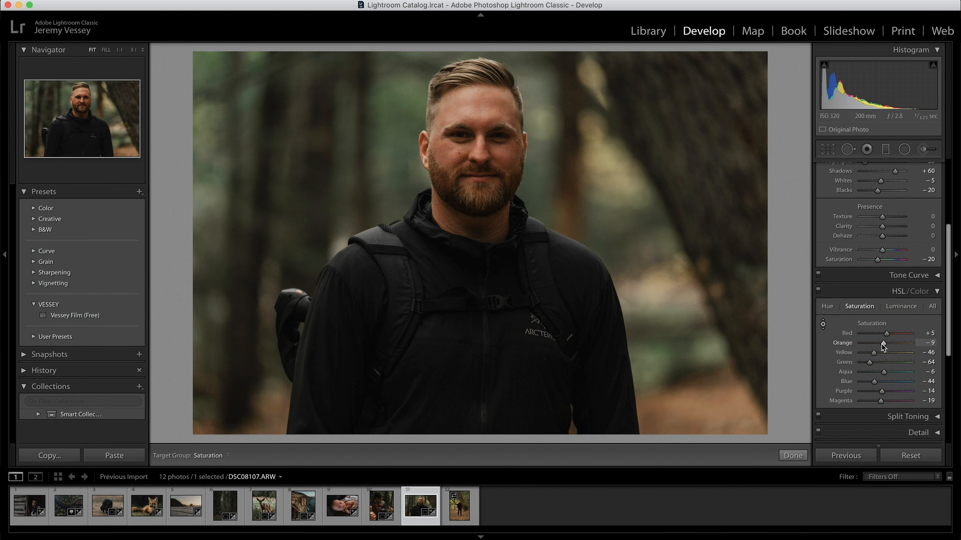
scroll(872, 256, "up", 5)
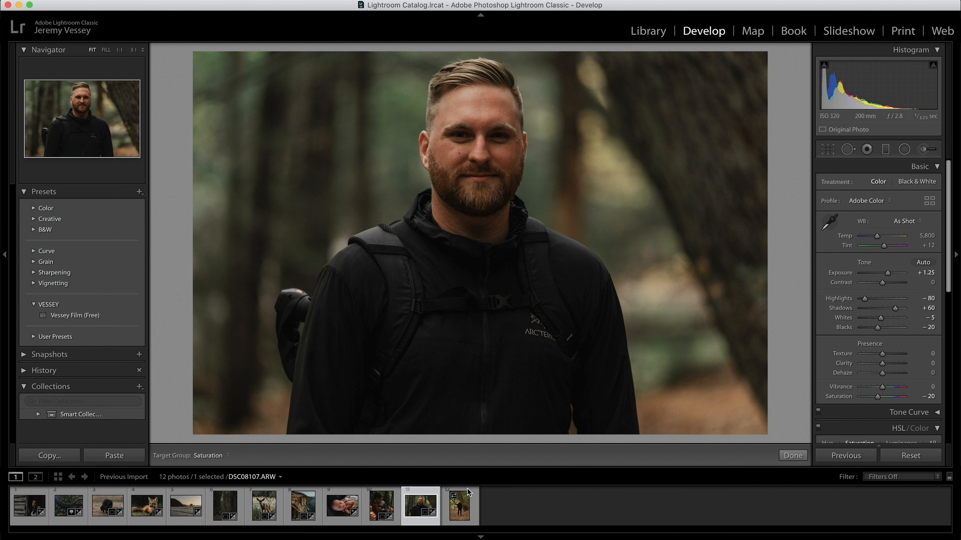
Step: Open the full-length photo of the man in the forest, apply the Vessey Film (Free) preset, and set Exposure to +0.55
left_click(458, 509)
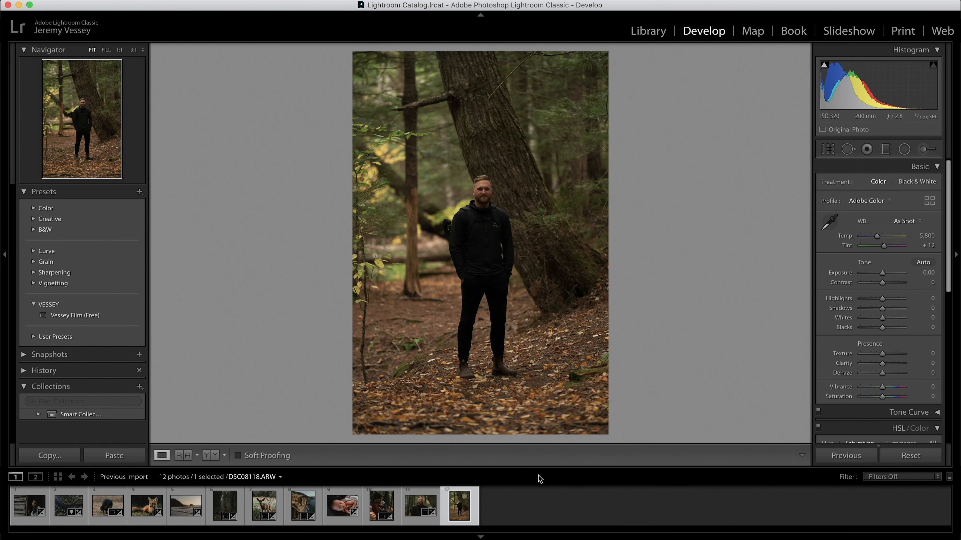
left_click(125, 316)
left_click_drag(877, 271, 885, 275)
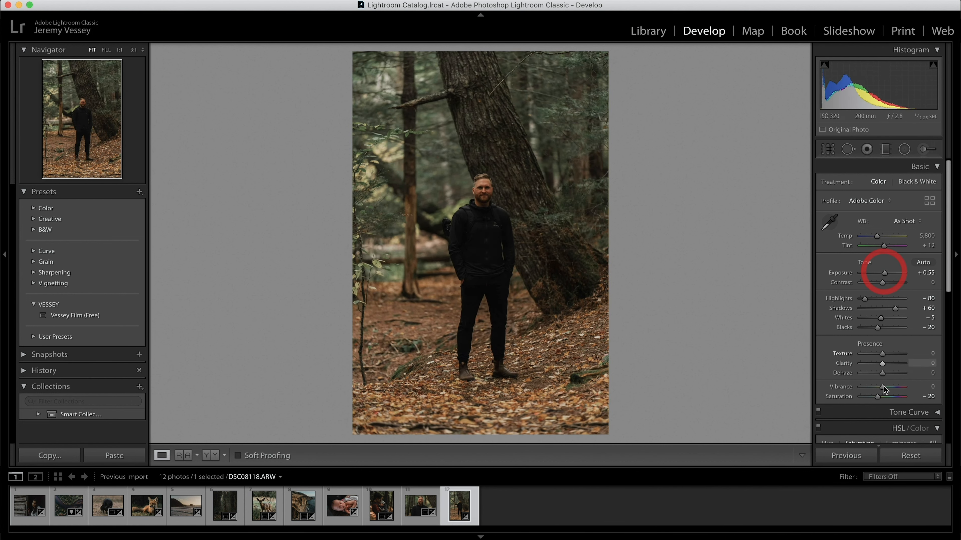
Step: Brighten the man's face in the full-length photo with the targeted luminance adjustment, bringing Orange to +34 and Red to +11
scroll(900, 425, "down", 3)
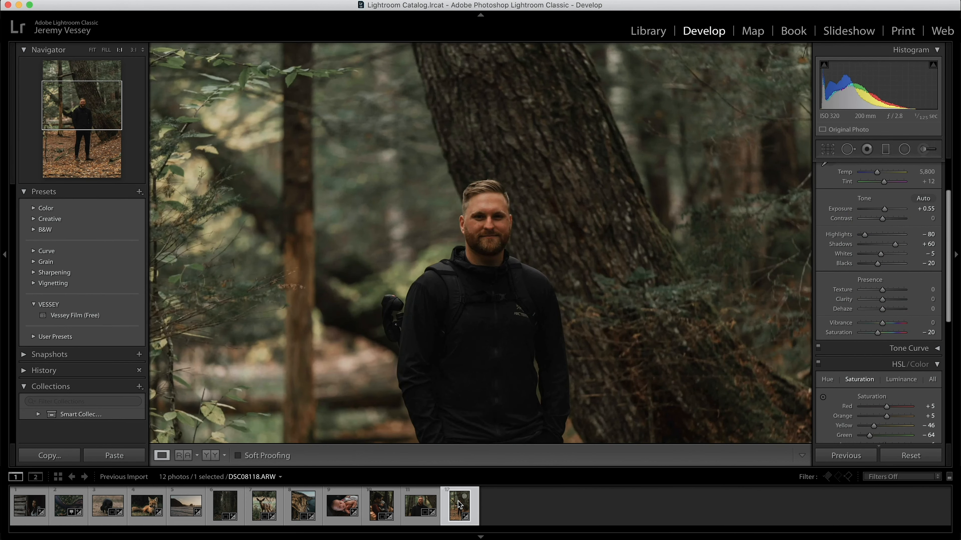
key("z")
left_click_drag(611, 290, 377, 146)
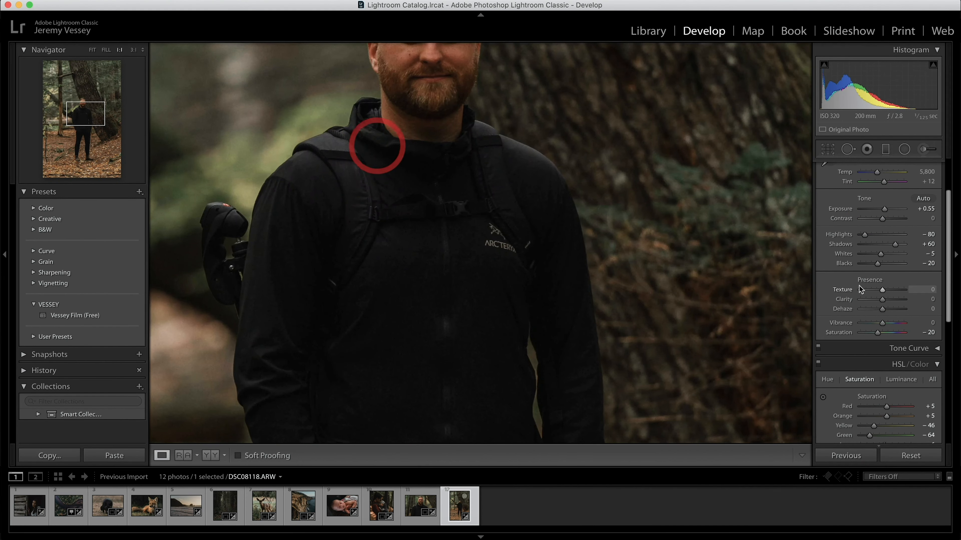
left_click(901, 379)
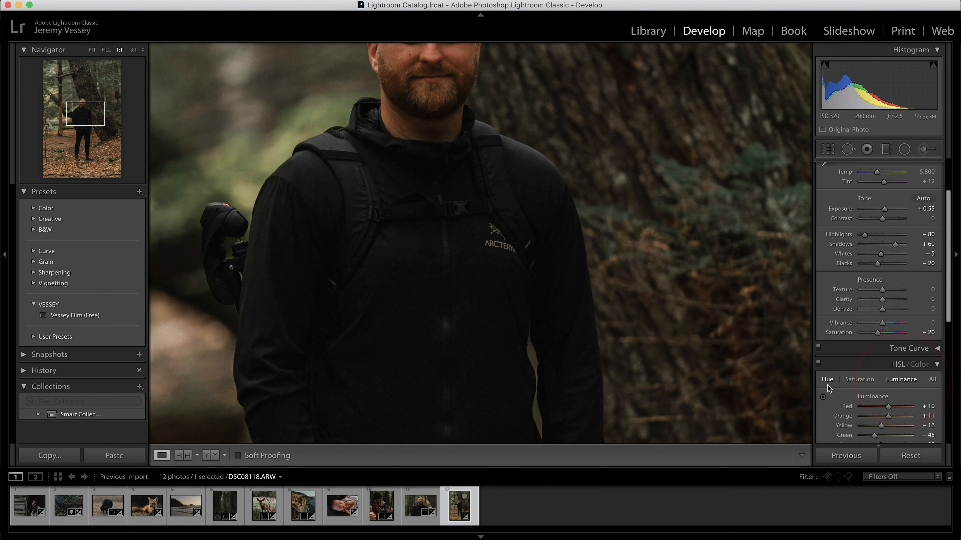
left_click(823, 397)
left_click_drag(460, 66, 460, 54)
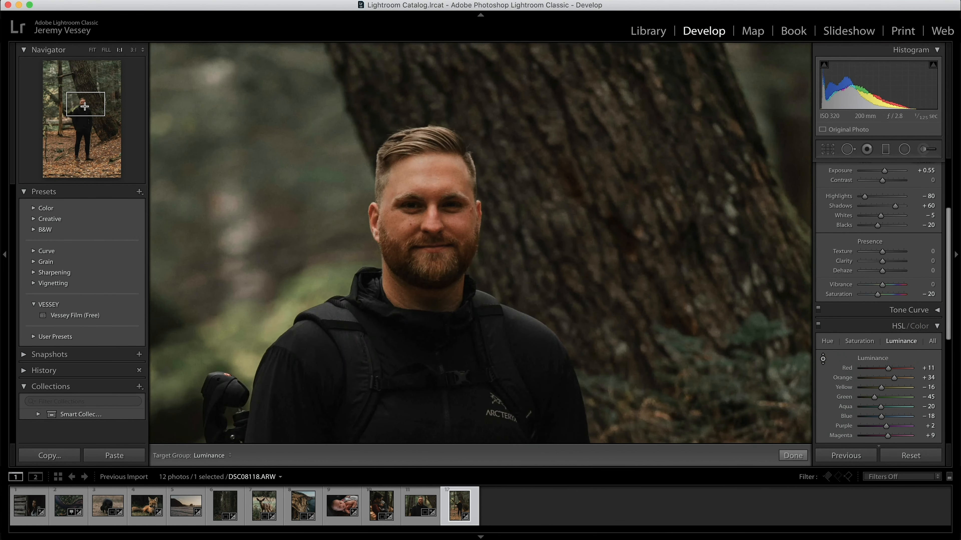
left_click(84, 106)
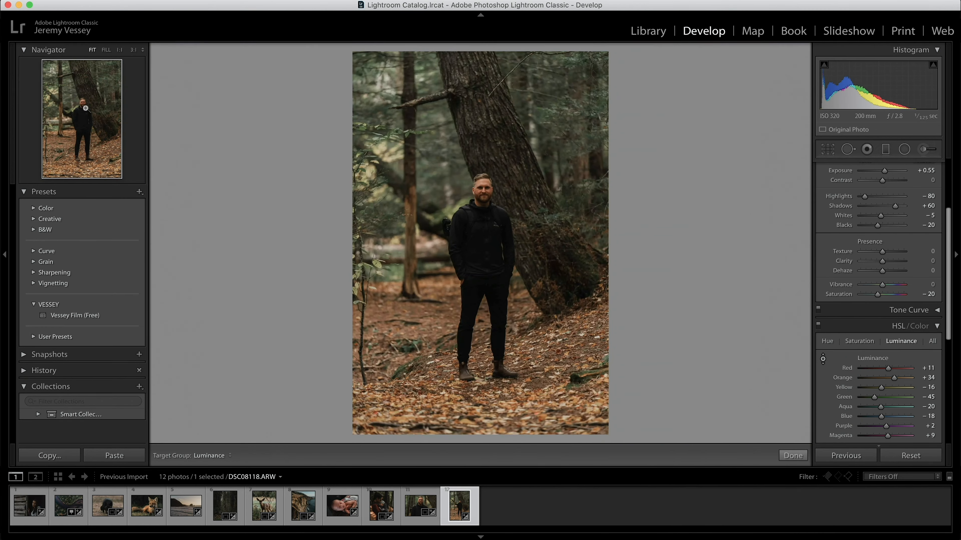
Step: Crop the full-length forest photo slightly tighter around the man at the 4 x 5 / 8 x 10 aspect ratio
left_click(829, 151)
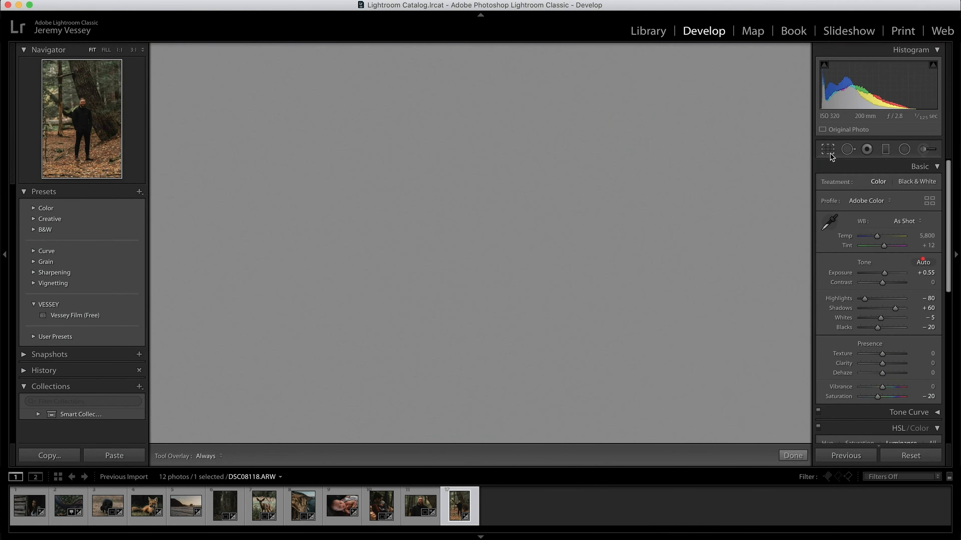
left_click(914, 186)
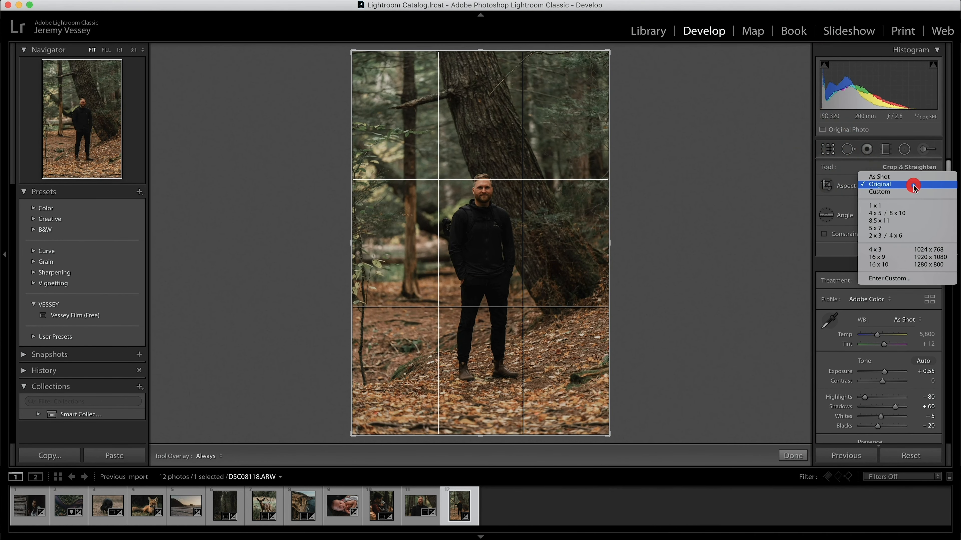
left_click(892, 212)
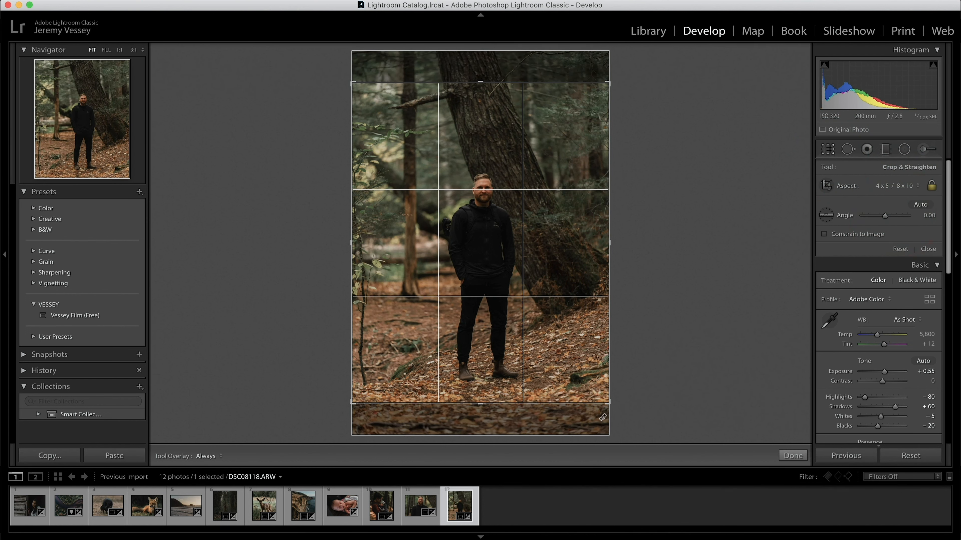
mouse_move(609, 402)
left_mouse_down()
mouse_move(597, 390)
mouse_move(609, 406)
mouse_move(603, 400)
left_mouse_up()
key("Return")
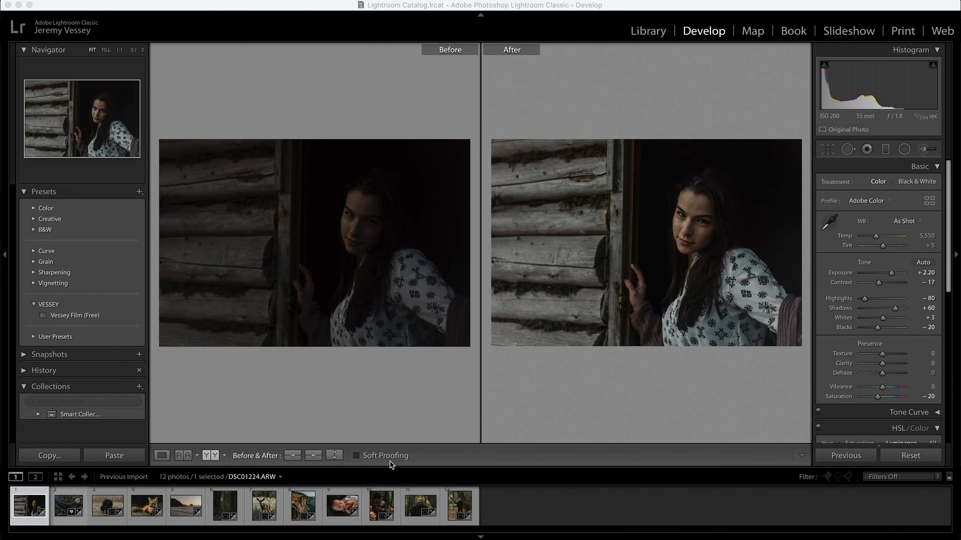
Step: Review the before-and-after comparison of each edited photo in turn, from the second photo through the full-length forest photo
left_click(64, 508)
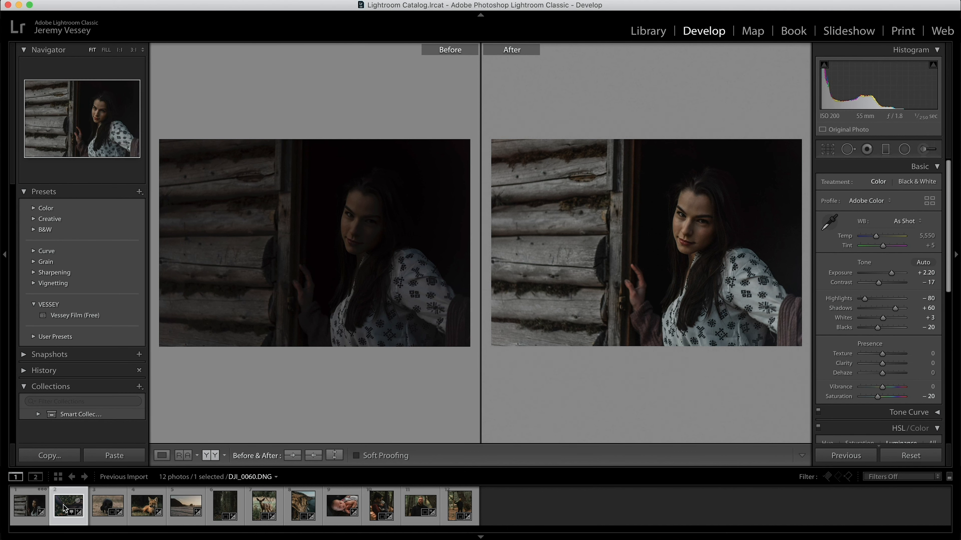
left_click(104, 502)
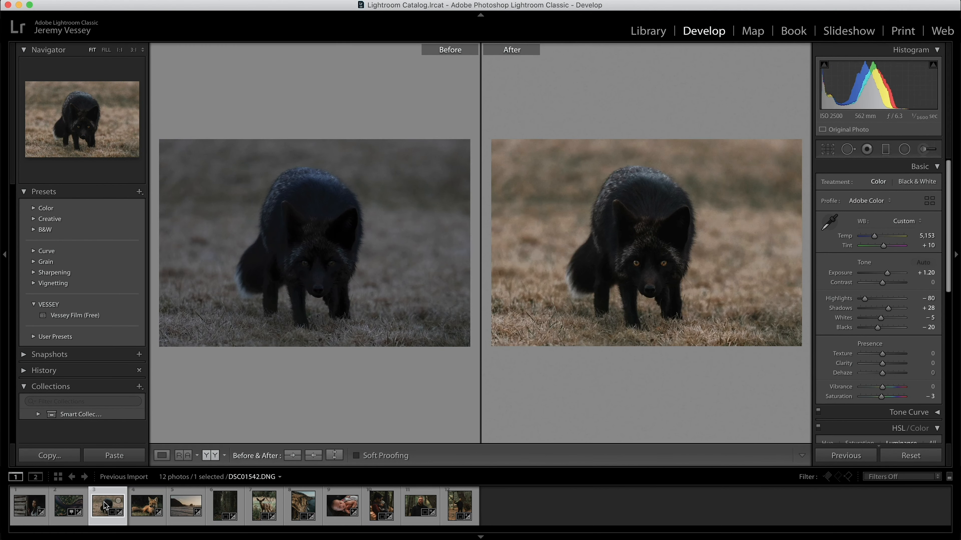
left_click(141, 509)
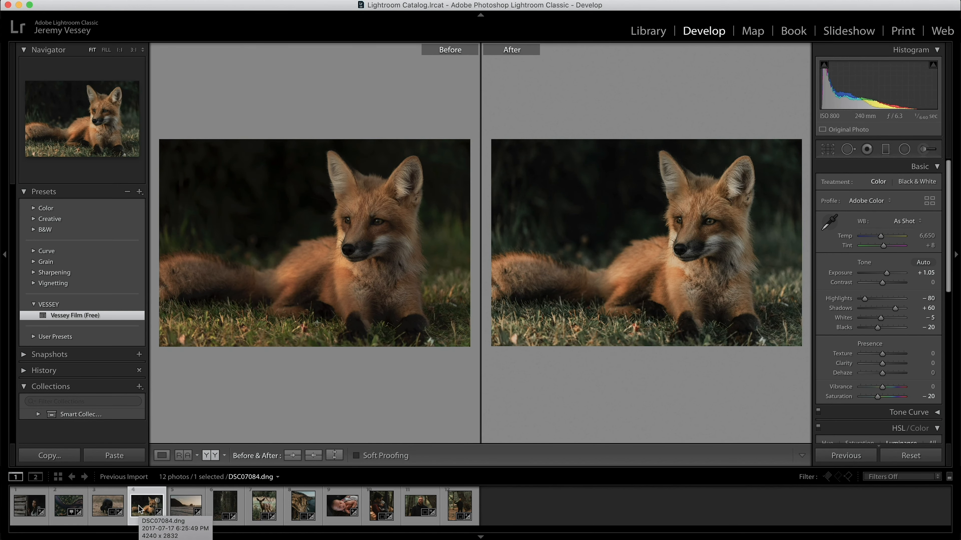
left_click(180, 505)
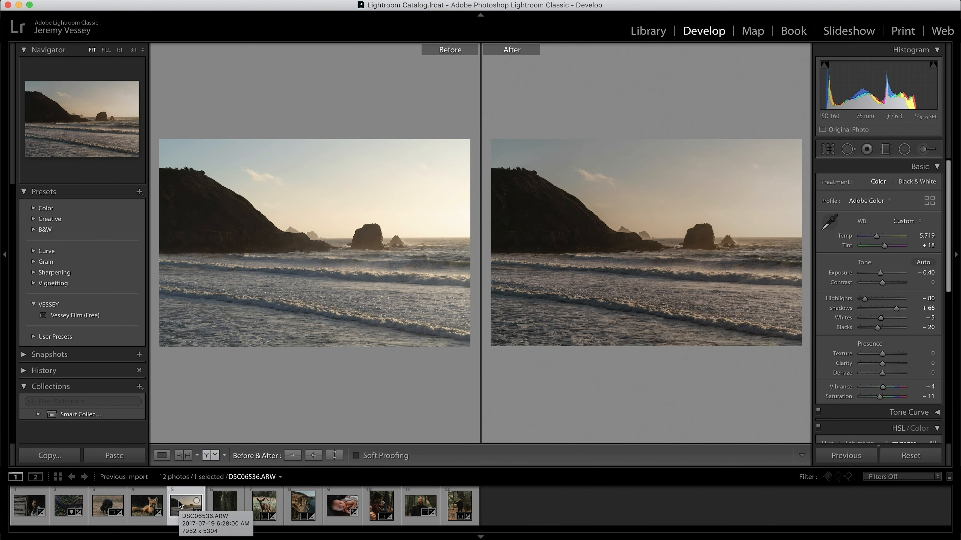
left_click(220, 501)
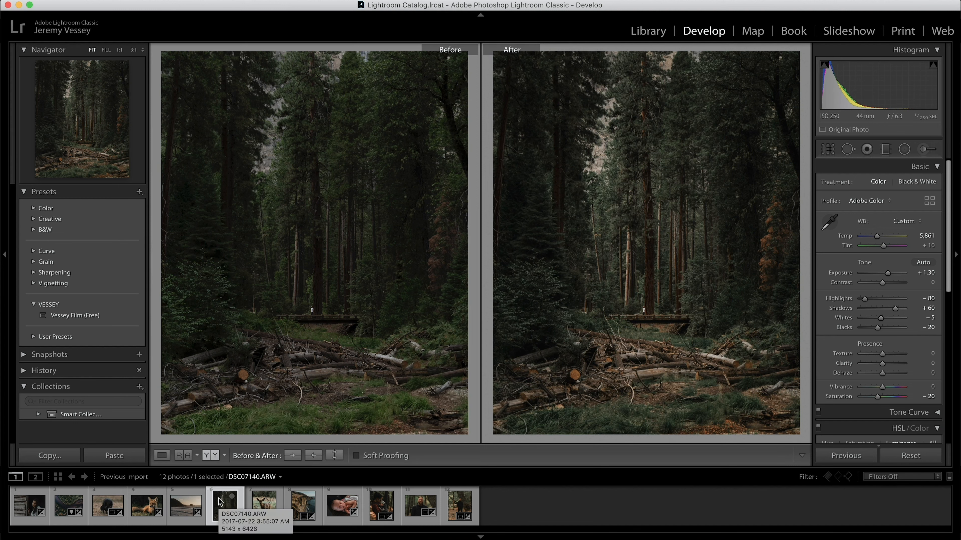
left_click(264, 509)
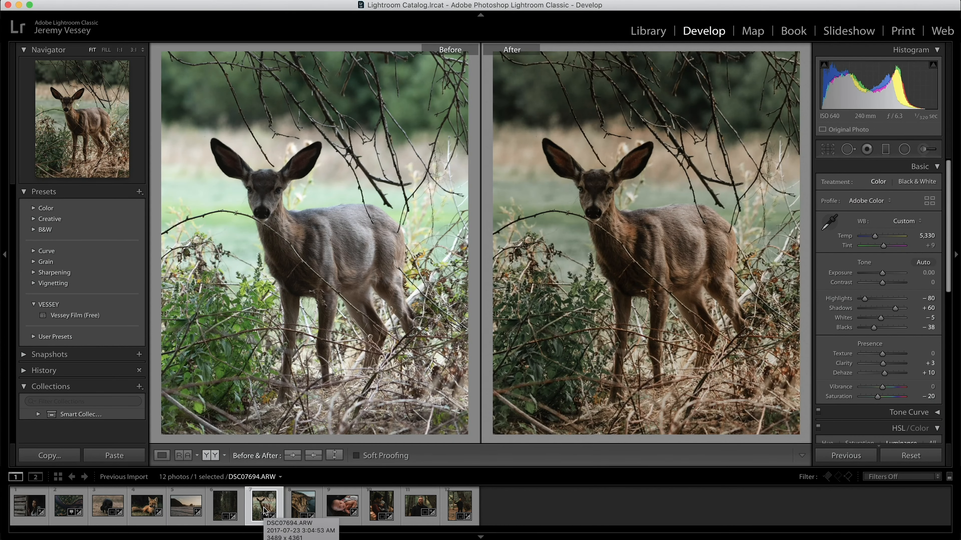
left_click(303, 505)
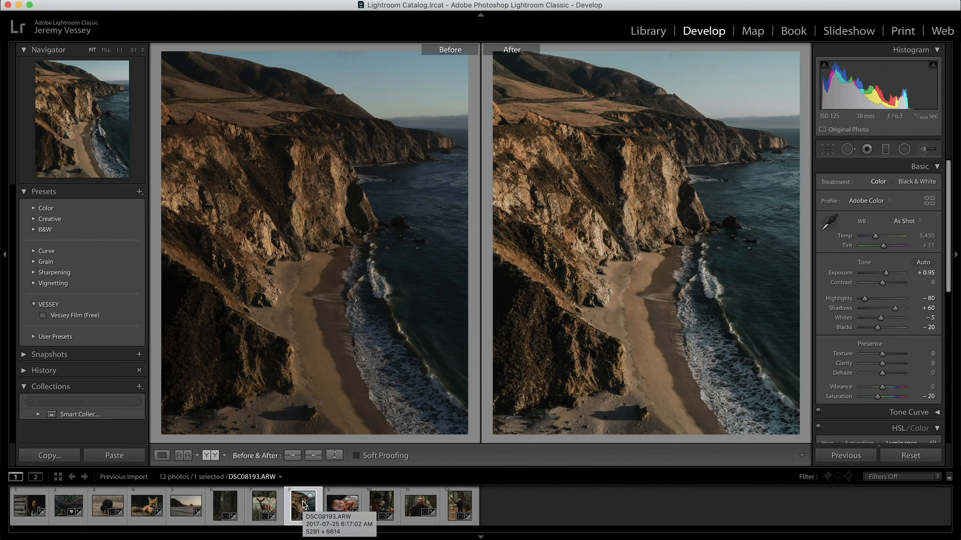
left_click(343, 506)
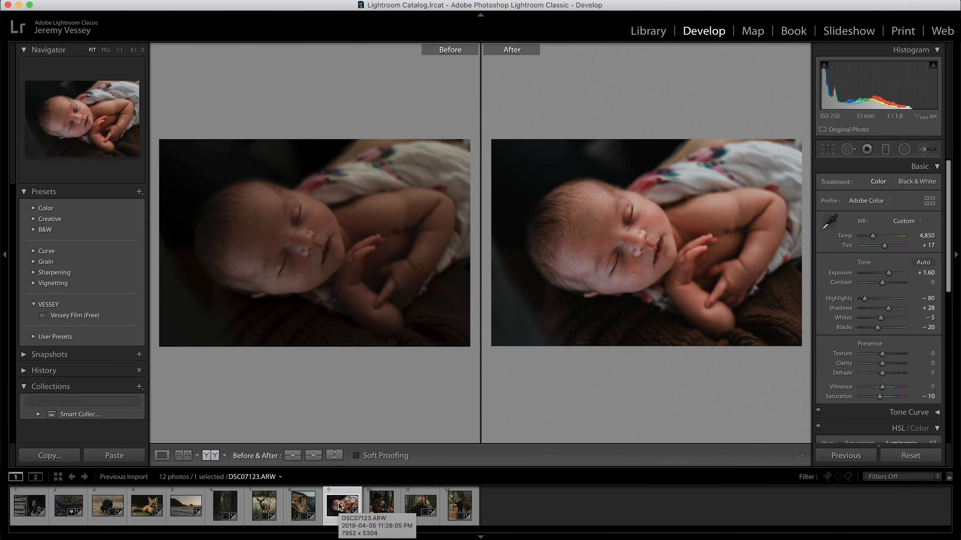
left_click(380, 508)
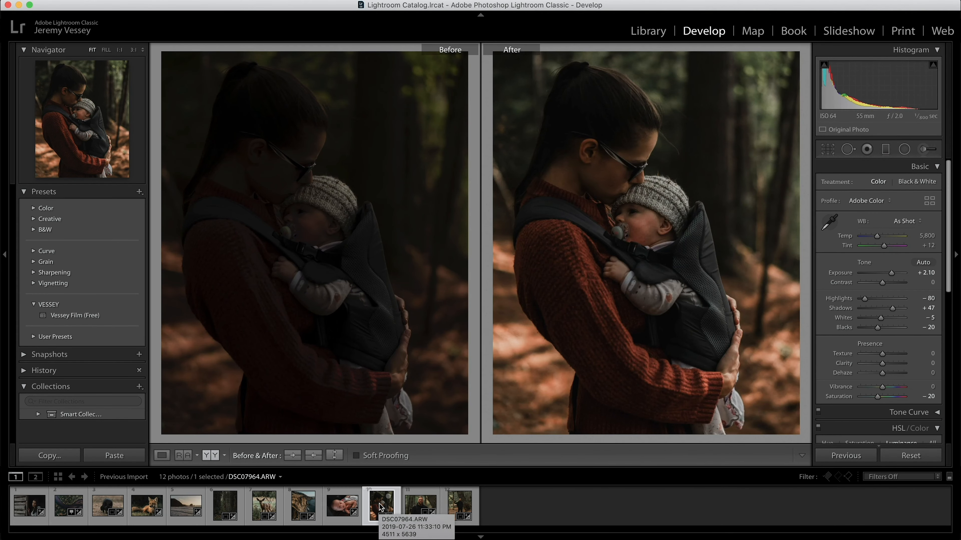
left_click(416, 505)
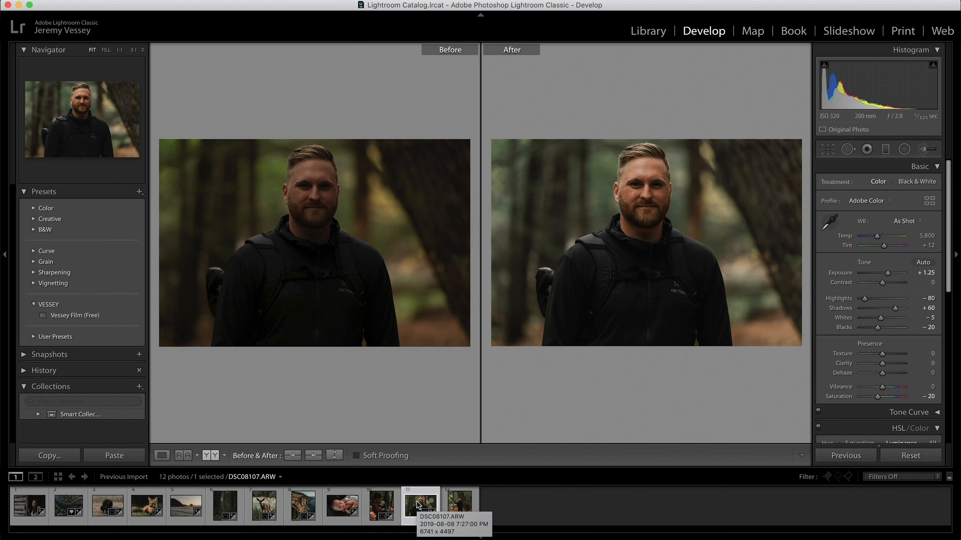
left_click(453, 507)
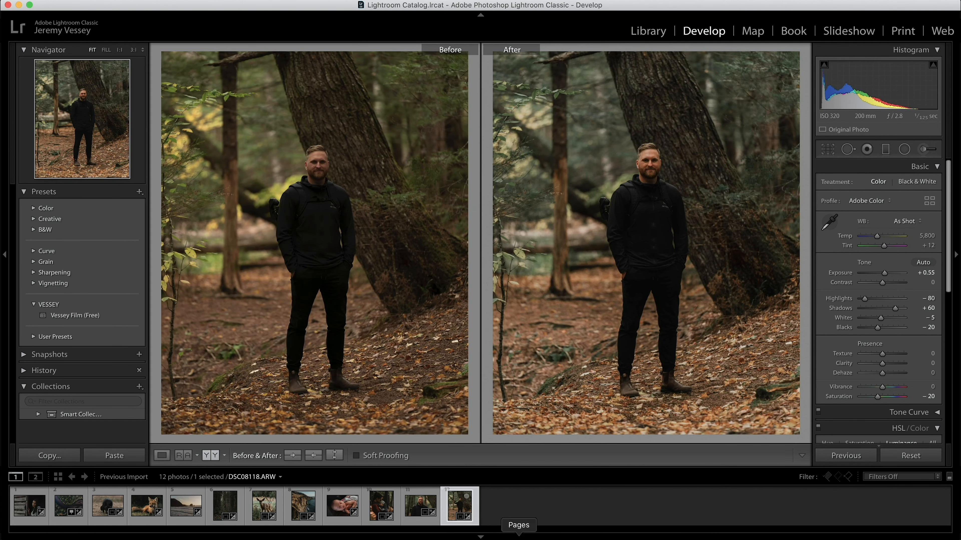